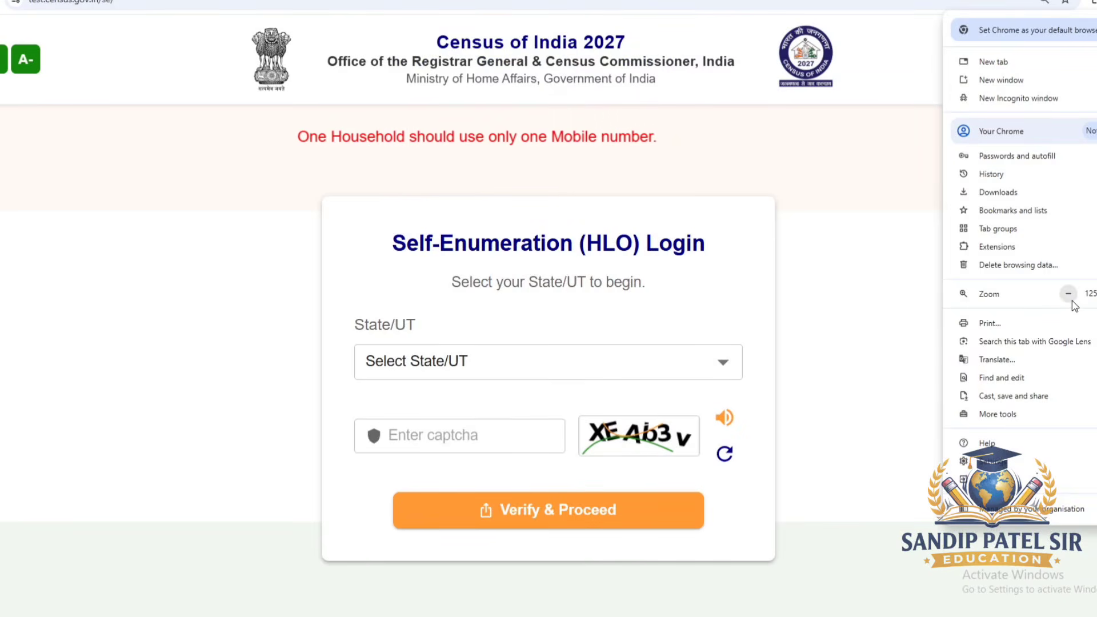
- Choose Gujarat as the State/UT, enter the captcha, and verify to proceed
left_click(892, 272)
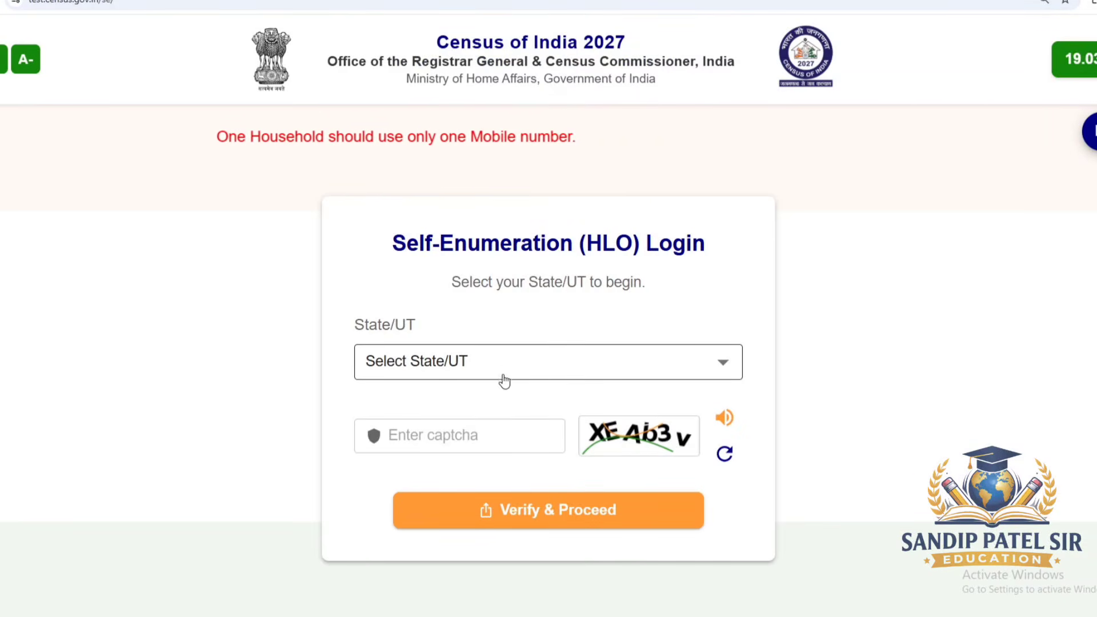
left_click(593, 375)
left_click(490, 441)
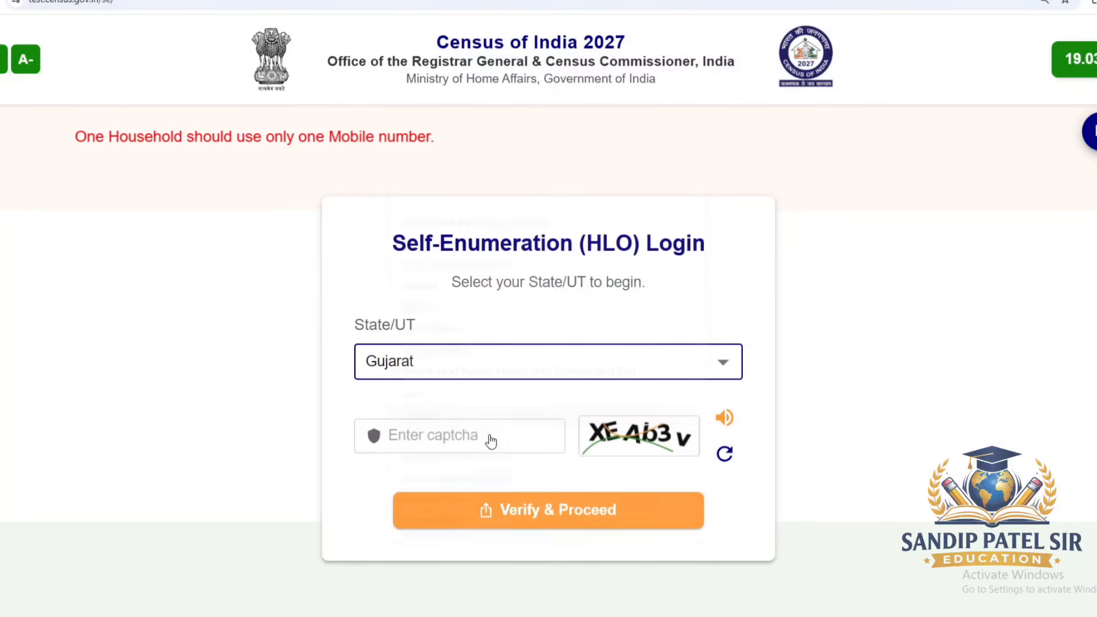
left_click(451, 436)
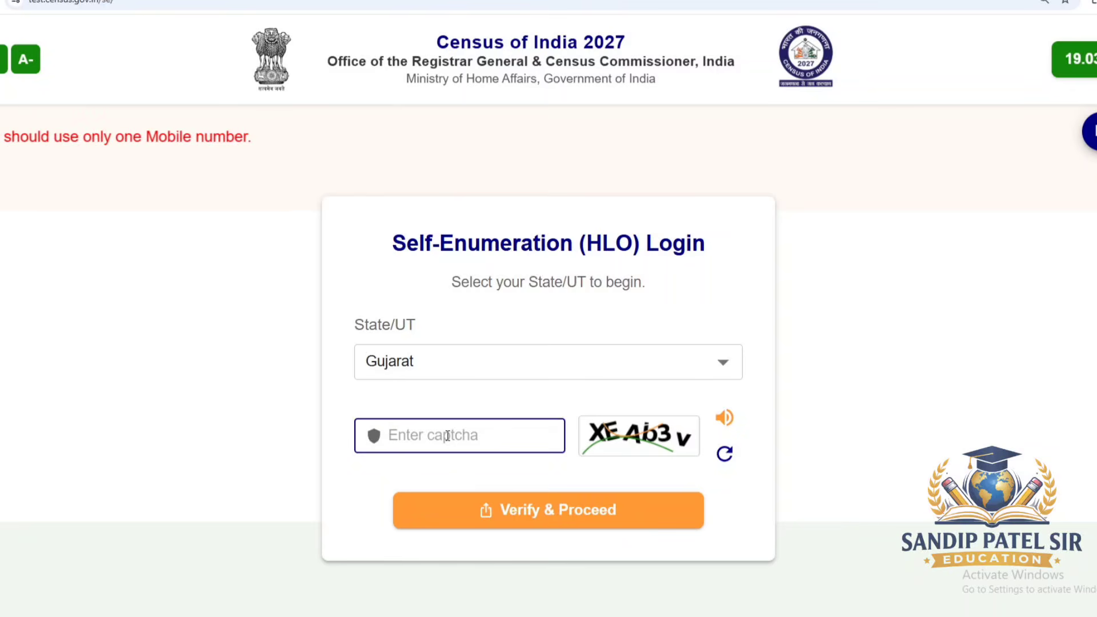
type("X")
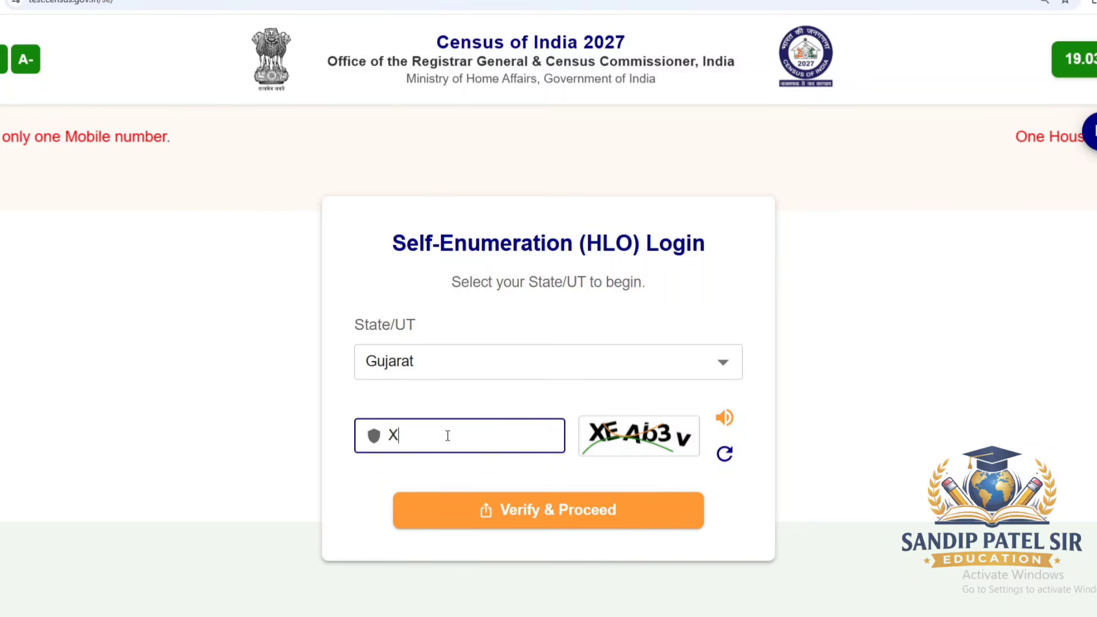
type("E")
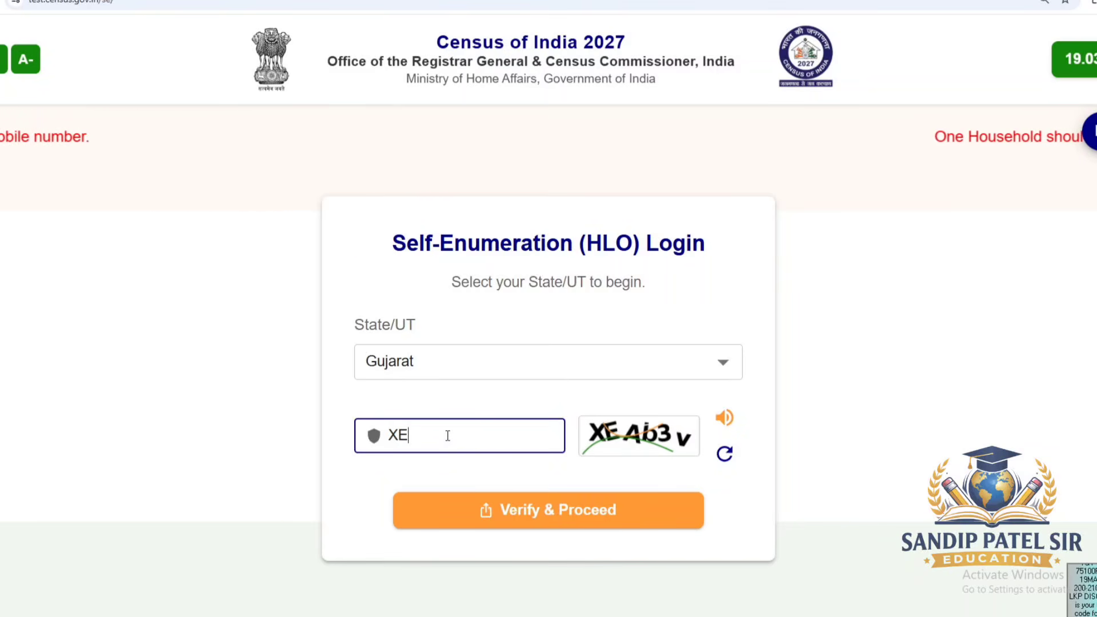
type("A")
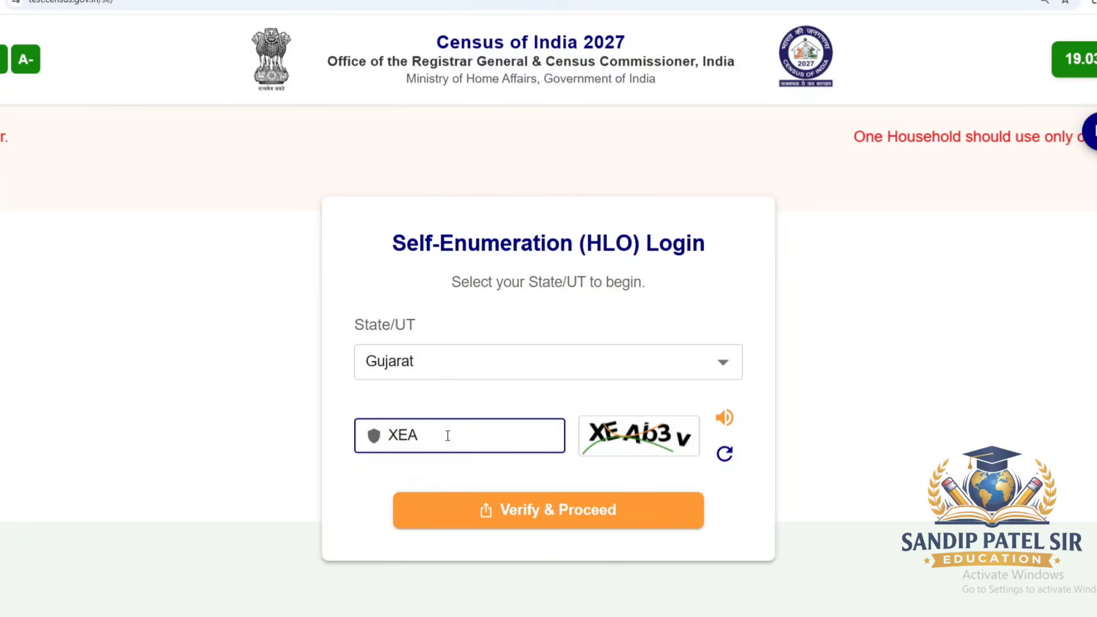
type("b3")
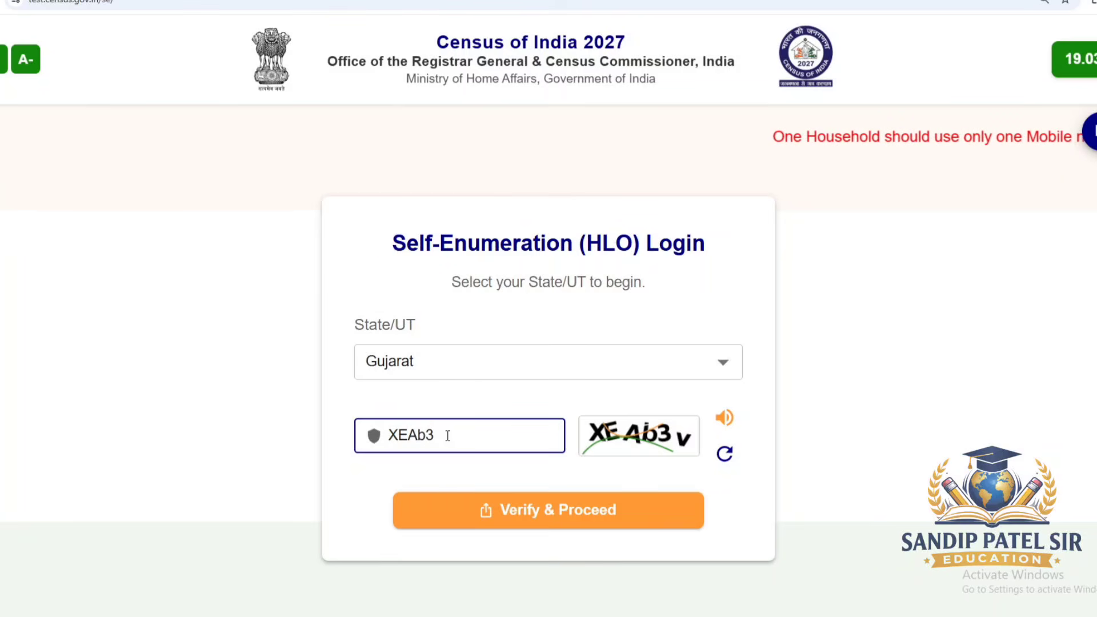
type("v")
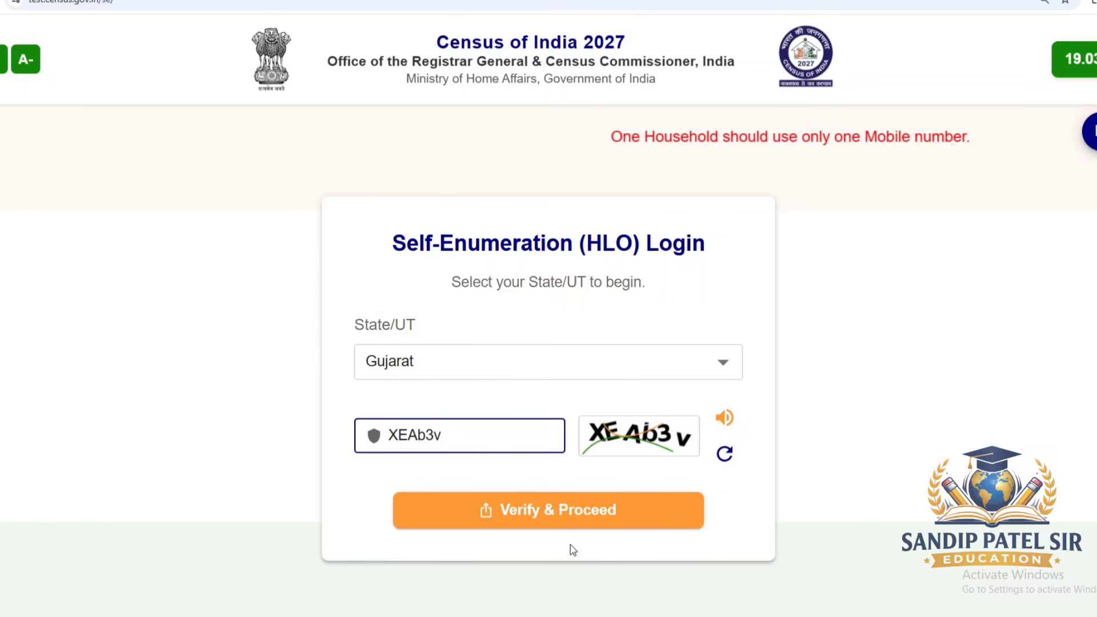
left_click(570, 510)
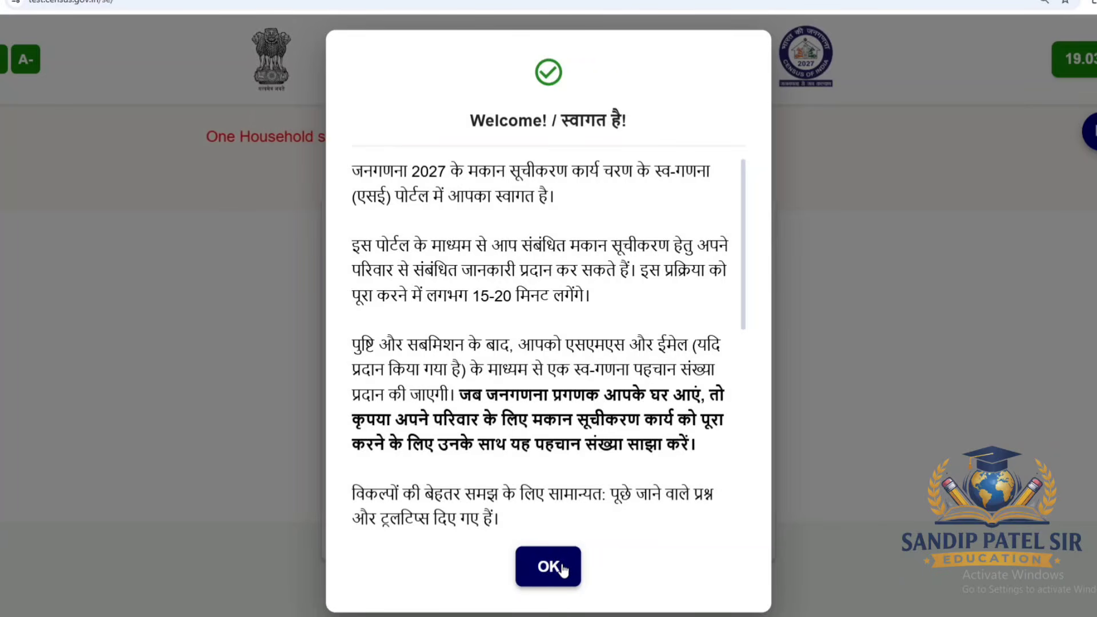
- Dismiss the Welcome and notice dialogs and enter the household head's name
left_click(562, 564)
scroll(554, 446, "down", 2)
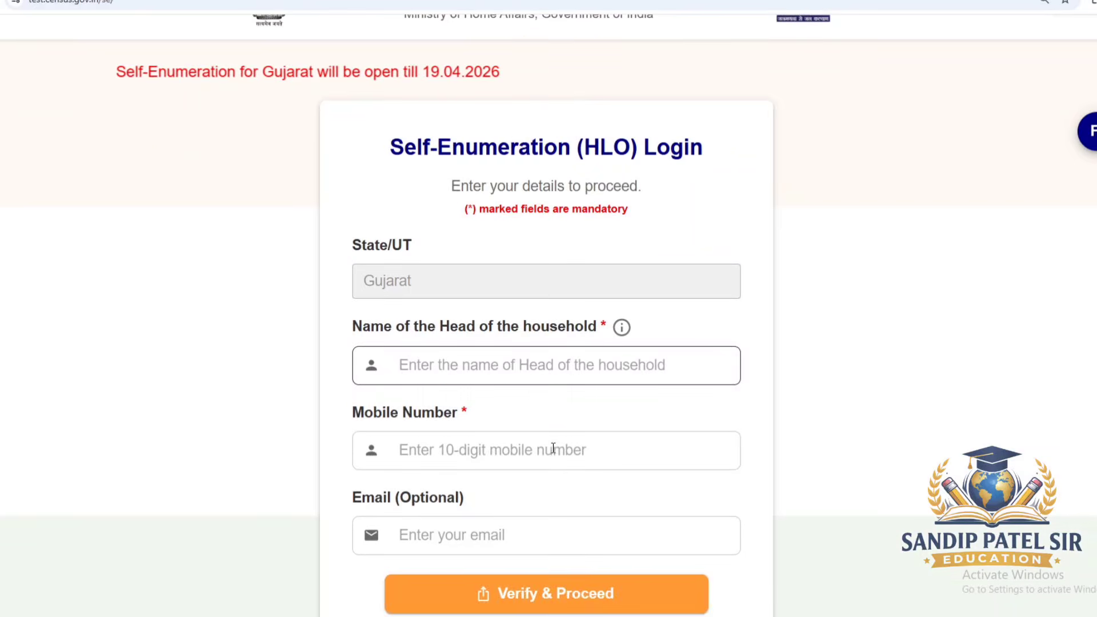
left_click(441, 311)
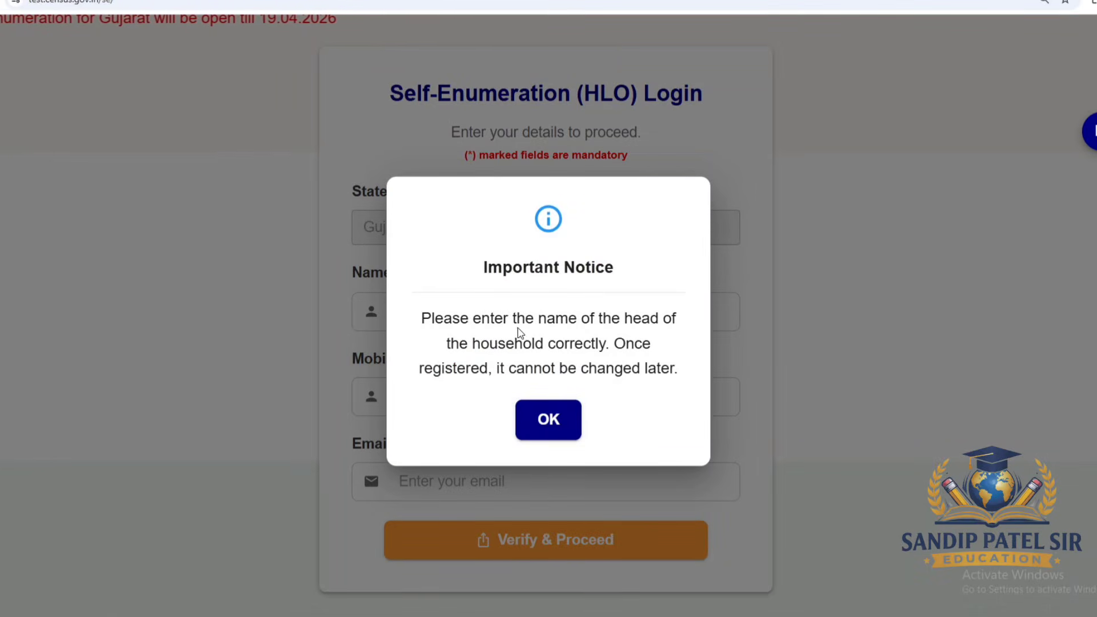
left_click(553, 419)
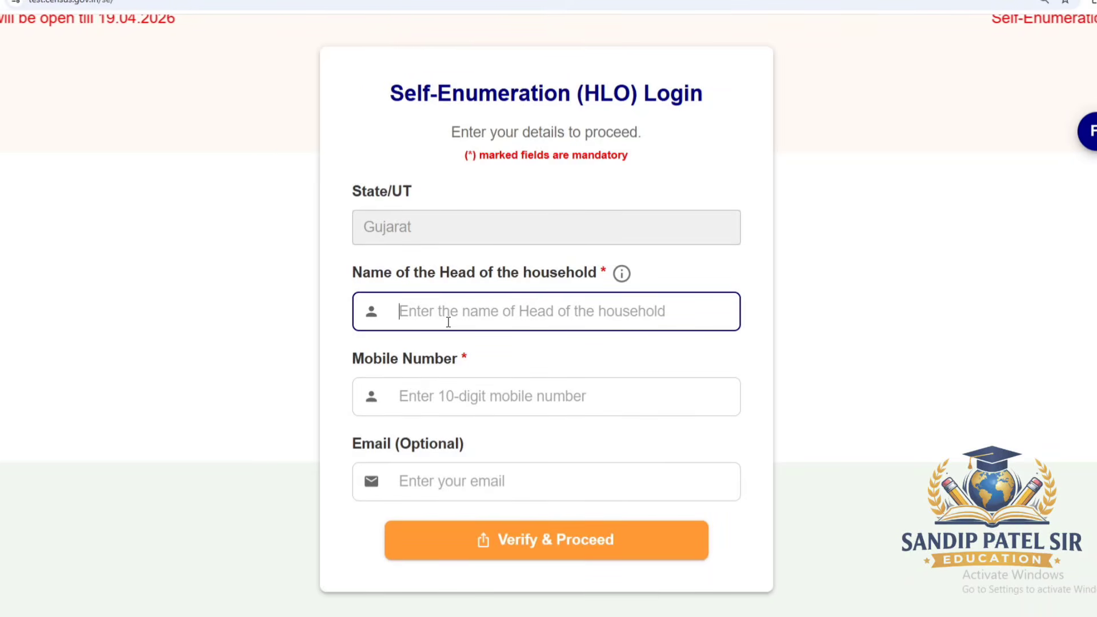
type("SU")
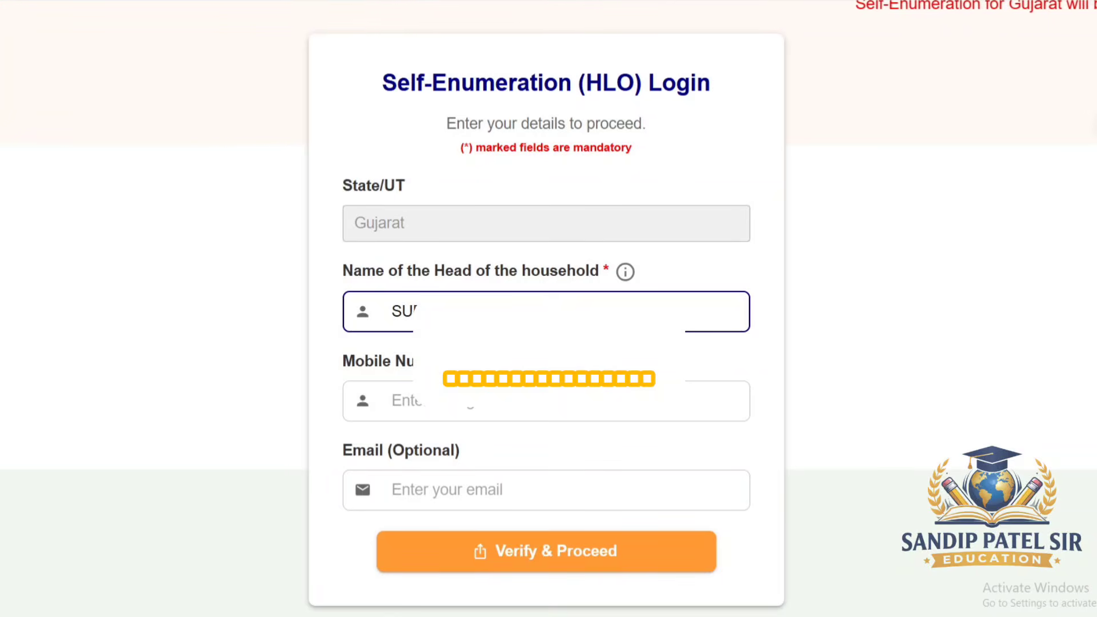
- Enter the head's 10-digit mobile number and submit the login details for an OTP
key("Tab")
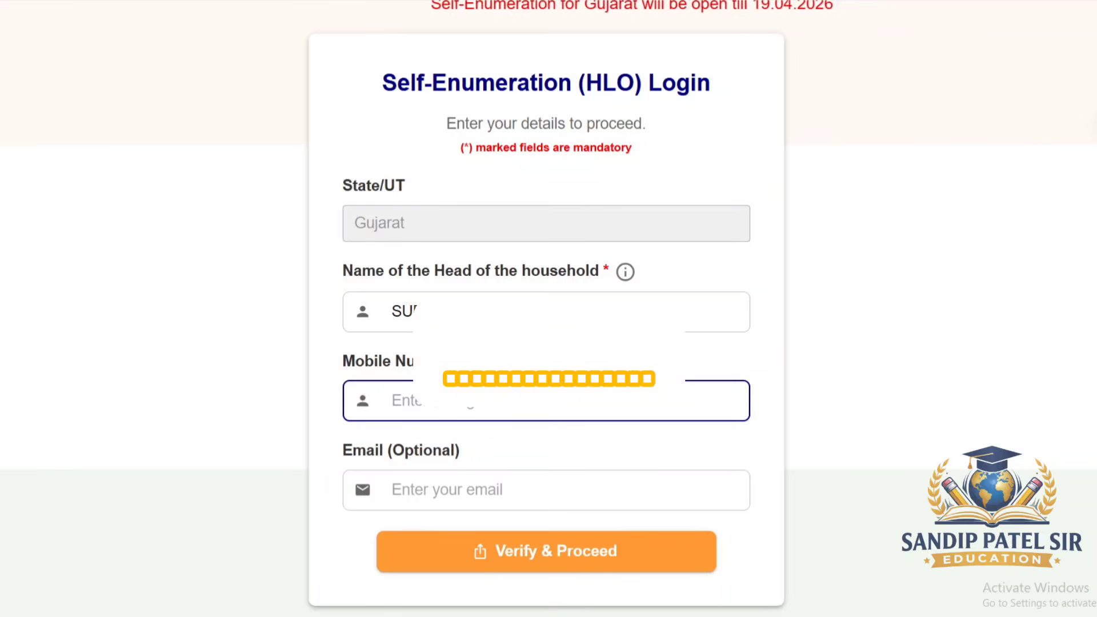
type("96")
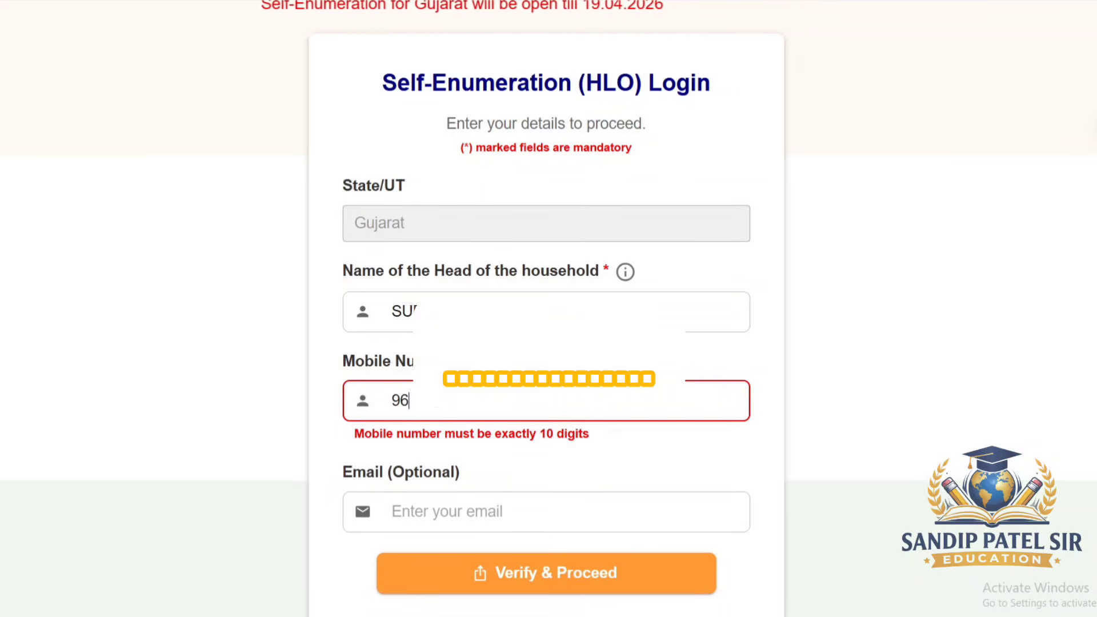
key("BackSpace")
key("BackSpace")
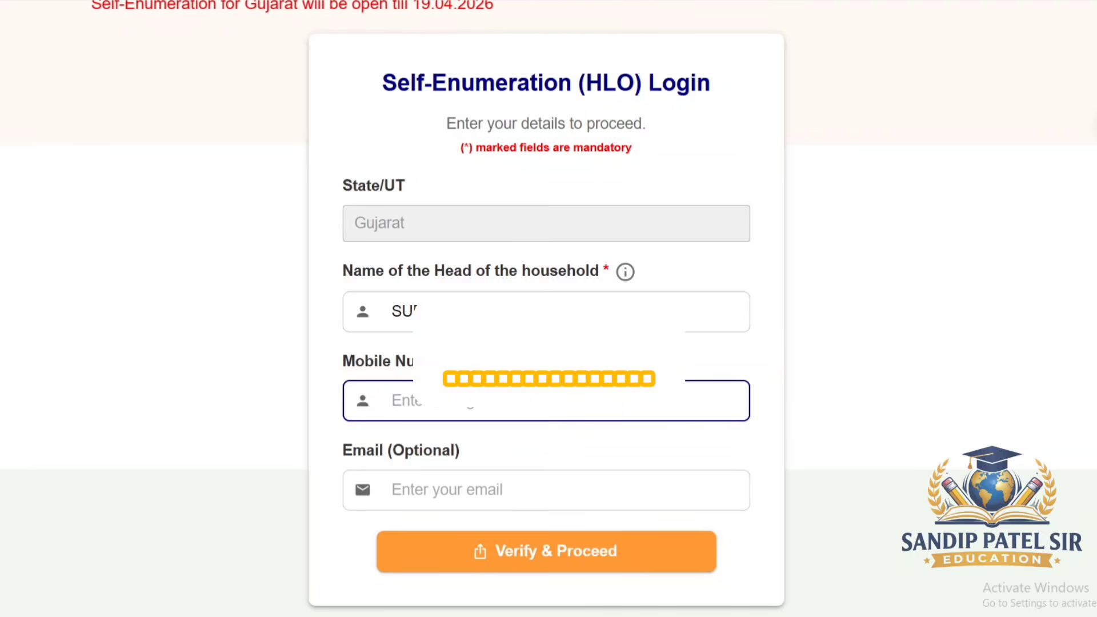
type("8")
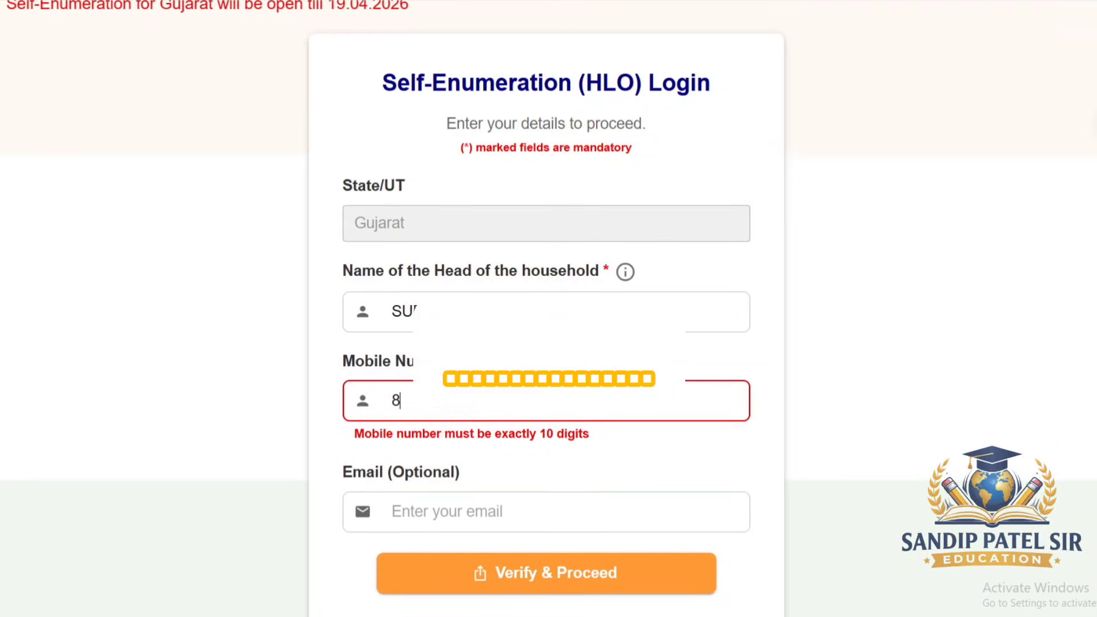
type("18")
key("BackSpace")
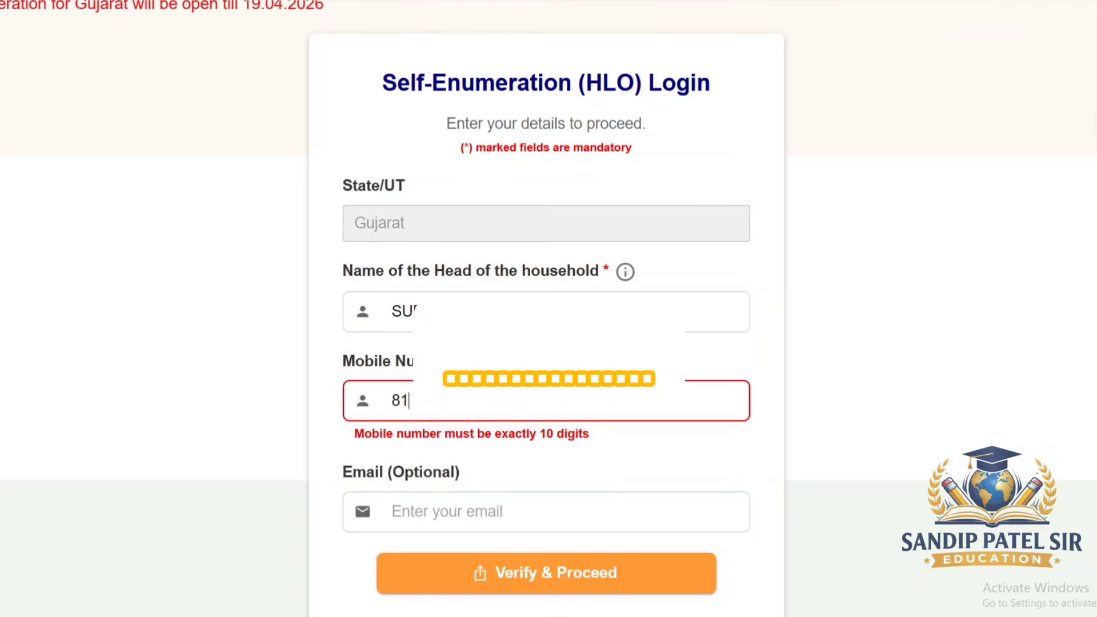
type("28")
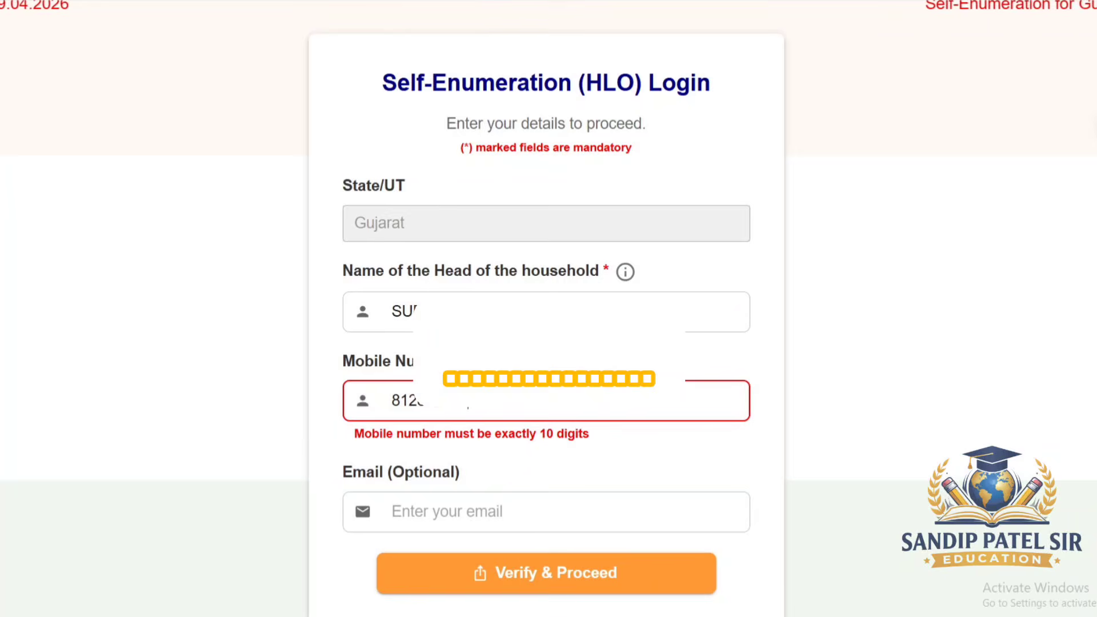
type("0")
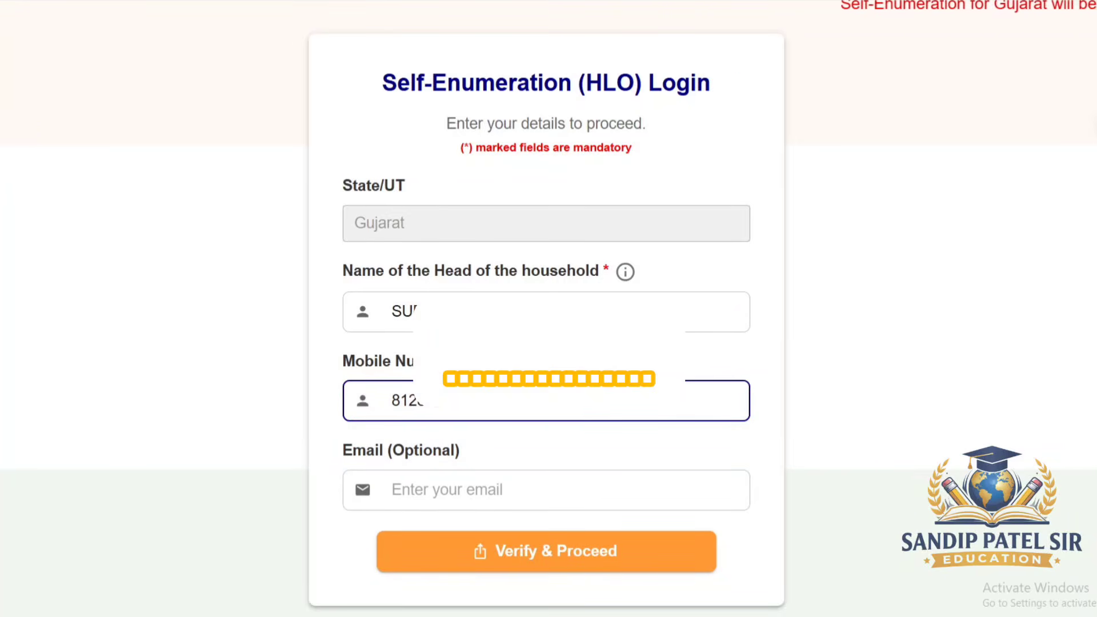
left_click(406, 496)
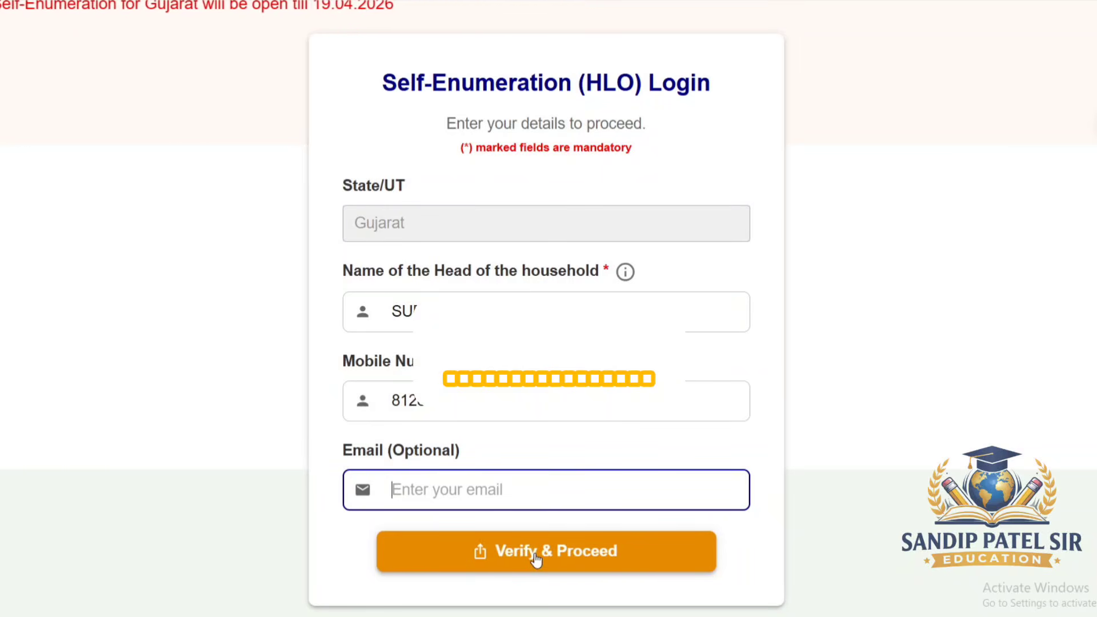
left_click(536, 559)
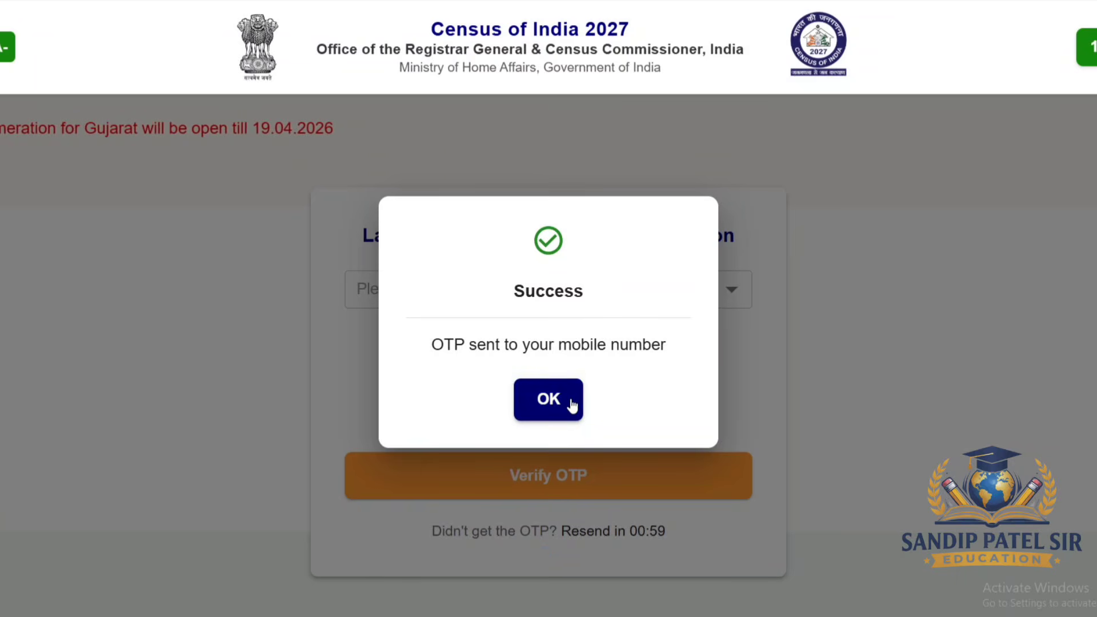
- Acknowledge the OTP-sent message and set the form language to ગુજરાતી (Gujarati)
left_click(552, 400)
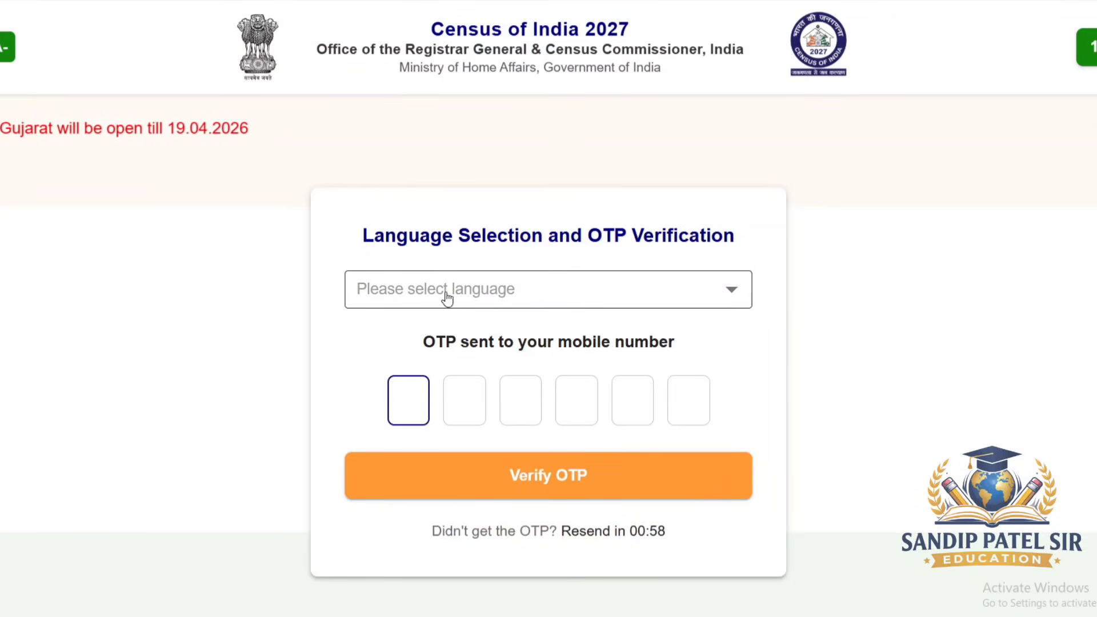
left_click(490, 290)
left_click(49, 310)
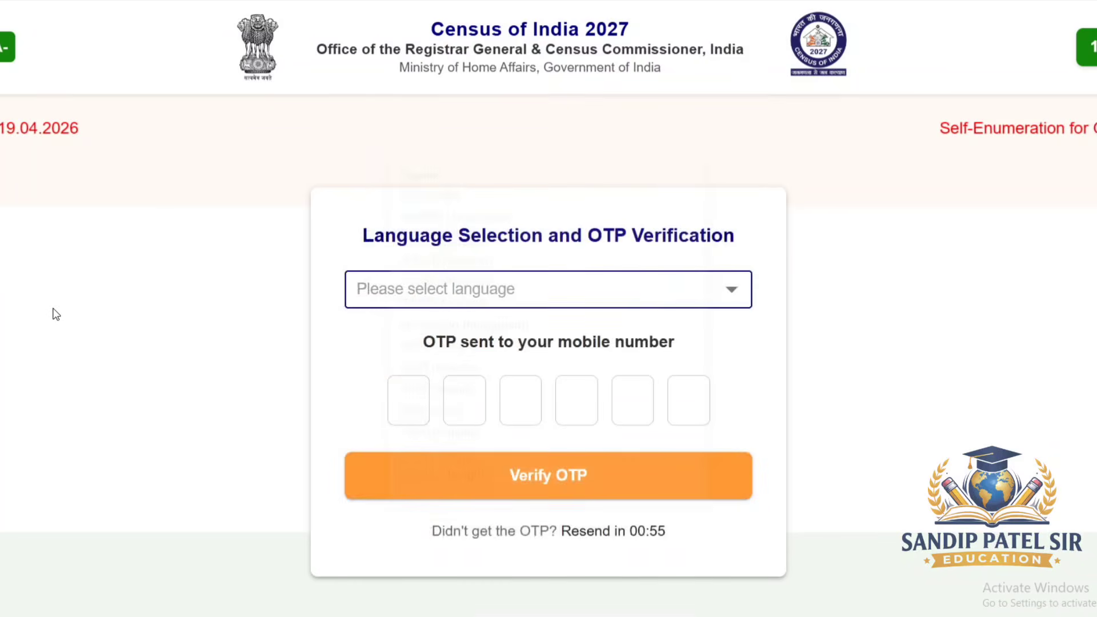
left_click(474, 307)
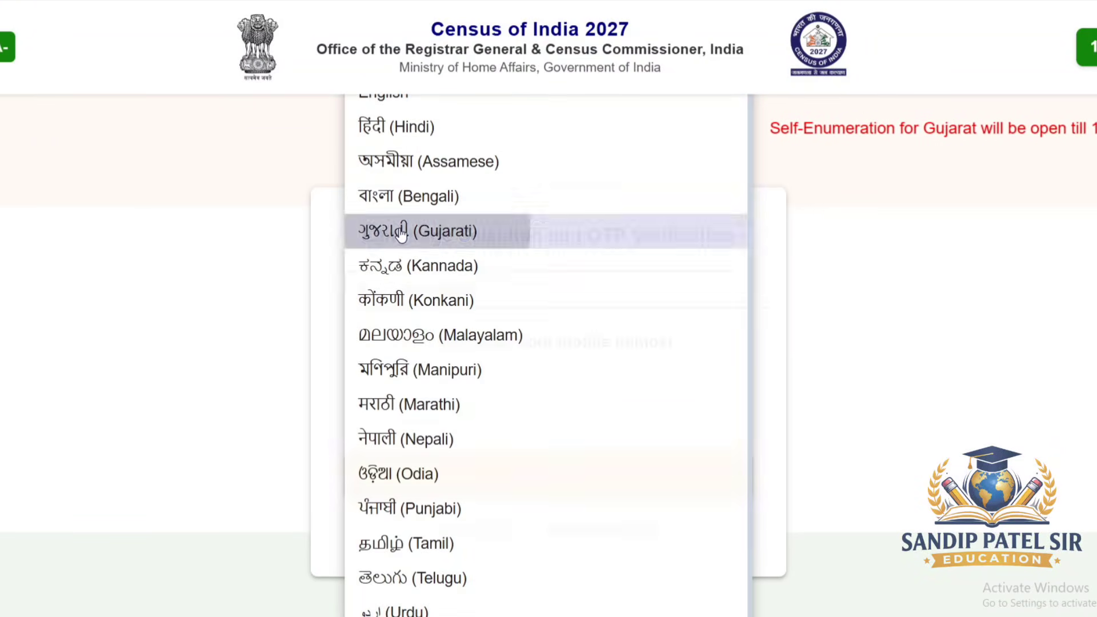
left_click(369, 231)
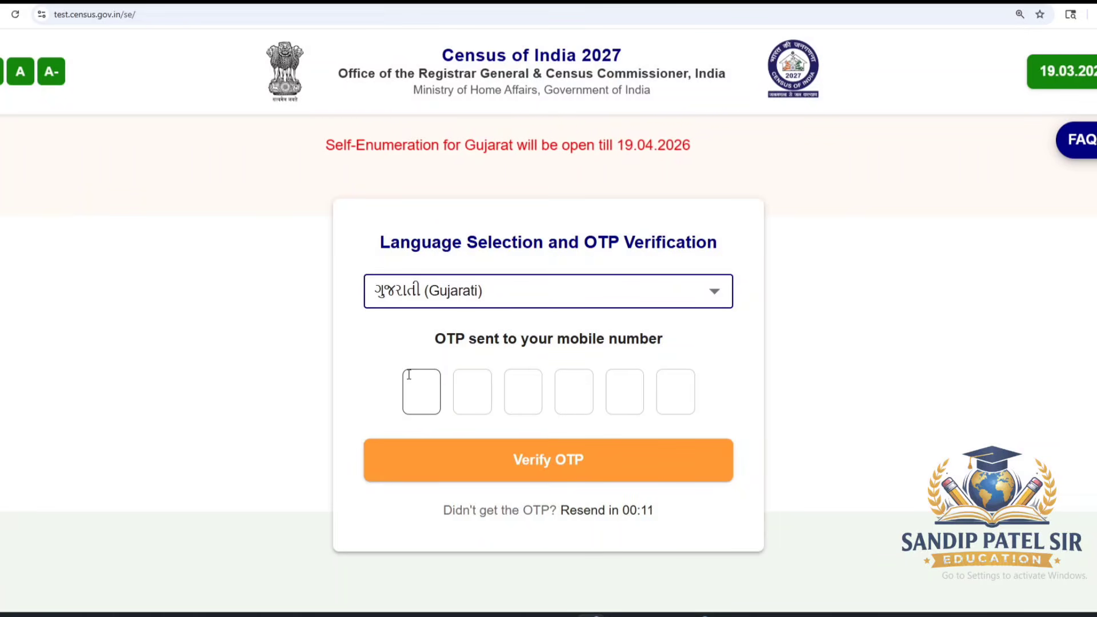
- Enter the six-digit OTP and verify it to open the form
left_click(408, 375)
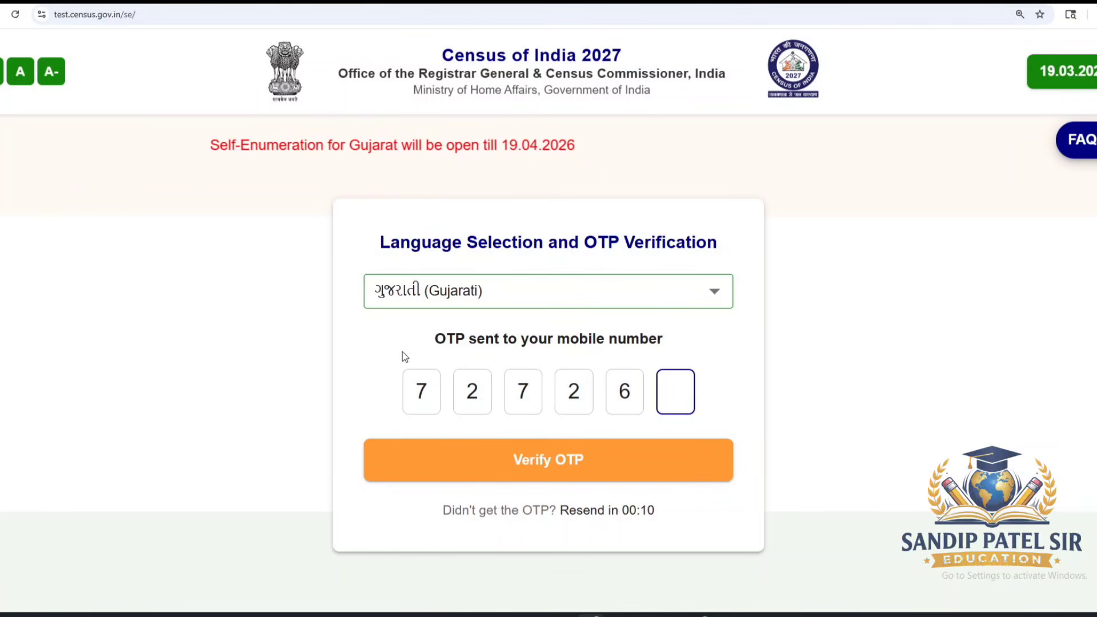
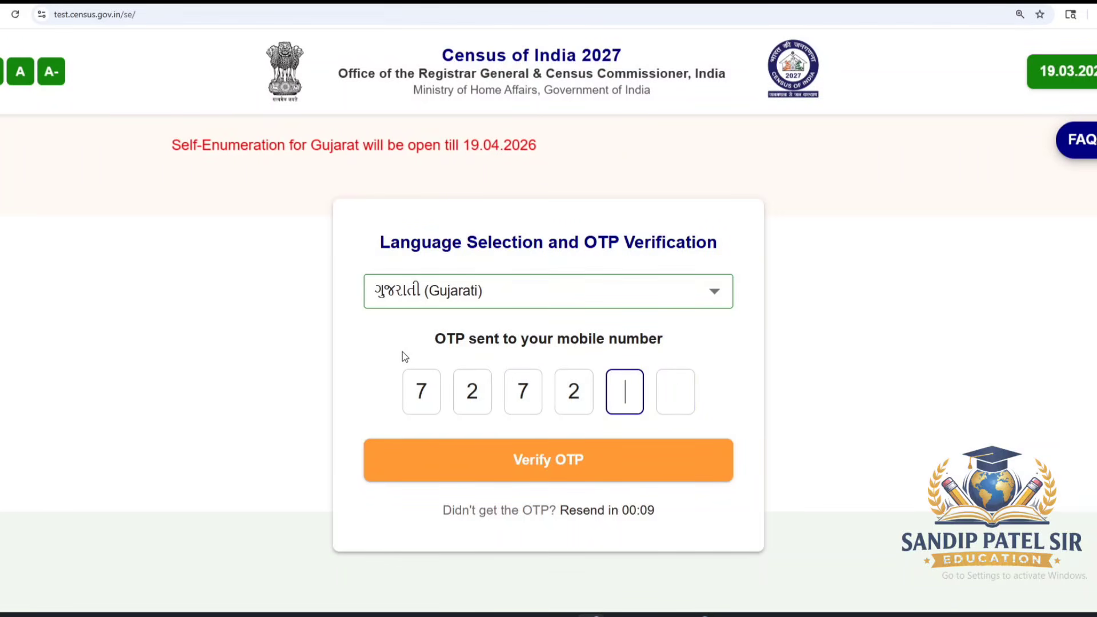
left_click(625, 457)
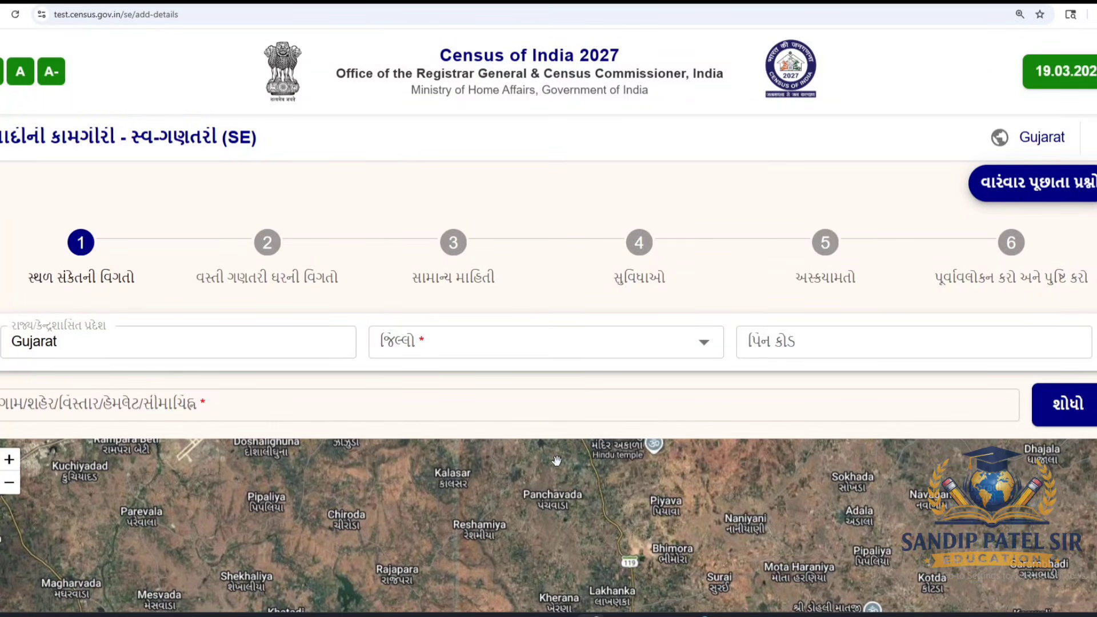
- Set the browser page zoom to 110%
left_click(1096, 14)
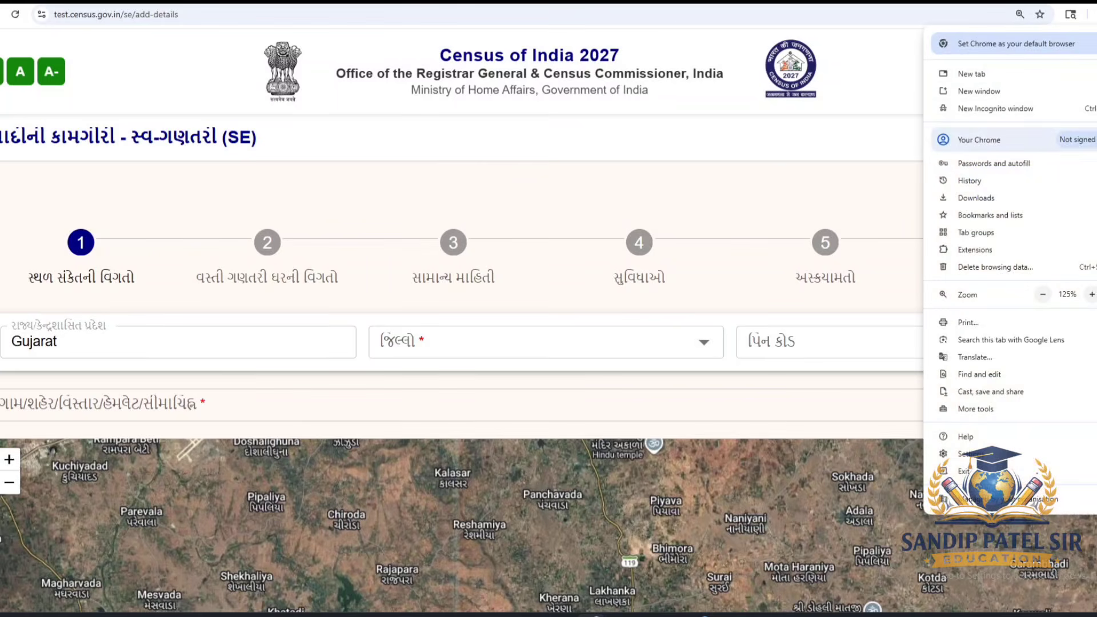
left_click(1045, 294)
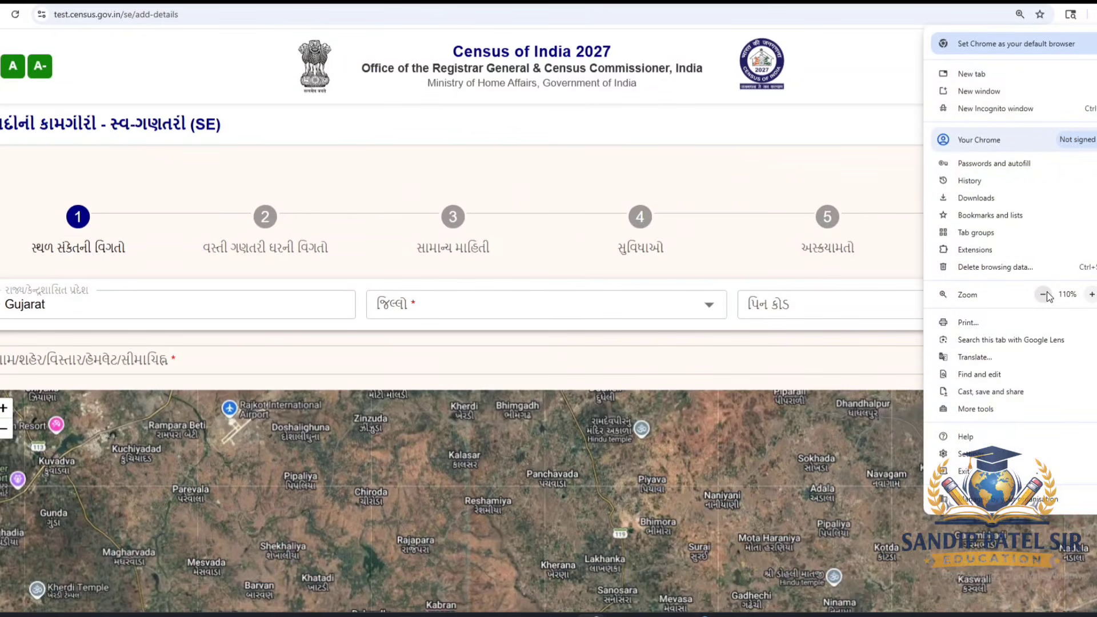
left_click(806, 138)
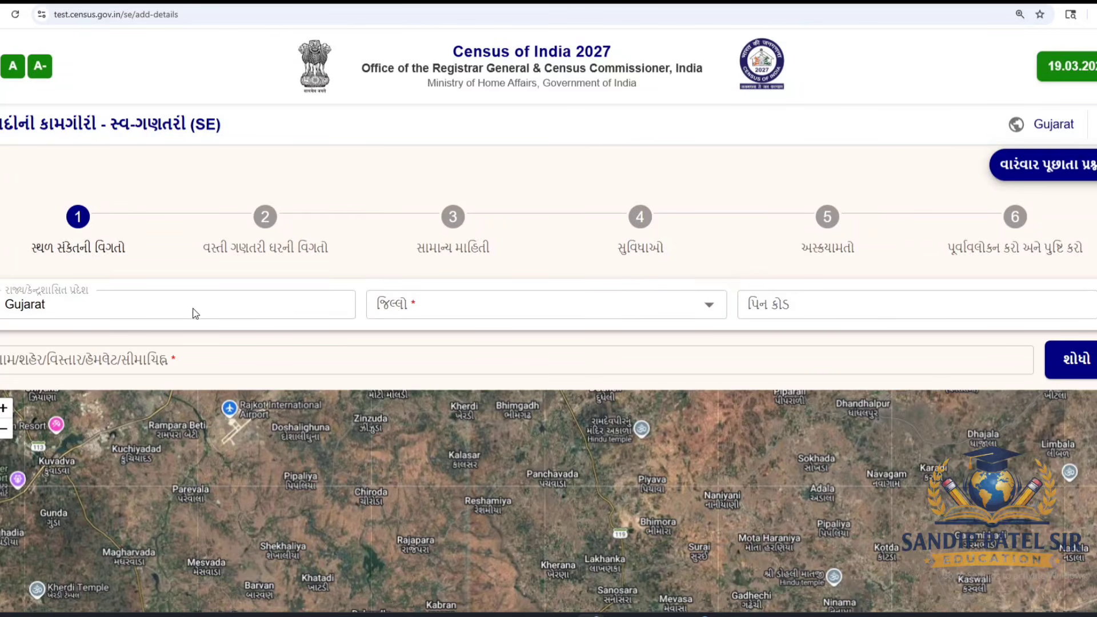
- Choose Mahesana as the district and fill in the PIN code
left_click(503, 300)
scroll(470, 397, "down", 4)
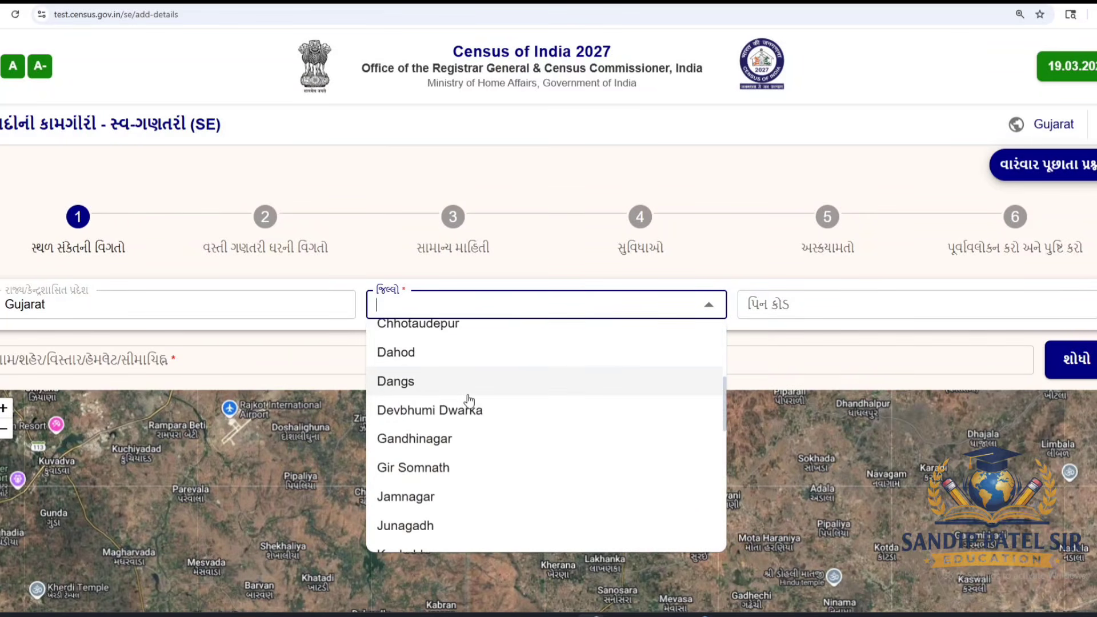
scroll(467, 400, "down", 4)
scroll(419, 418, "down", 2)
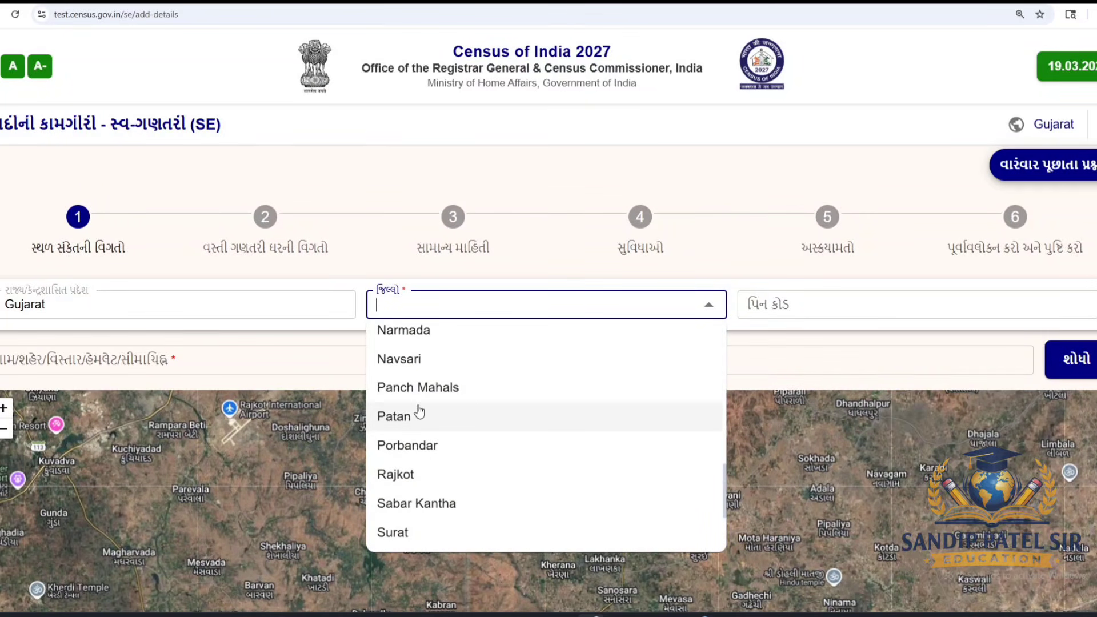
scroll(419, 412, "up", 2)
left_click(424, 365)
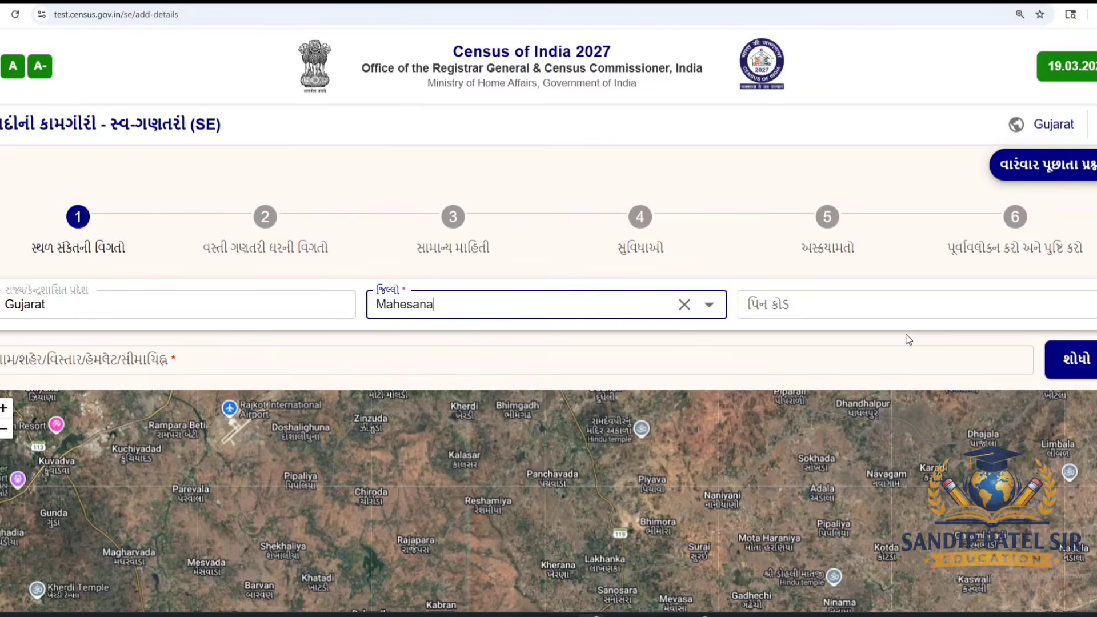
left_click(880, 309)
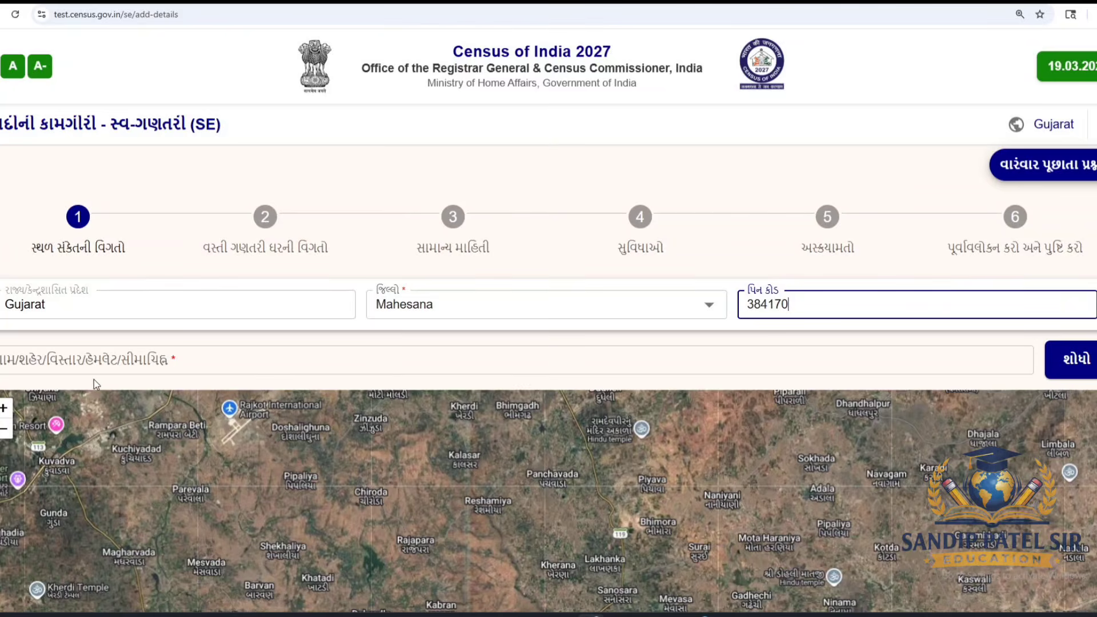
- Pick Unjha, Mahesana as the place and locate it on the map
left_click(97, 361)
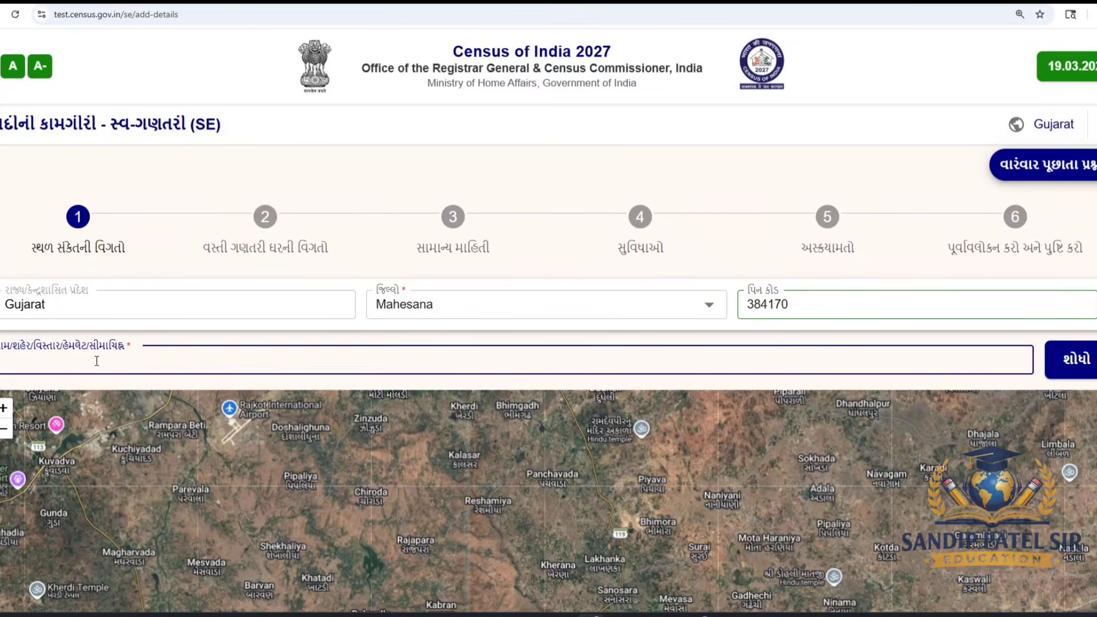
type("FARMACY UNJHA")
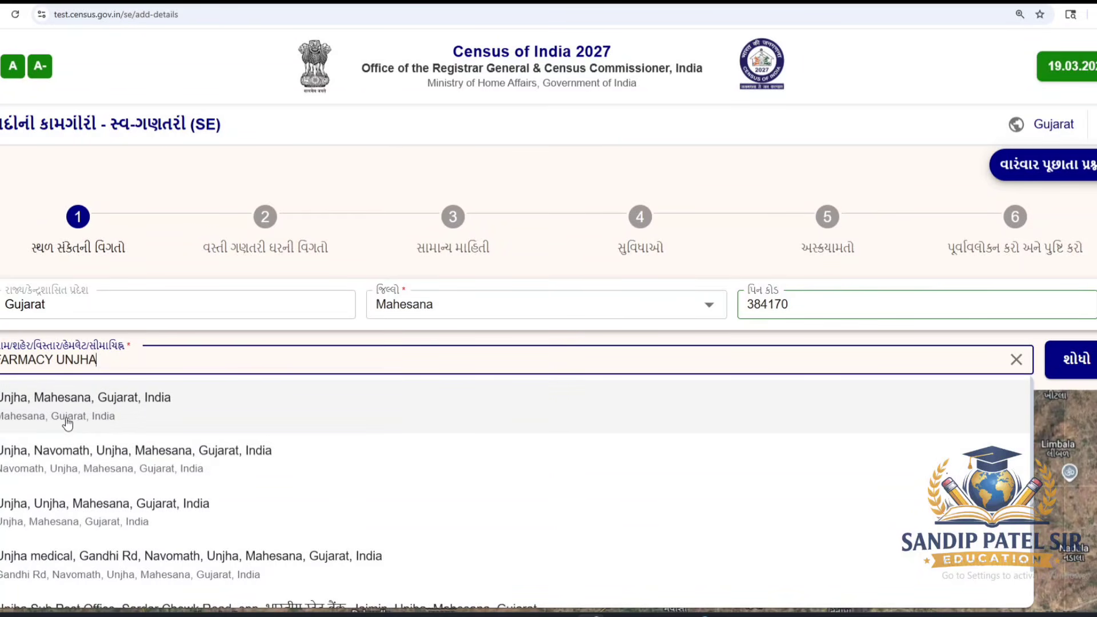
scroll(69, 416, "down", 3)
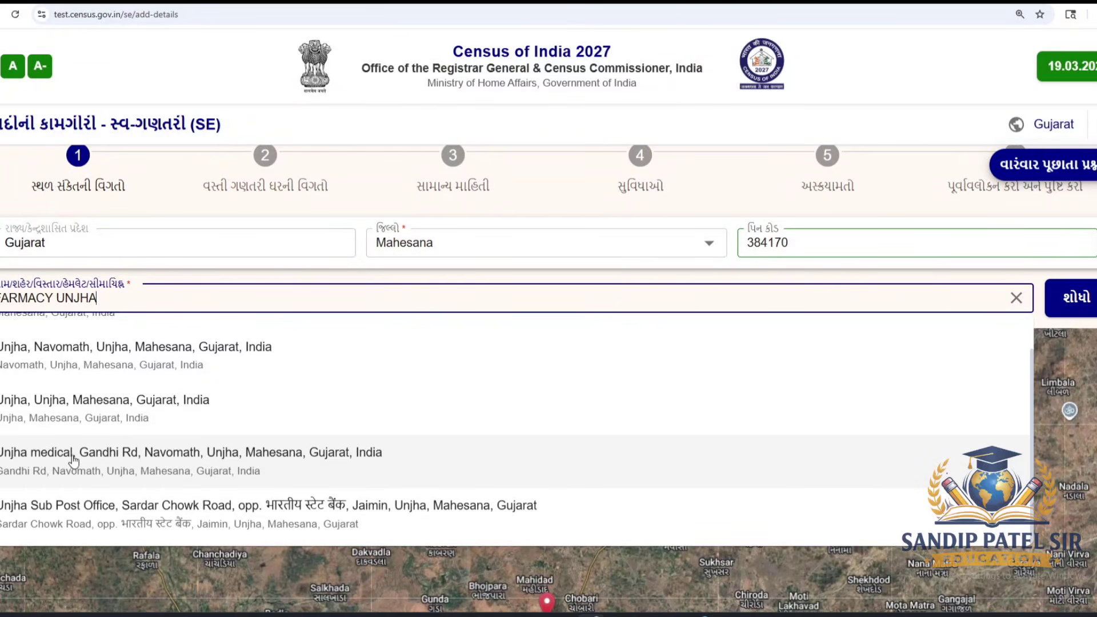
scroll(73, 460, "up", 3)
left_click(80, 349)
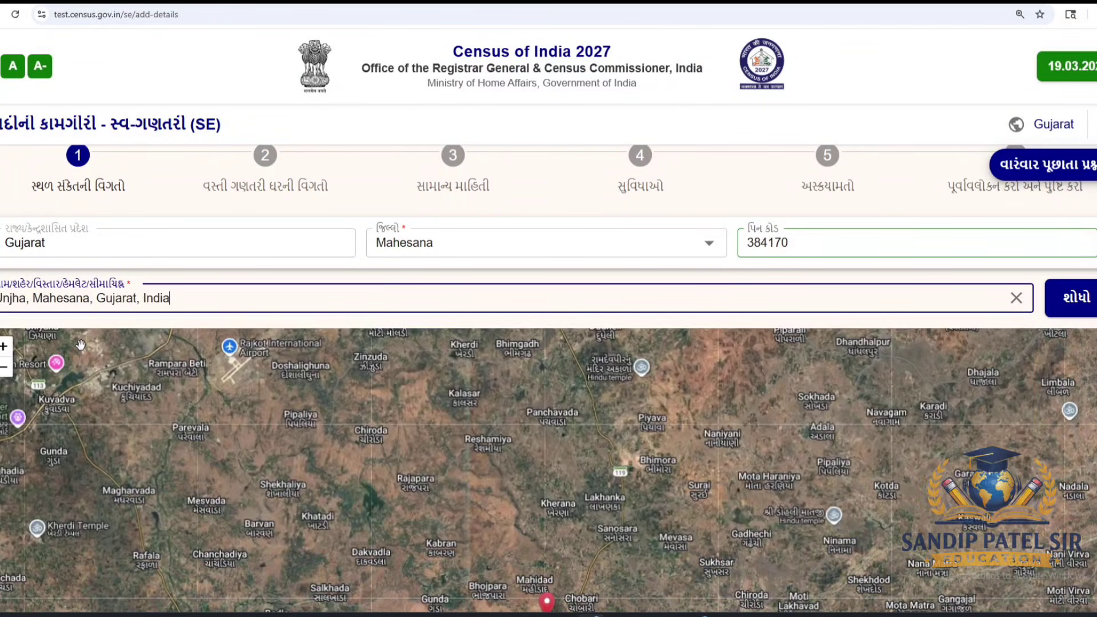
left_click(1071, 309)
left_click(544, 412)
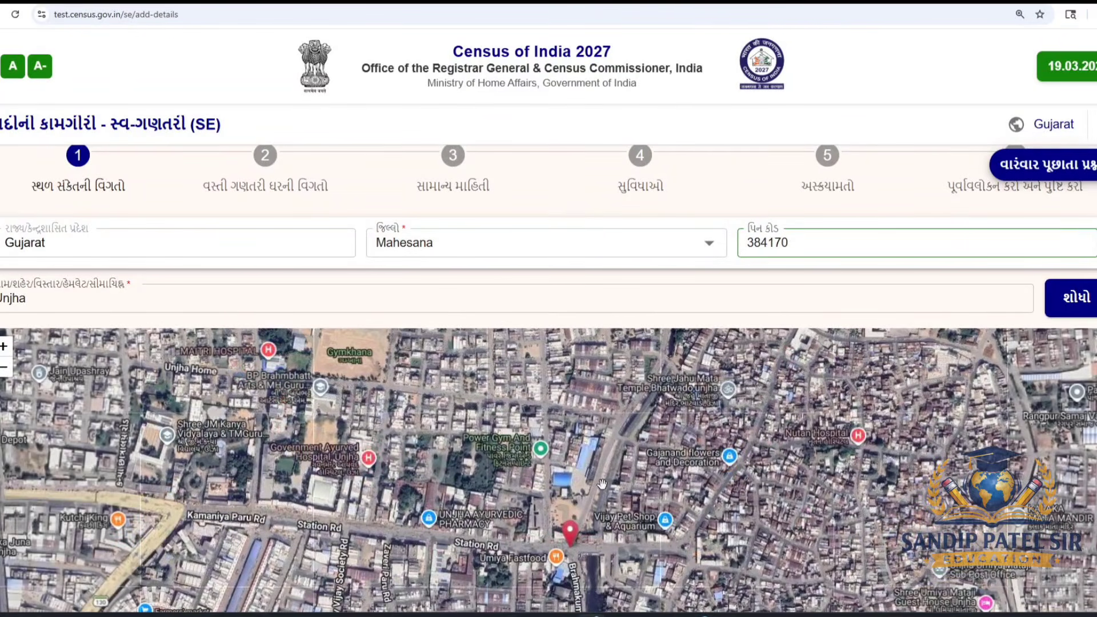
- Drag the red location marker onto the house below Station Rd
scroll(566, 534, "down", 2)
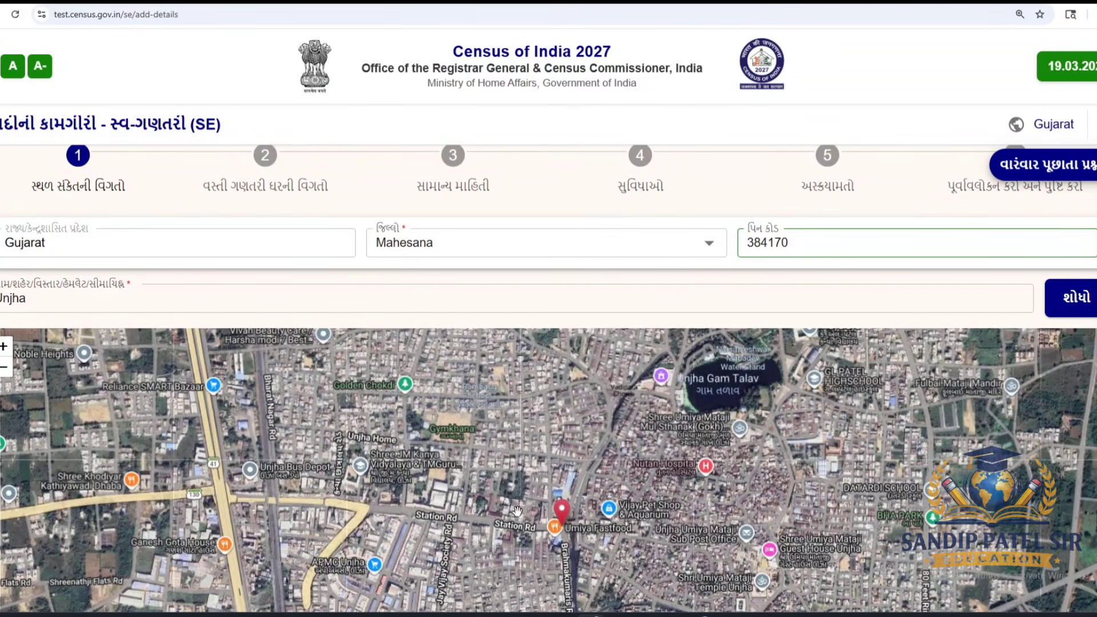
scroll(517, 510, "up", 2)
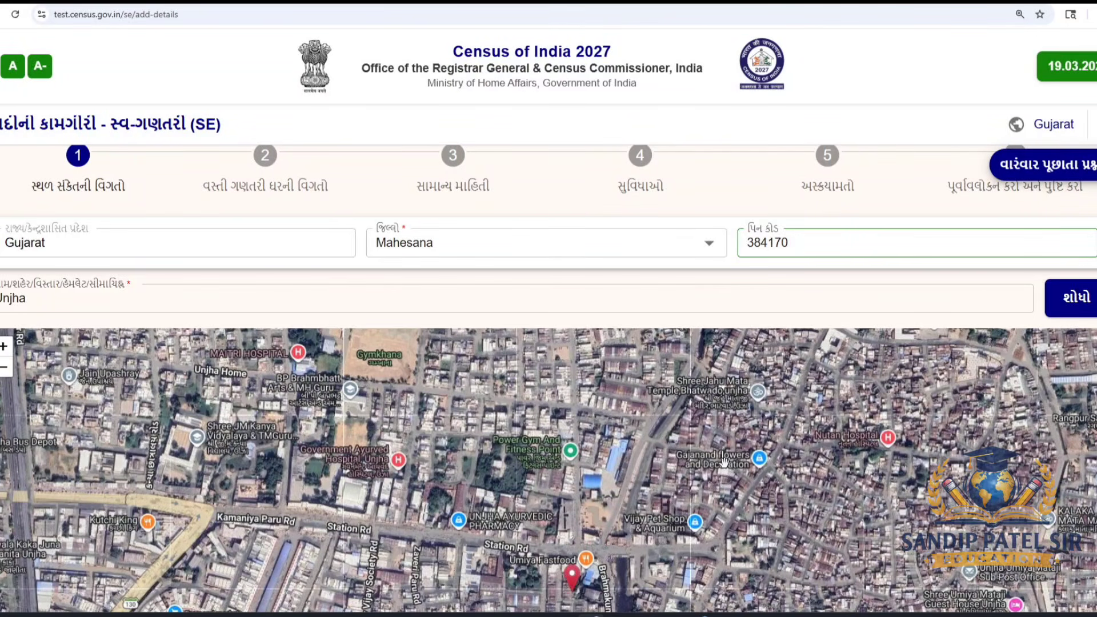
left_click_drag(698, 453, 697, 297)
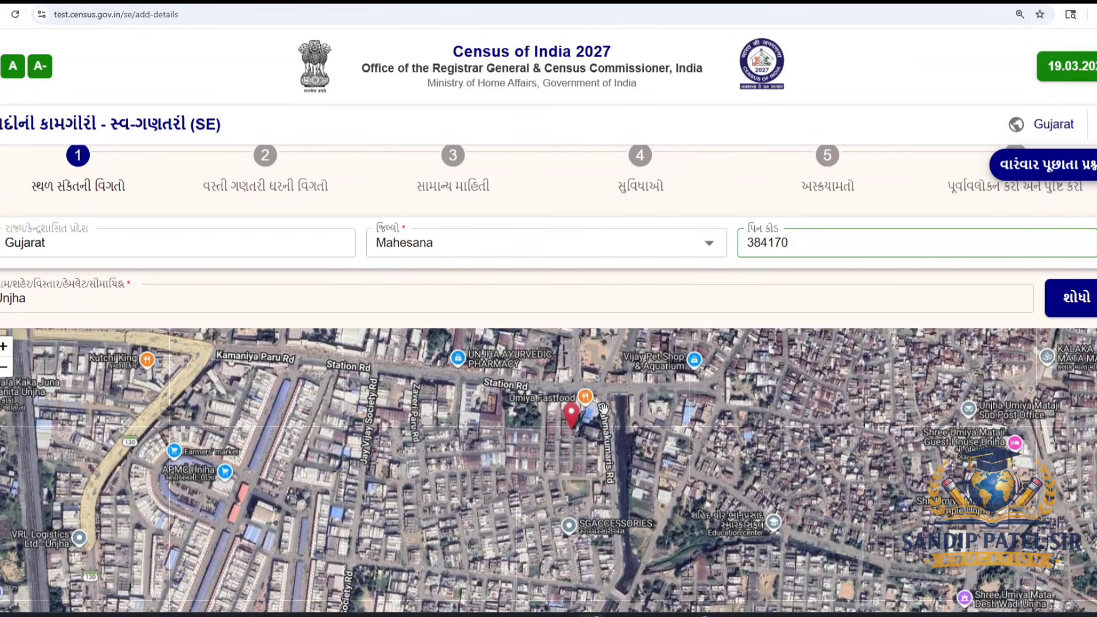
left_click_drag(571, 416, 505, 437)
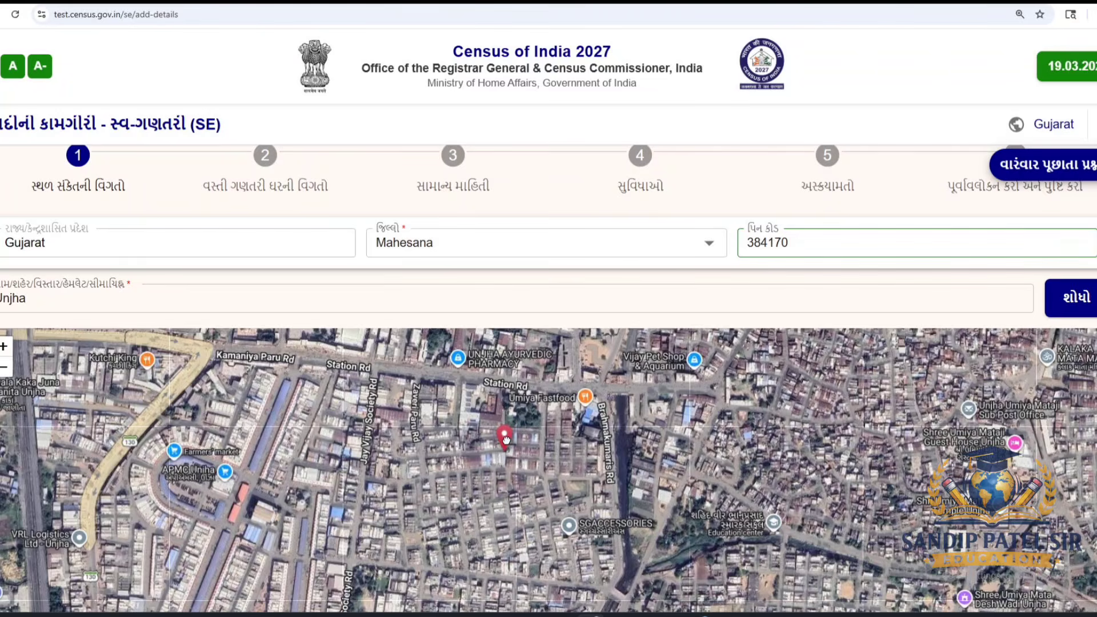
scroll(459, 438, "down", 1)
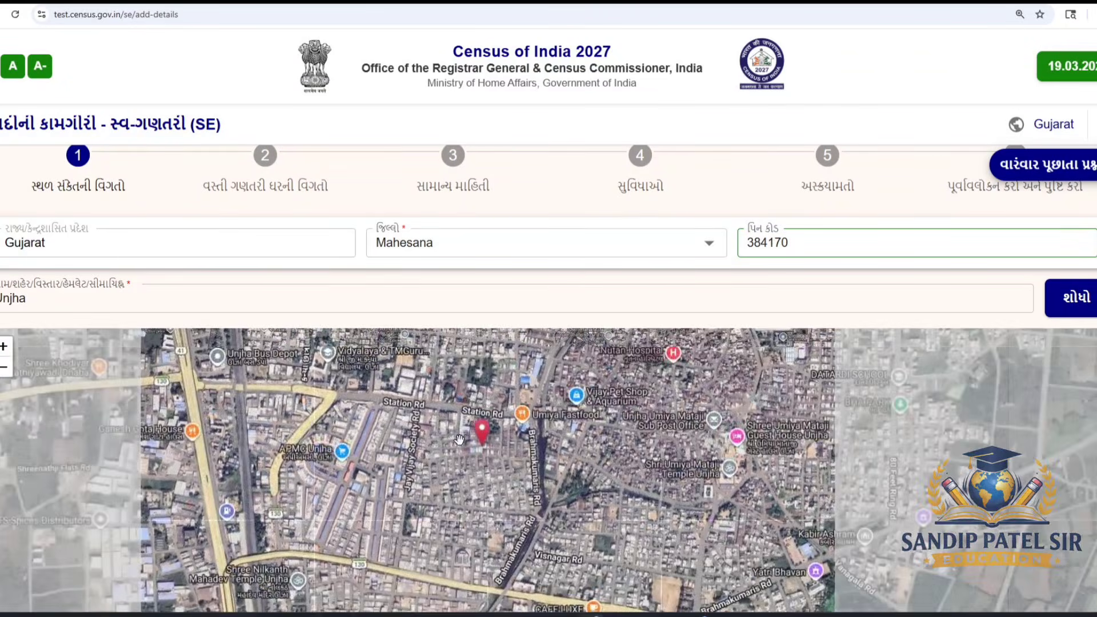
scroll(459, 437, "up", 1)
scroll(460, 438, "up", 1)
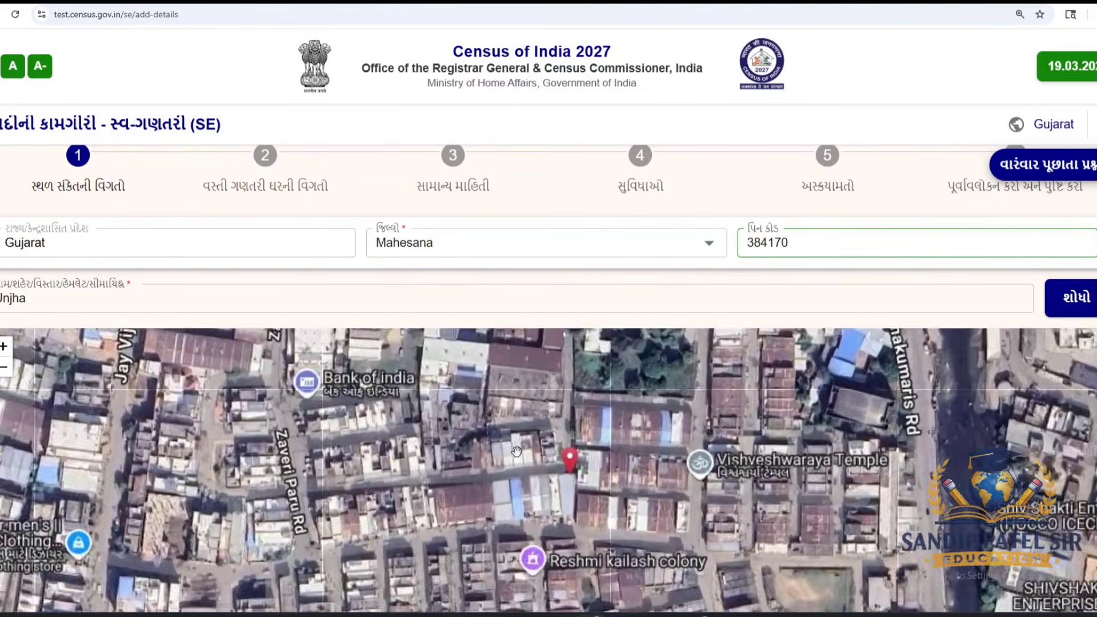
scroll(514, 451, "up", 1)
scroll(516, 453, "down", 1)
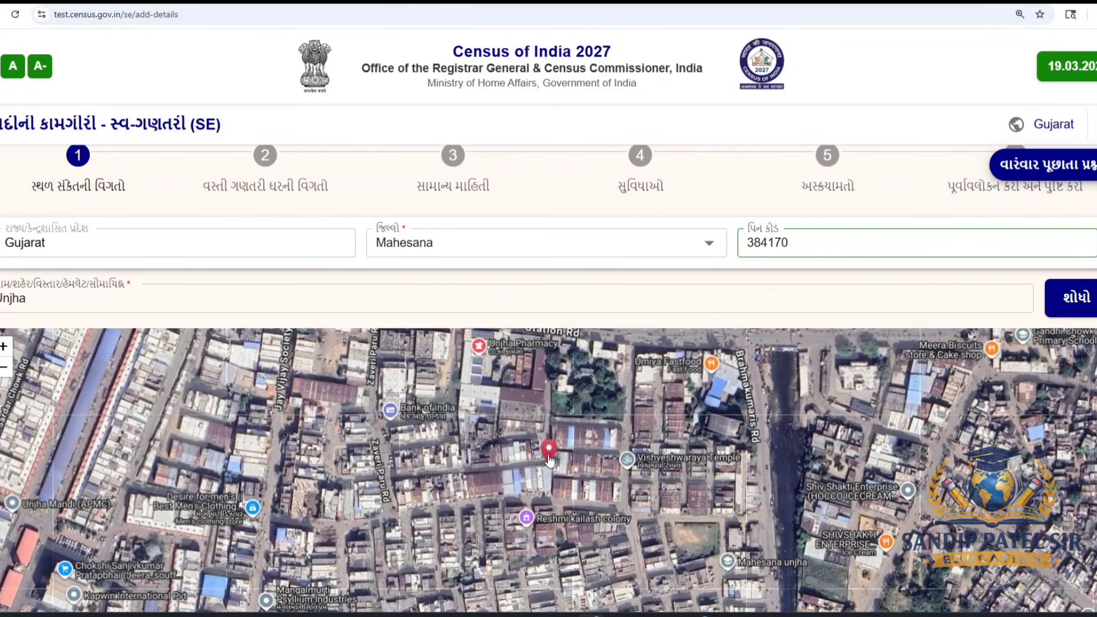
left_click_drag(550, 460, 506, 443)
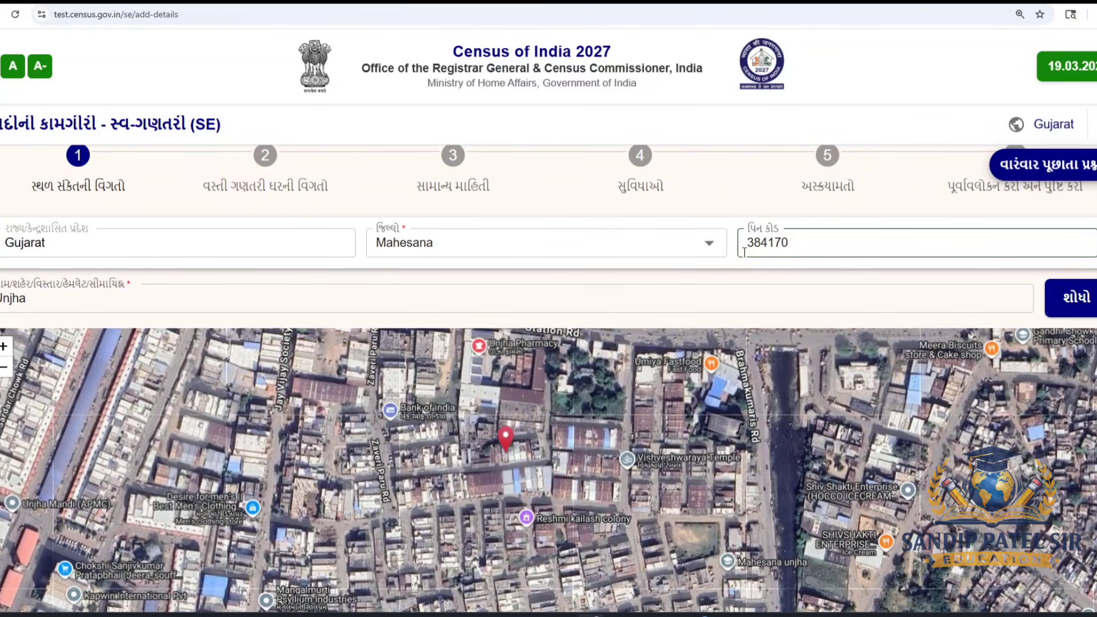
scroll(744, 251, "down", 5)
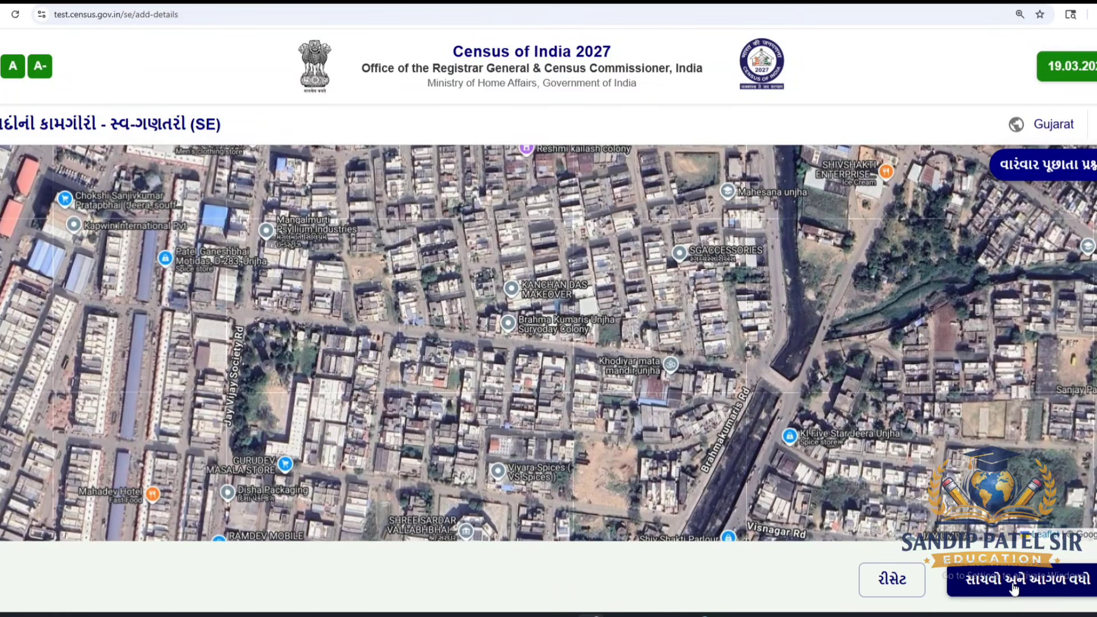
- Save the marked Unjha location and confirm it as the home location
scroll(754, 412, "up", 1)
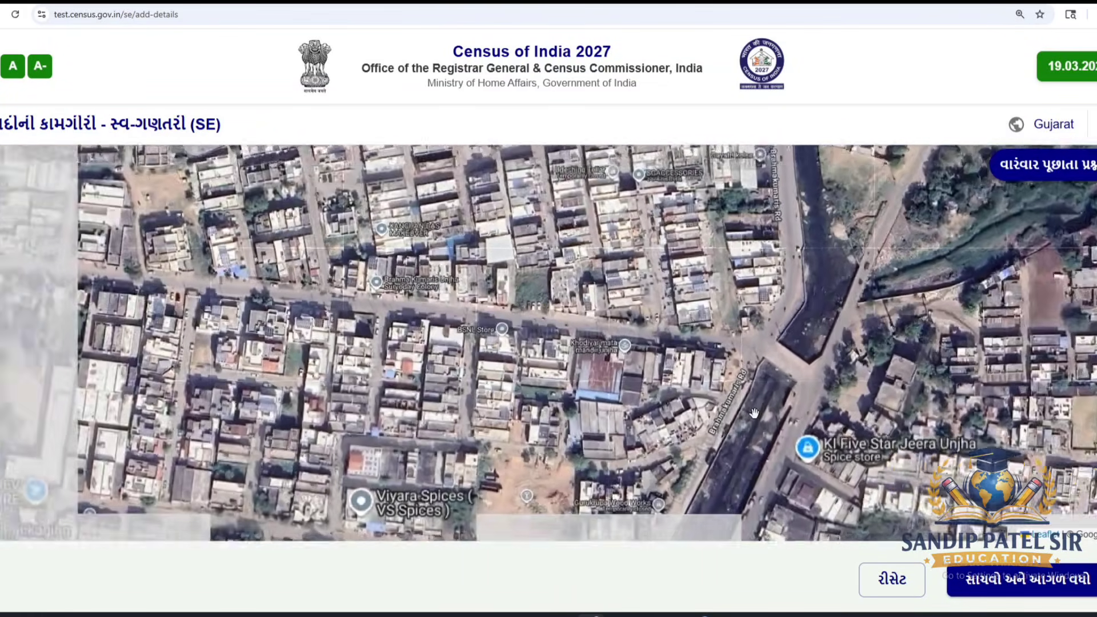
scroll(755, 413, "down", 2)
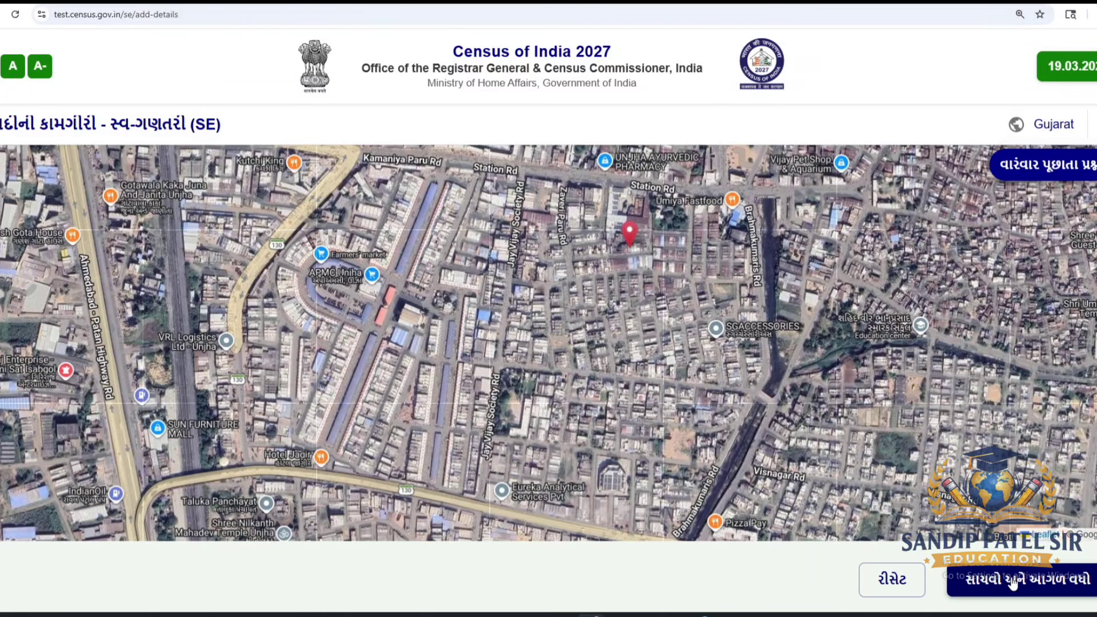
left_click(1022, 581)
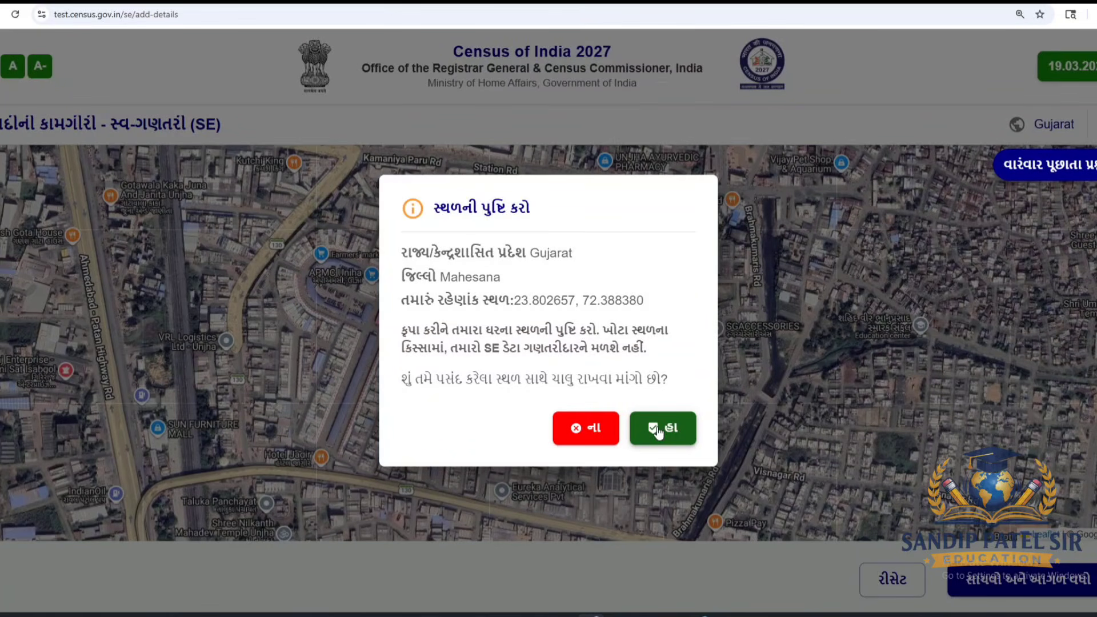
left_click(658, 429)
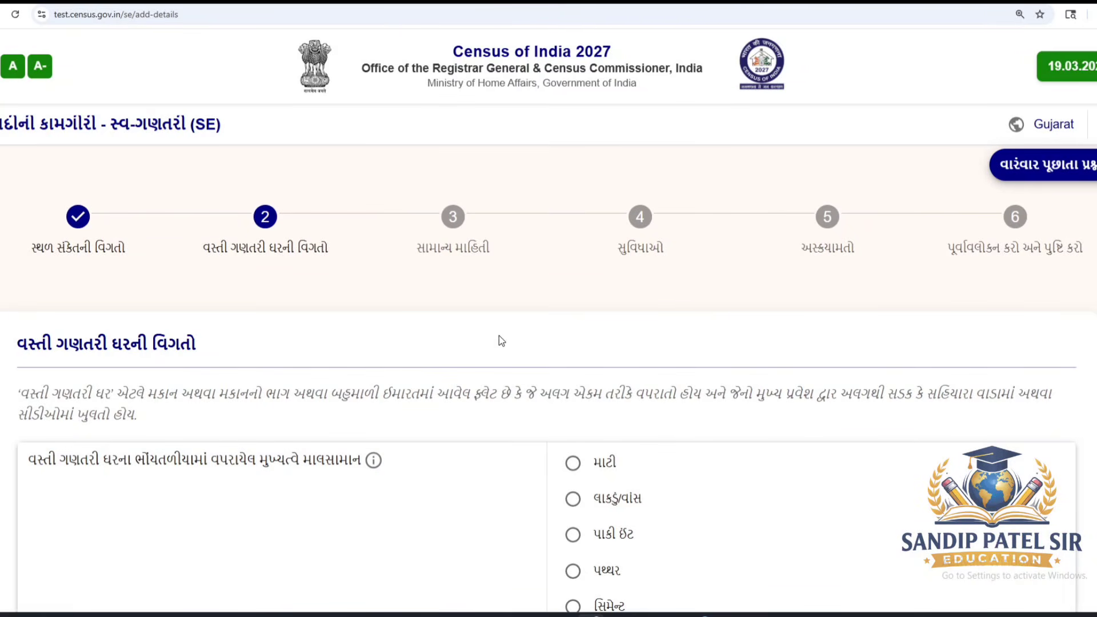
- Set the floor material answer to mosaic/floor tiles (મોઝેક/ફ્લોર ટાઇલ્સ)
scroll(501, 340, "down", 1)
left_click(1089, 15)
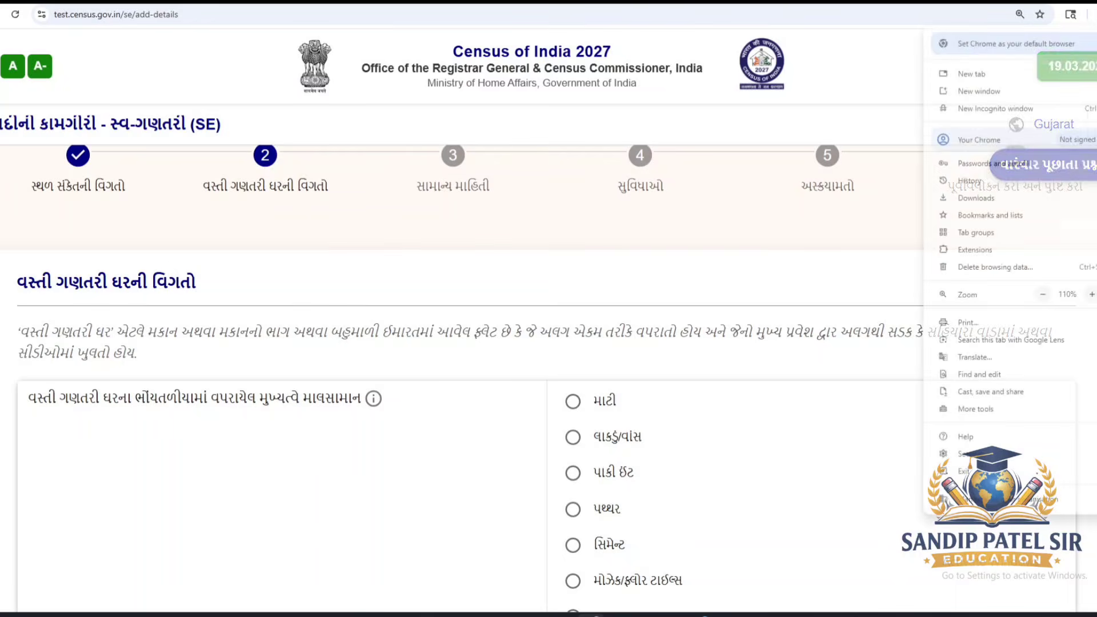
left_click(837, 216)
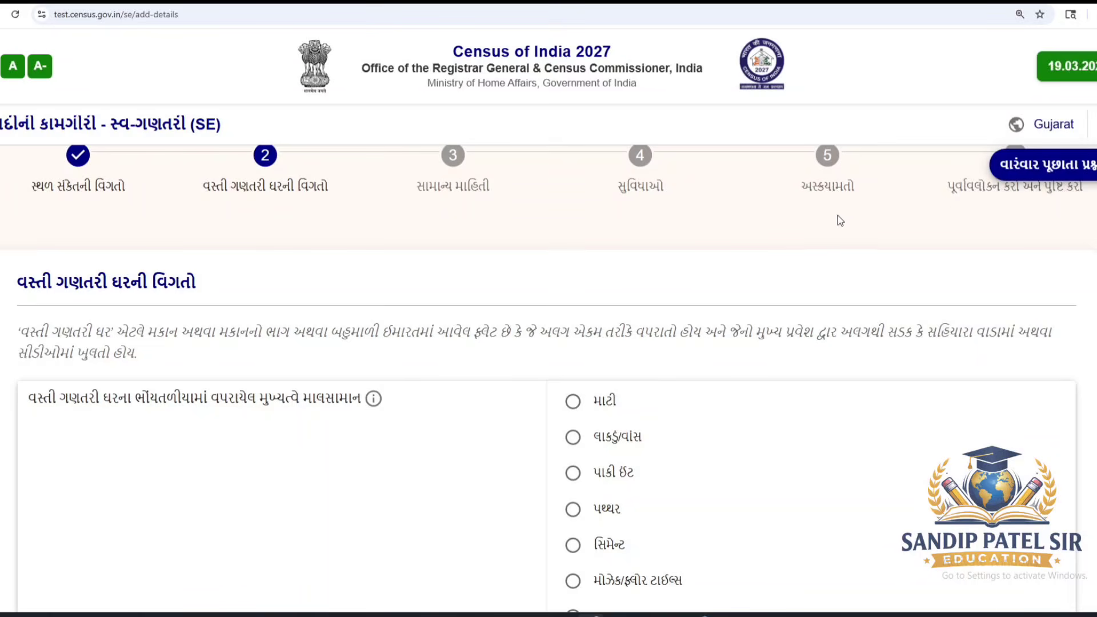
scroll(719, 306, "down", 3)
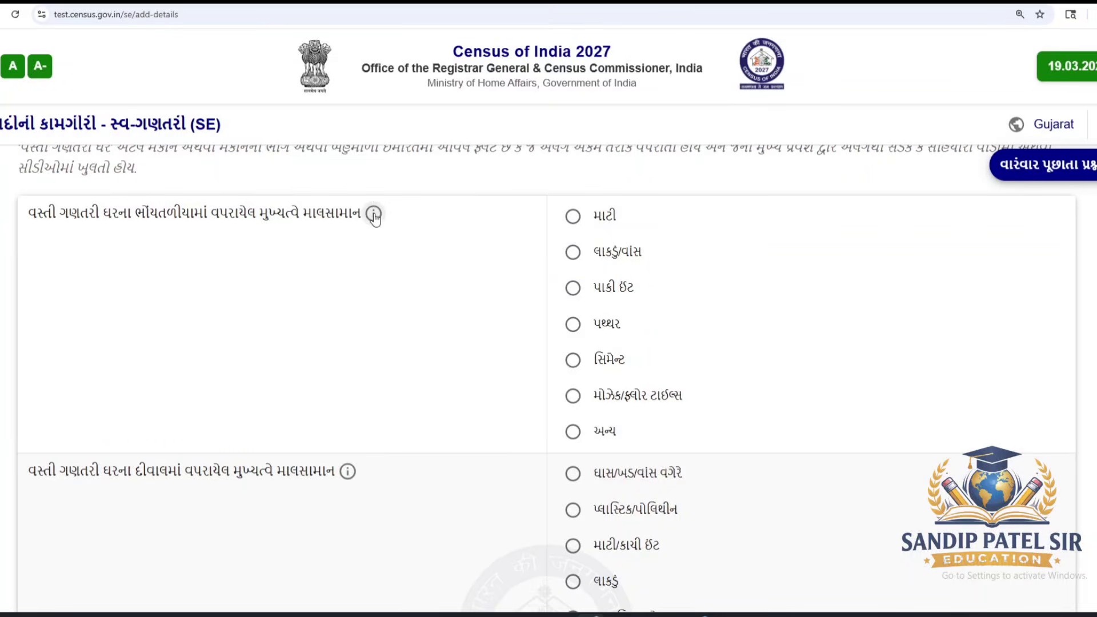
mouse_move(374, 216)
left_click(574, 288)
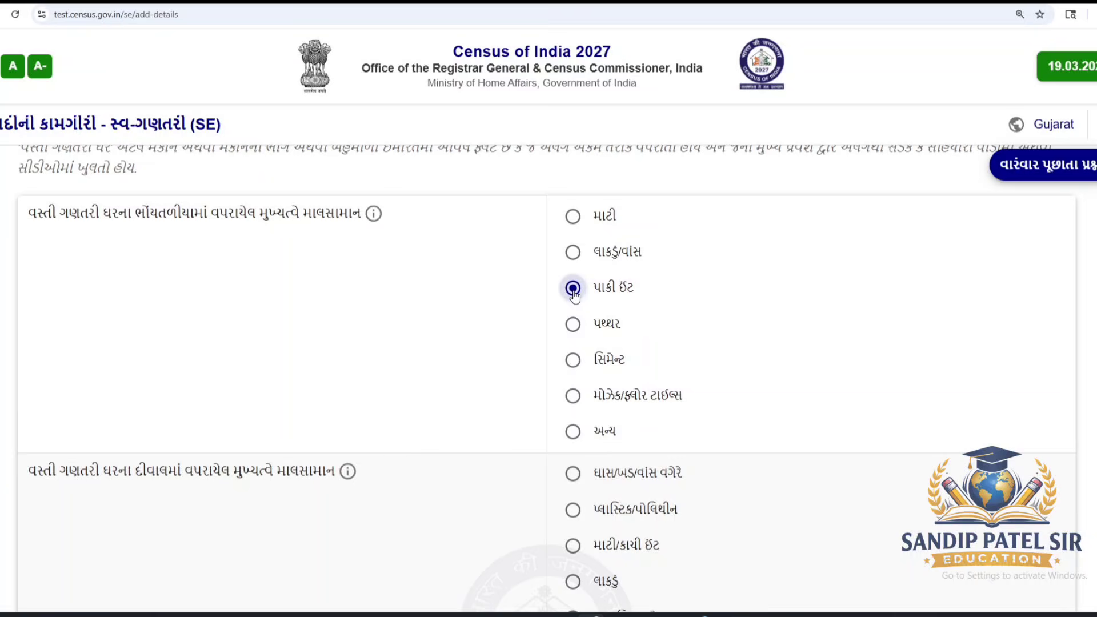
left_click(573, 326)
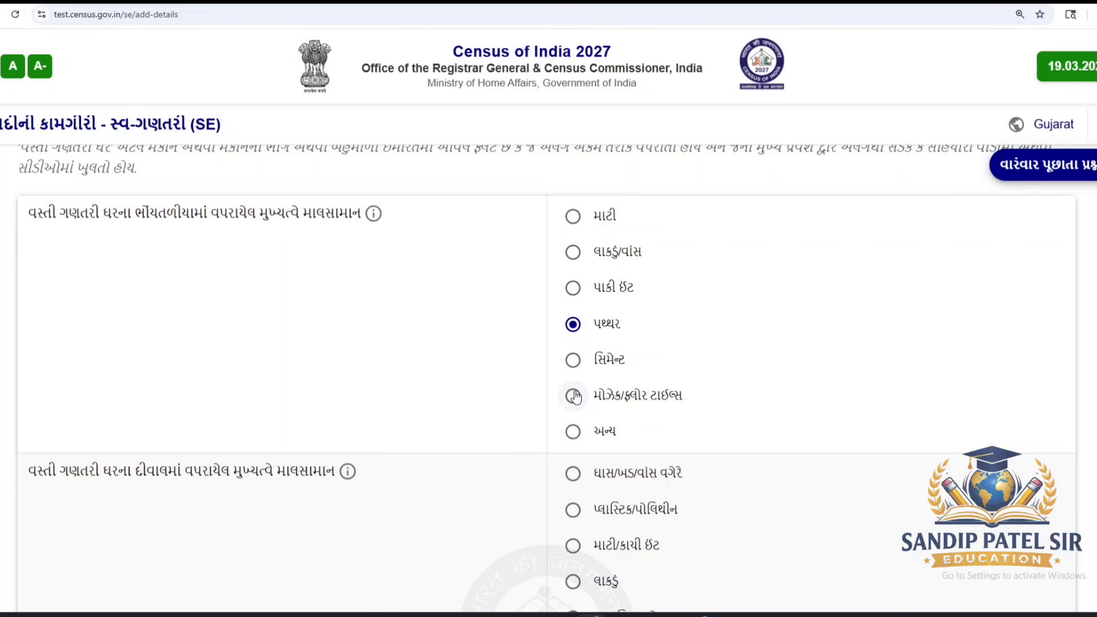
left_click(574, 396)
scroll(437, 367, "down", 2)
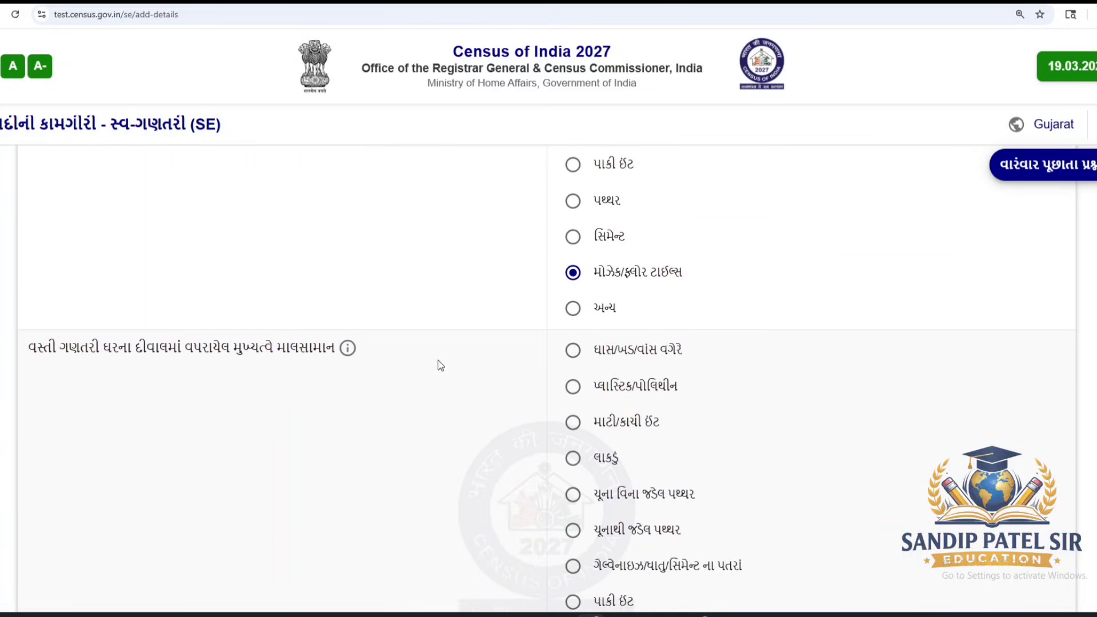
- Choose fired brick (પાકી ઈંટ) as the main wall material
mouse_move(347, 350)
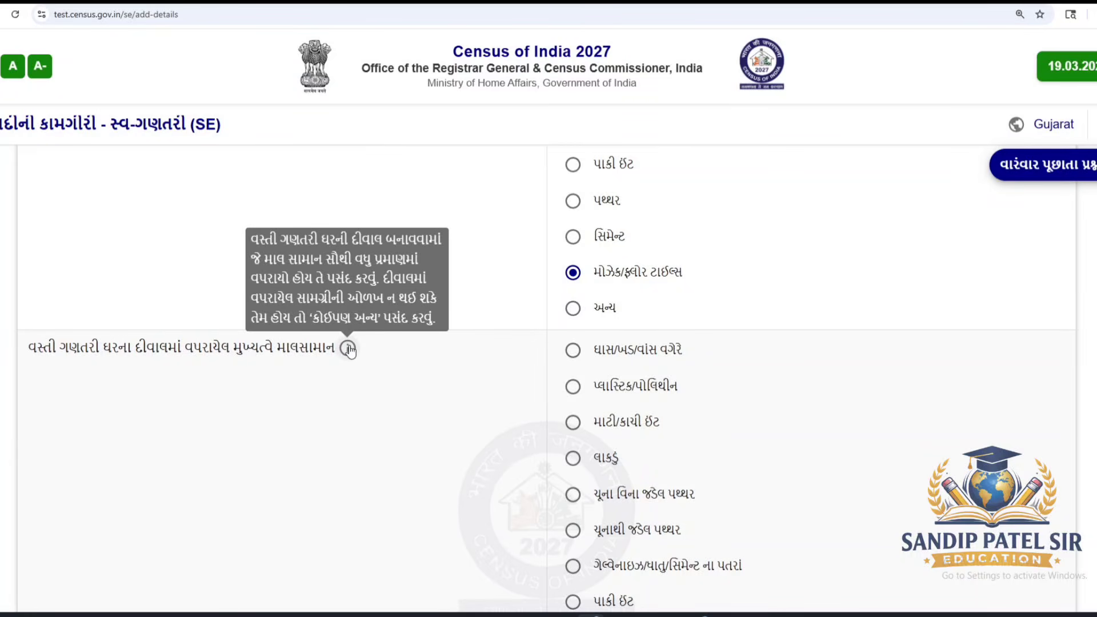
scroll(560, 388, "down", 1)
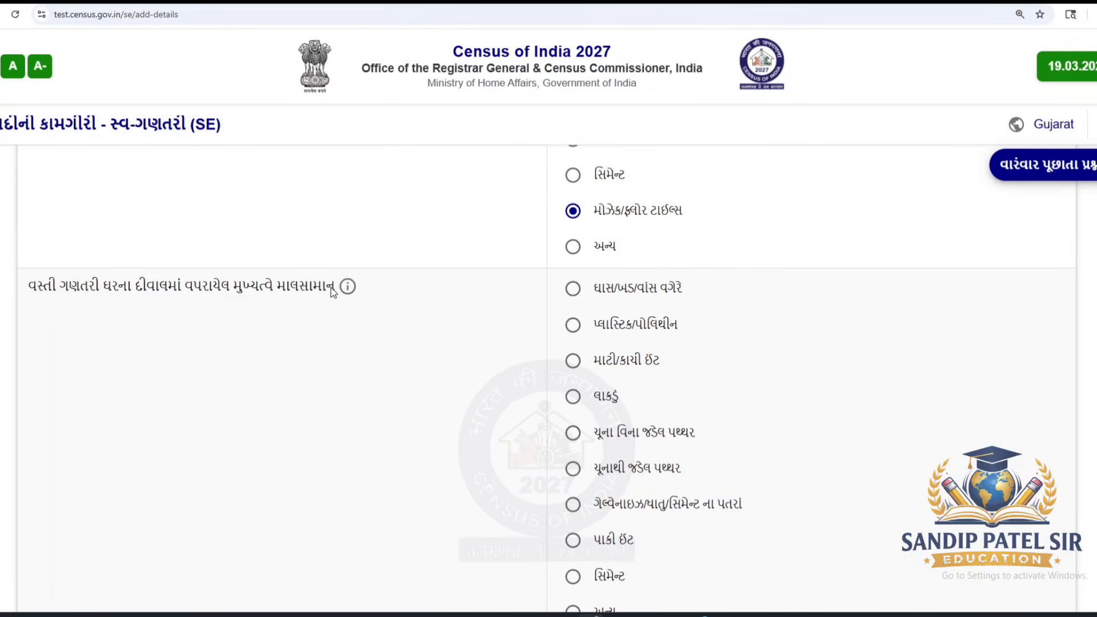
mouse_move(346, 290)
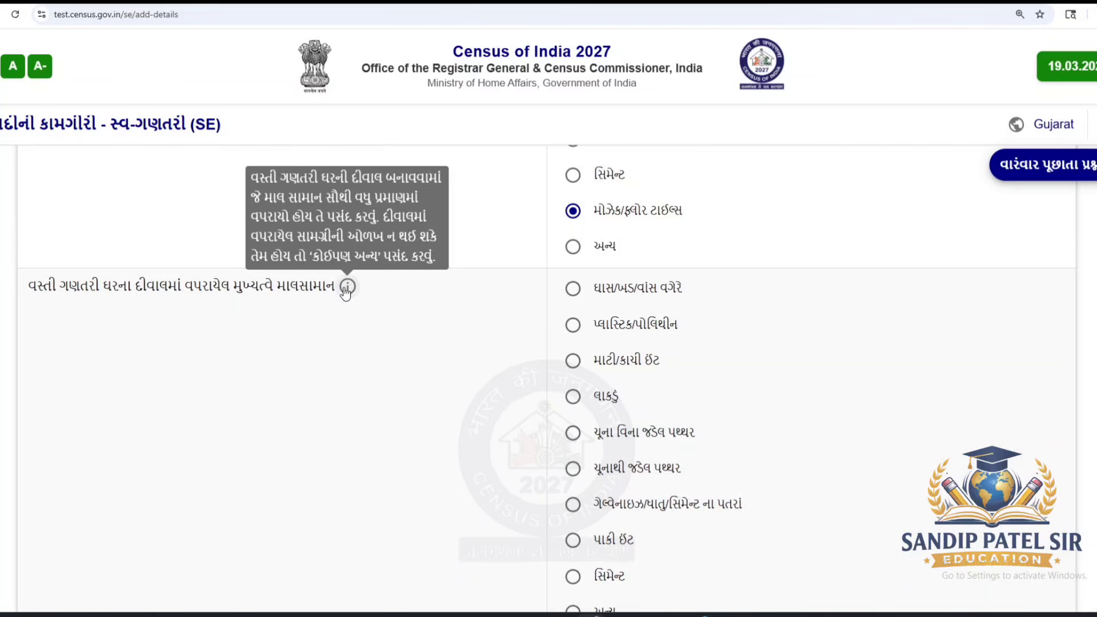
scroll(588, 371, "down", 1)
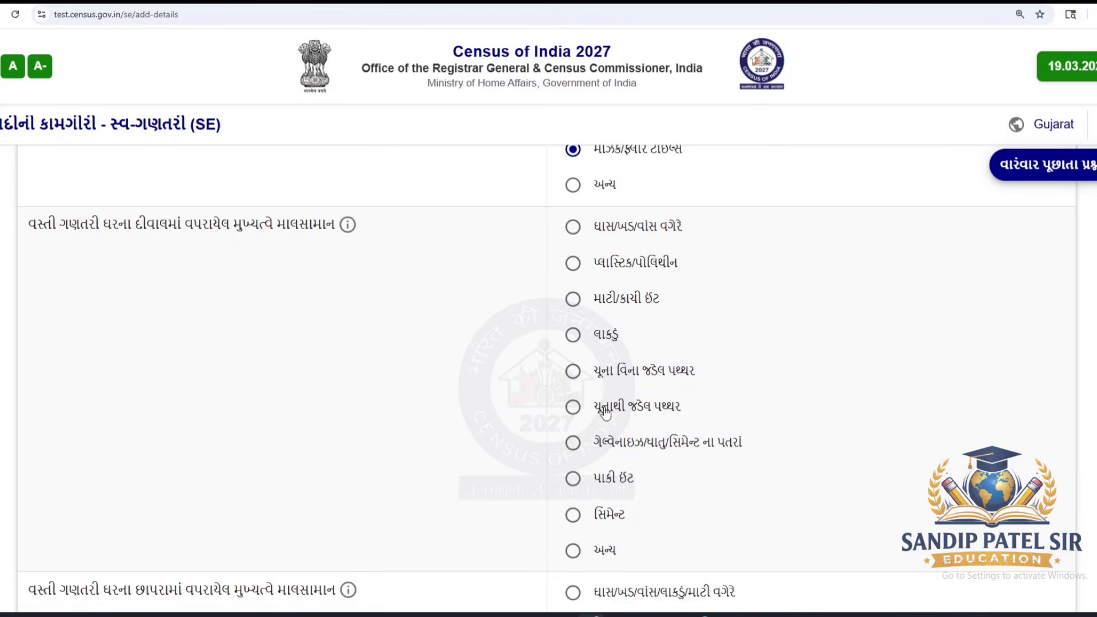
left_click(573, 478)
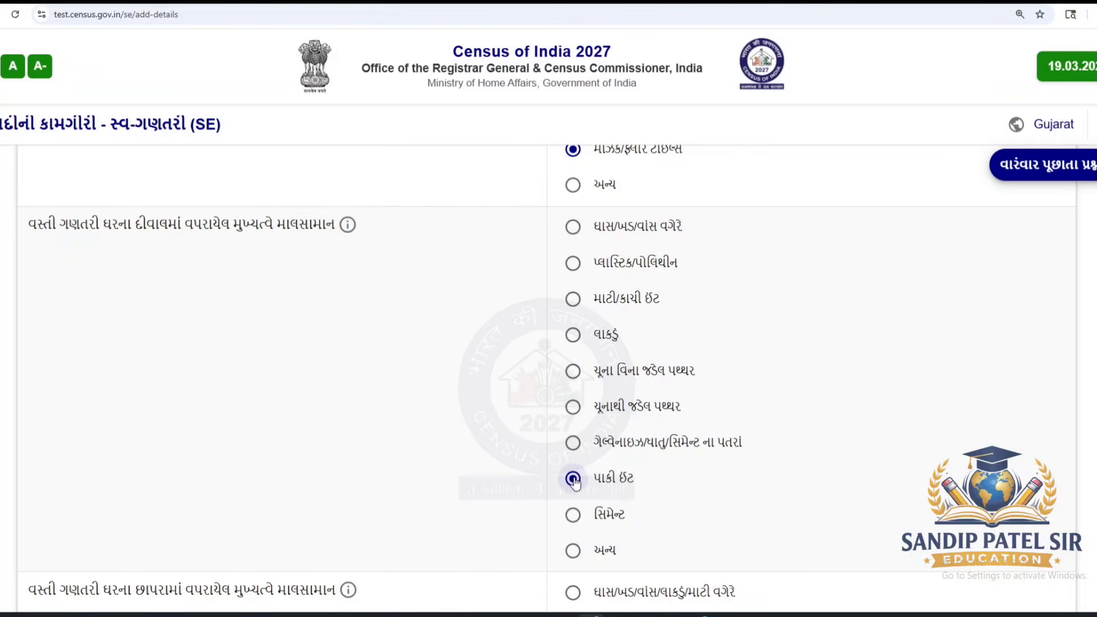
- Choose galvanized/metal sheets as the roof material
scroll(480, 397, "down", 2)
scroll(473, 403, "down", 4)
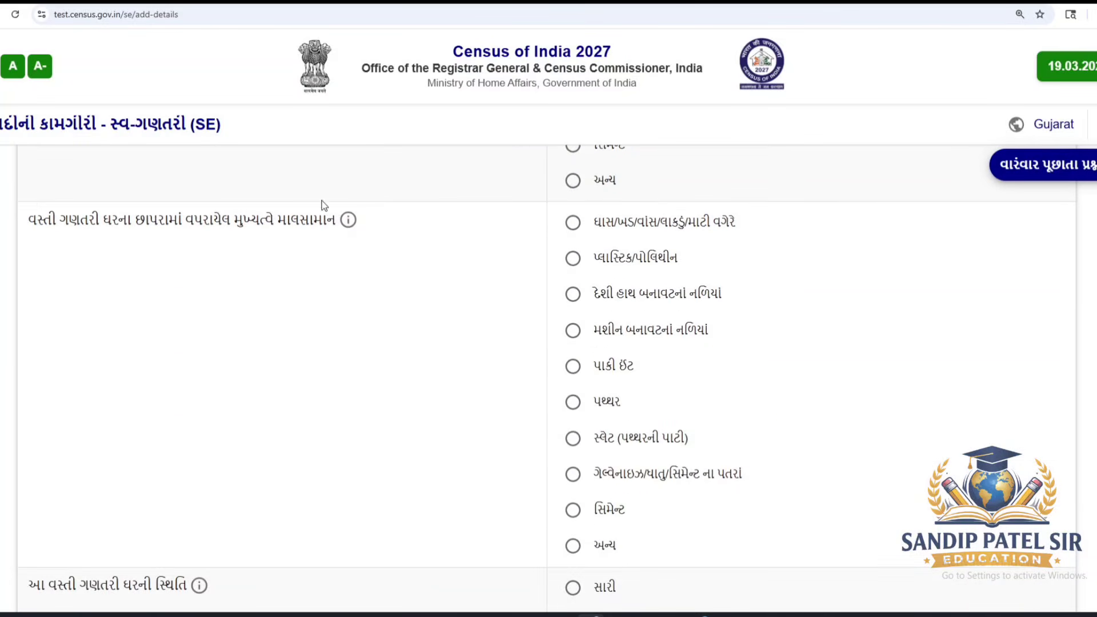
mouse_move(347, 226)
left_click(573, 475)
- Mark the house condition as good (સારી) and confirm continuing to the next step
scroll(446, 344, "down", 3)
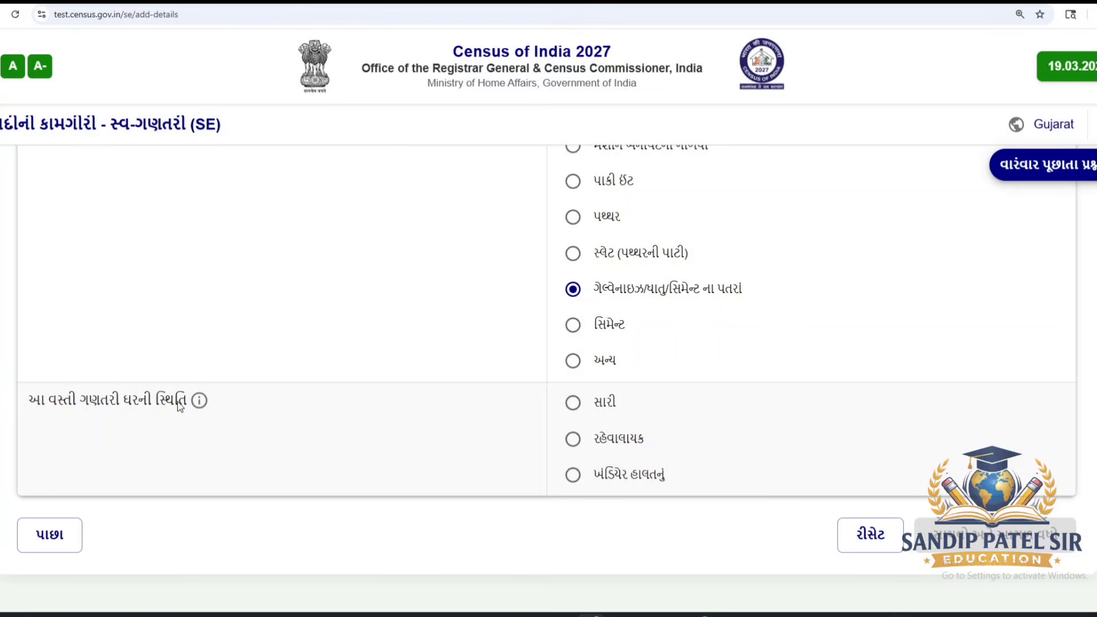
mouse_move(198, 406)
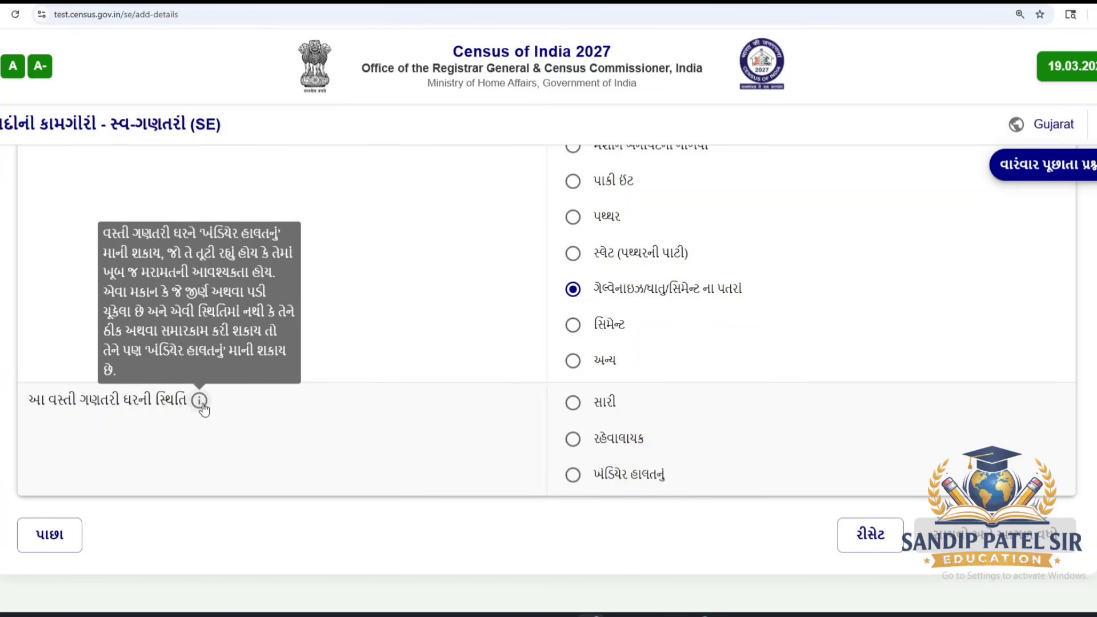
left_click(574, 405)
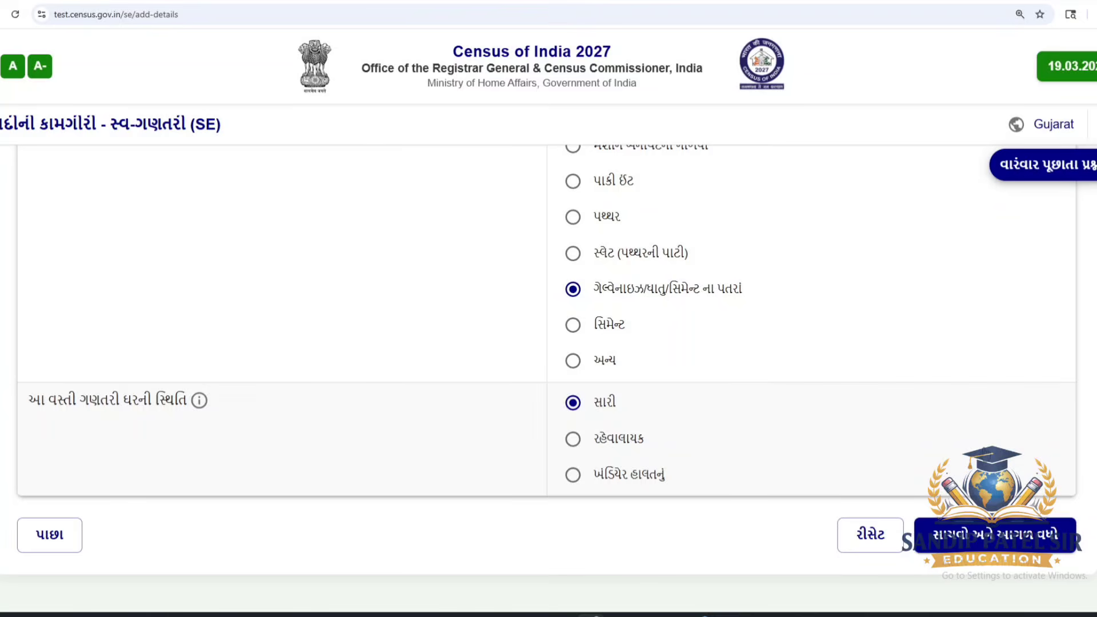
left_click(966, 534)
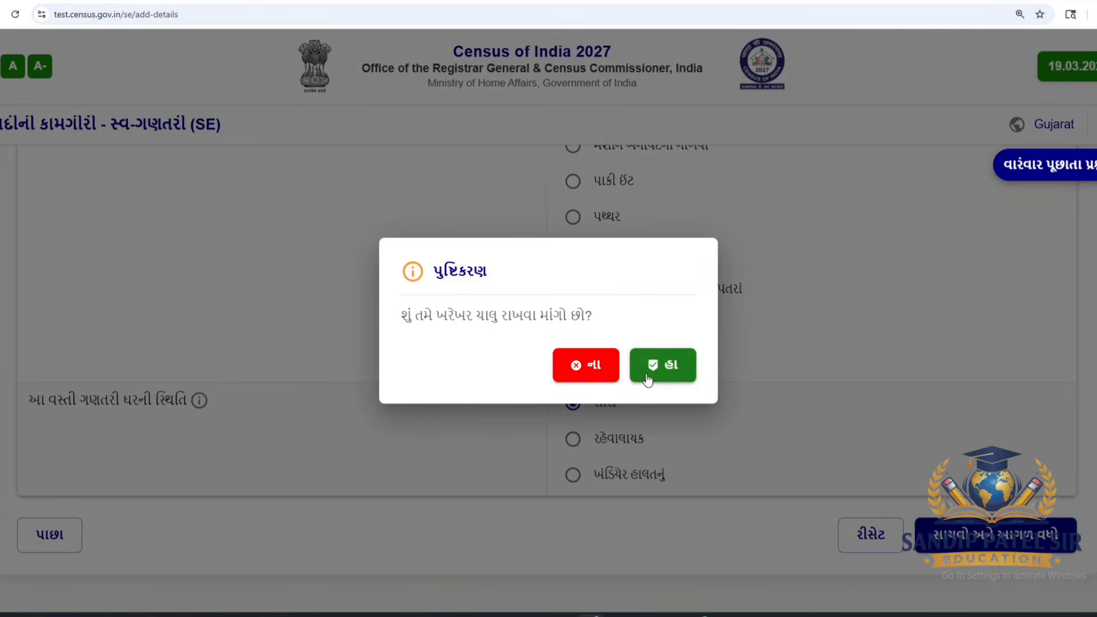
left_click(673, 375)
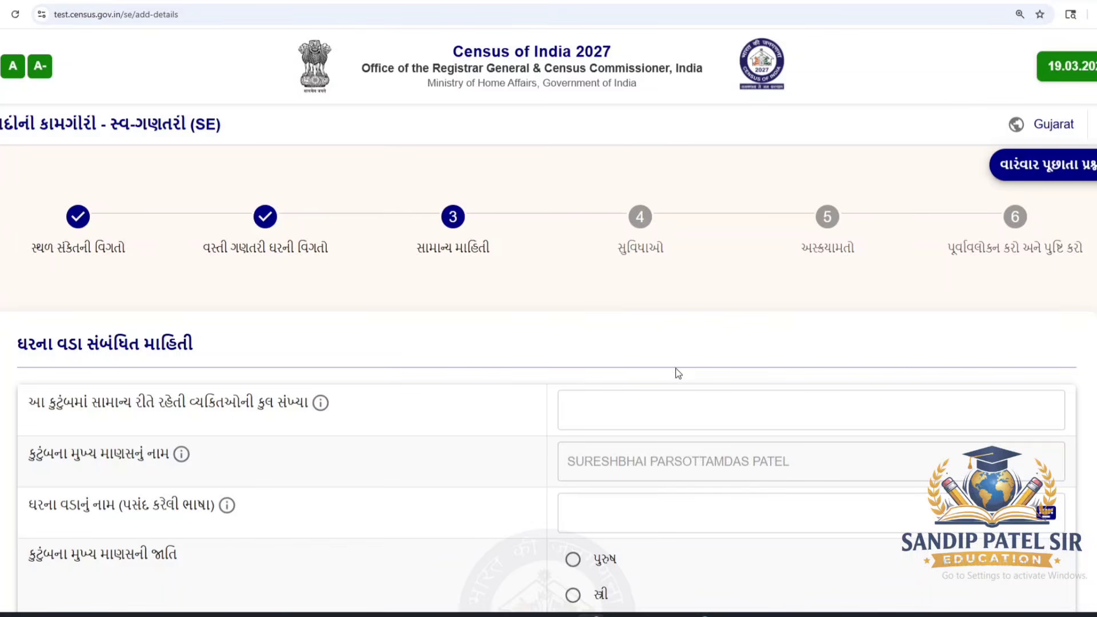
- Enter 4 as the total number of household members
left_click(571, 392)
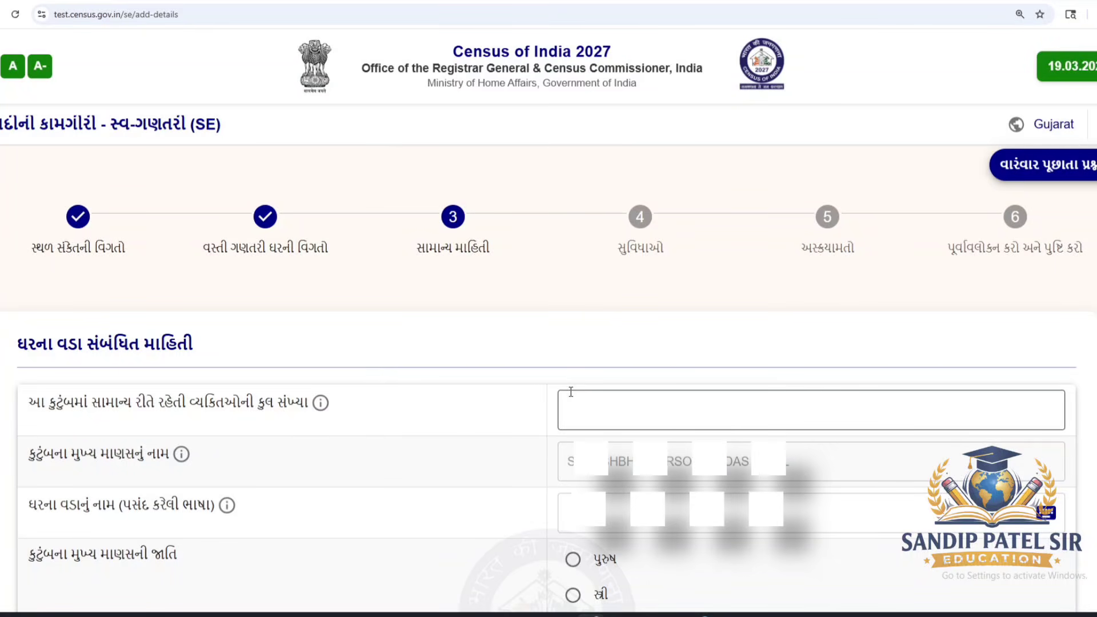
left_click(592, 405)
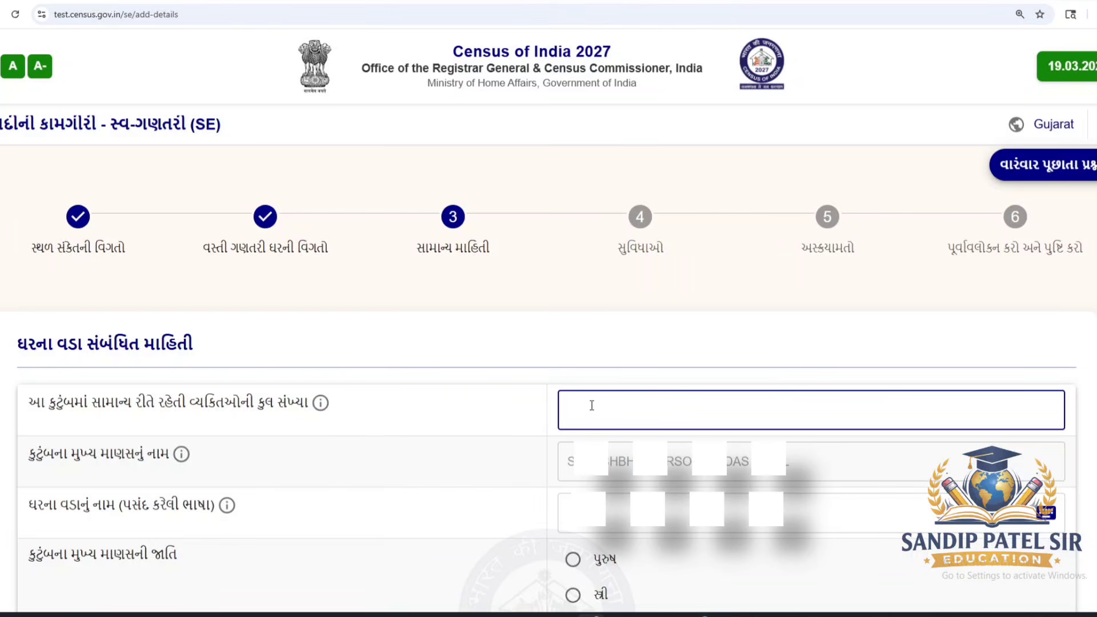
type("4")
- Type the head's first, middle and surname, accepting each Gujarati transliteration
left_click(573, 526)
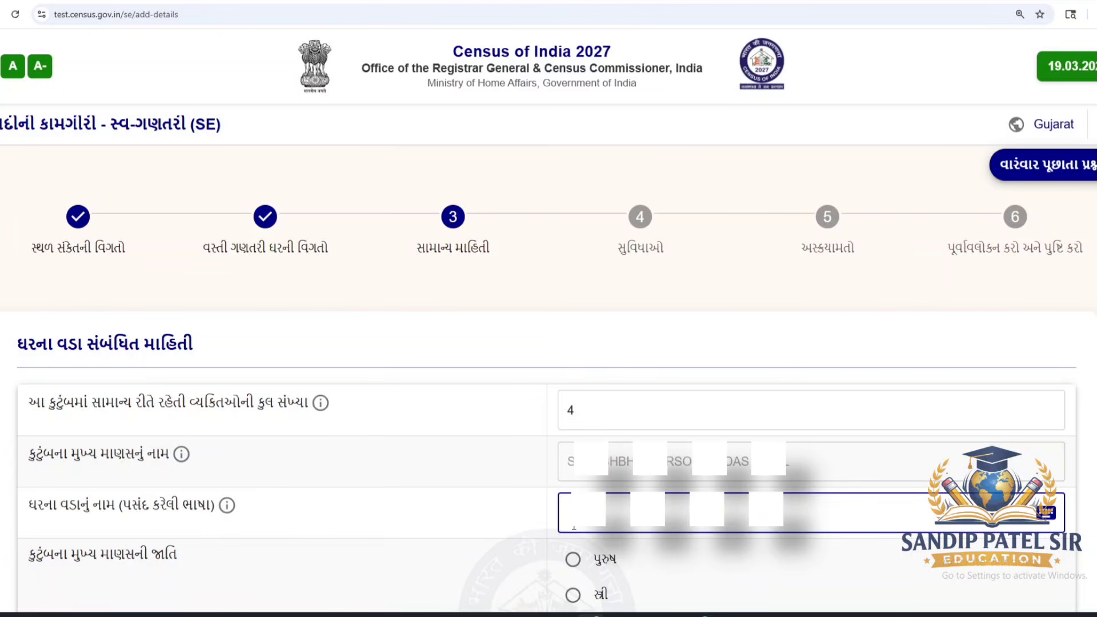
type("Patek")
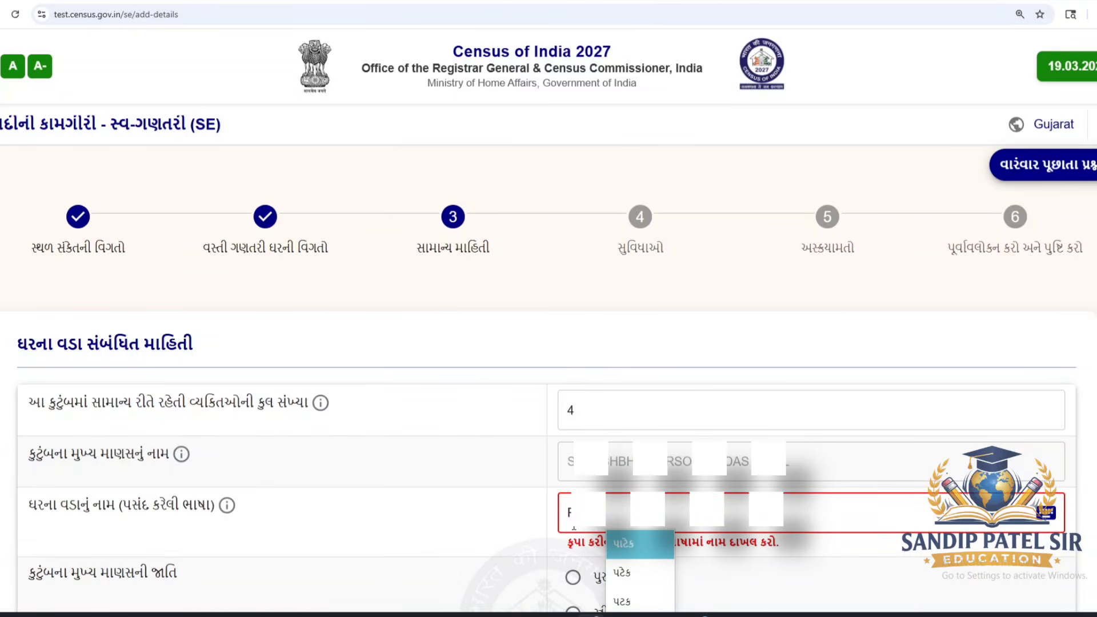
type("l")
key("BackSpace")
key("BackSpace")
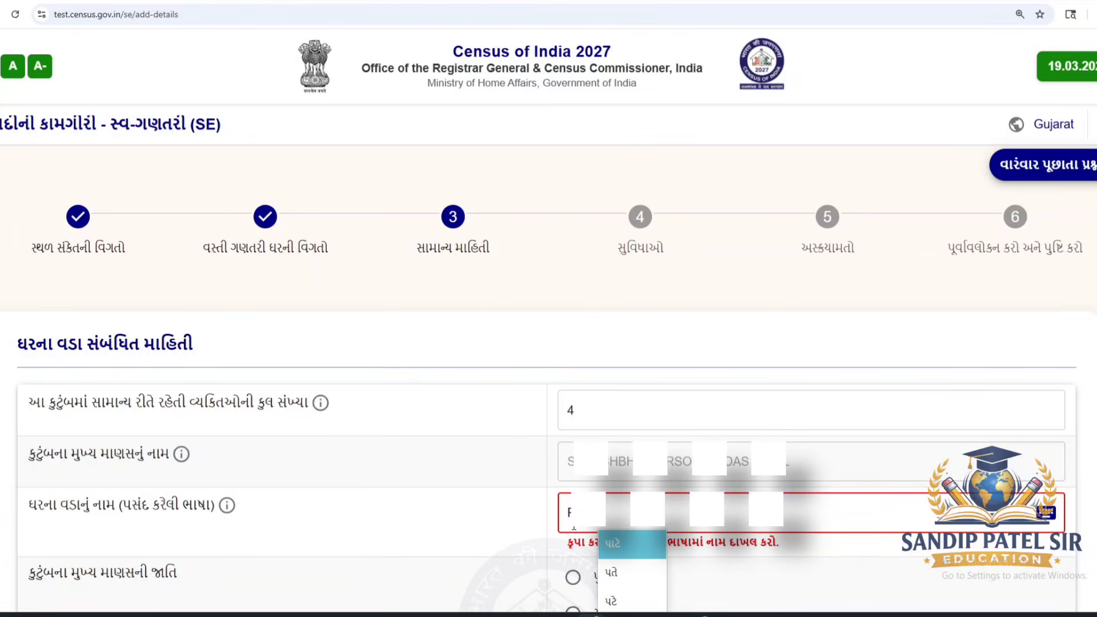
type("l")
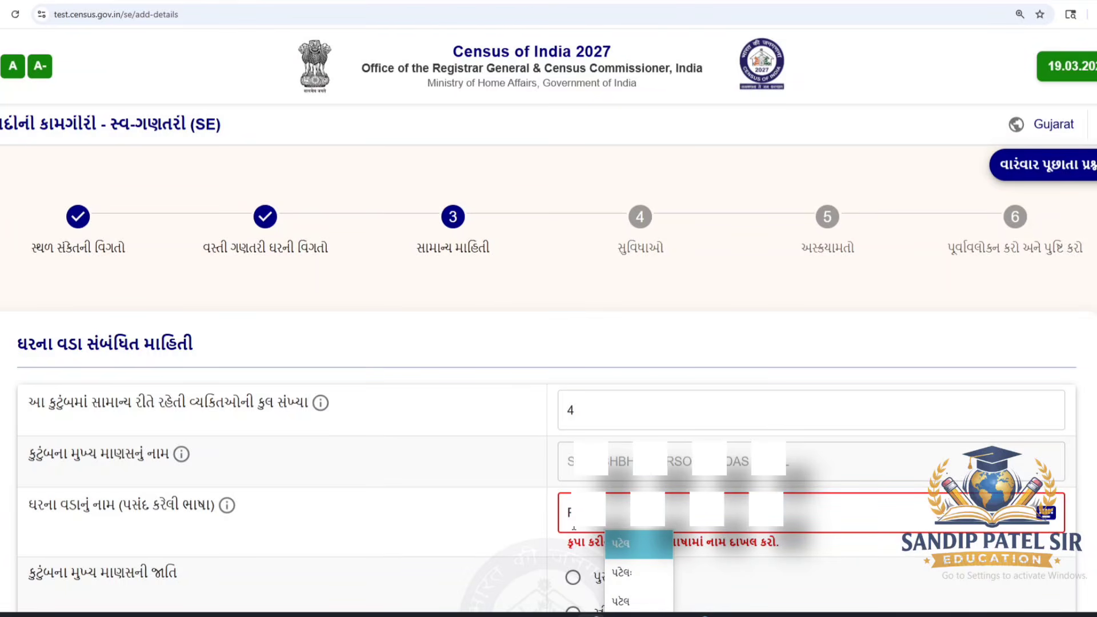
key("space")
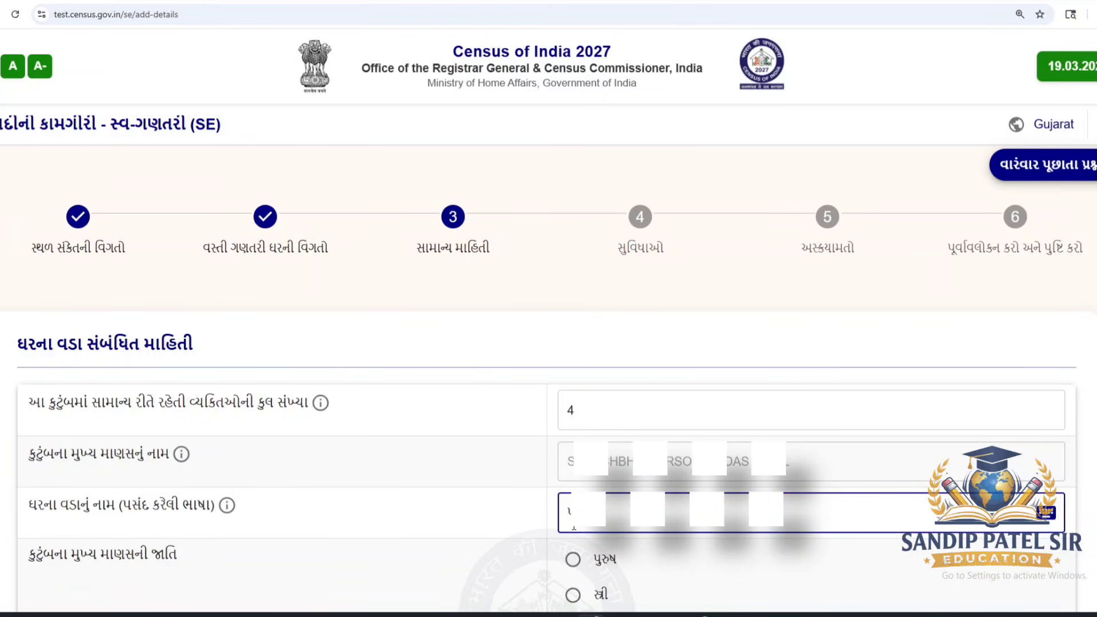
key("BackSpace")
key("BackSpace")
key("BackSpace")
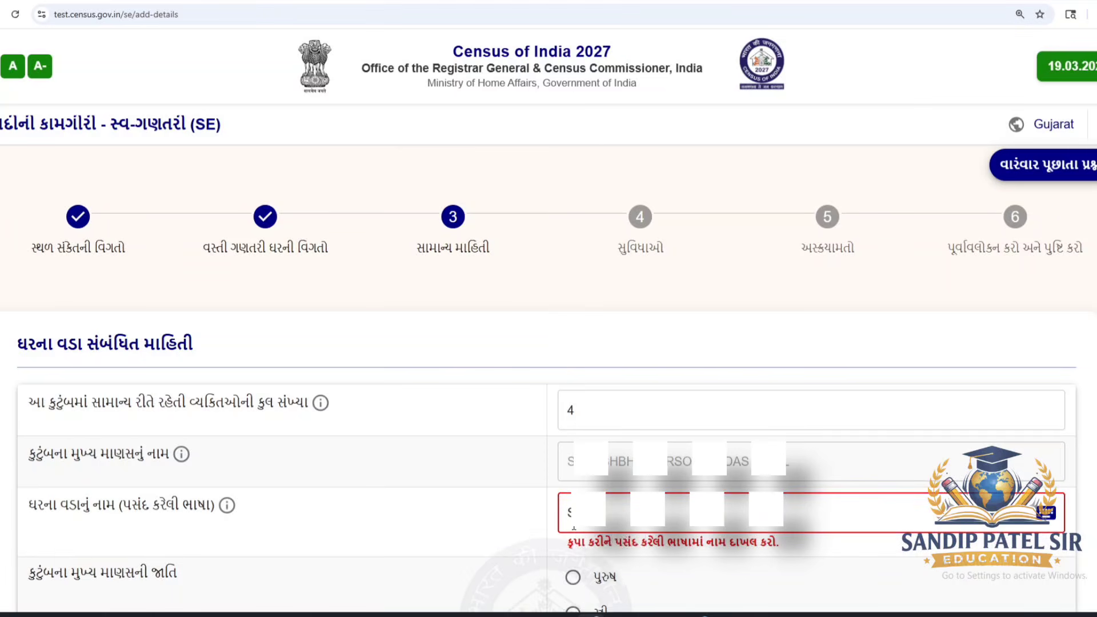
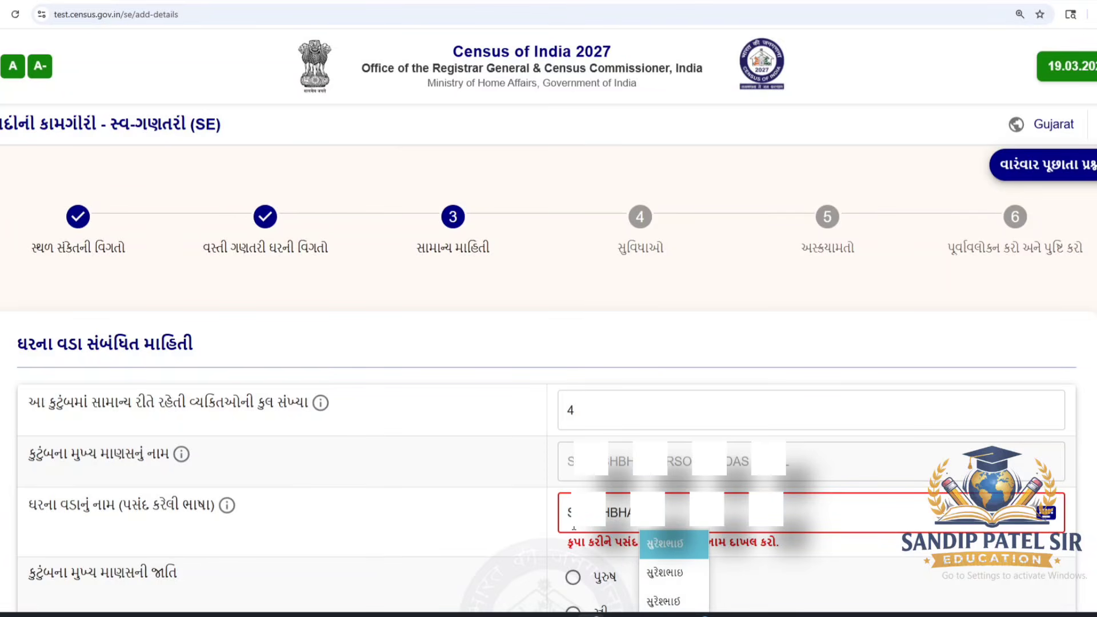
key("space")
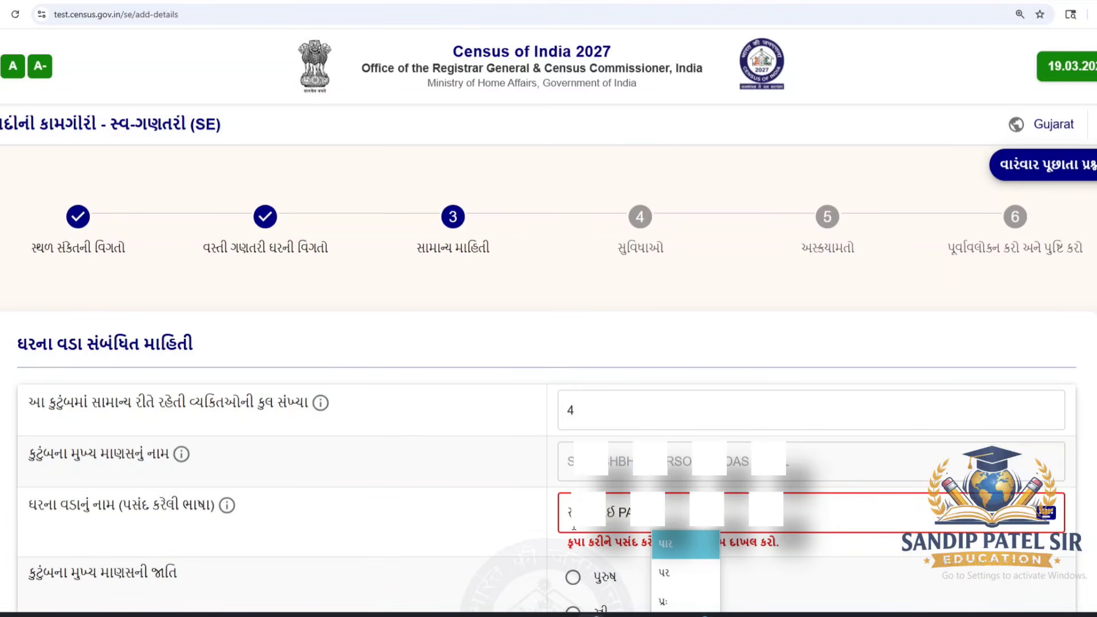
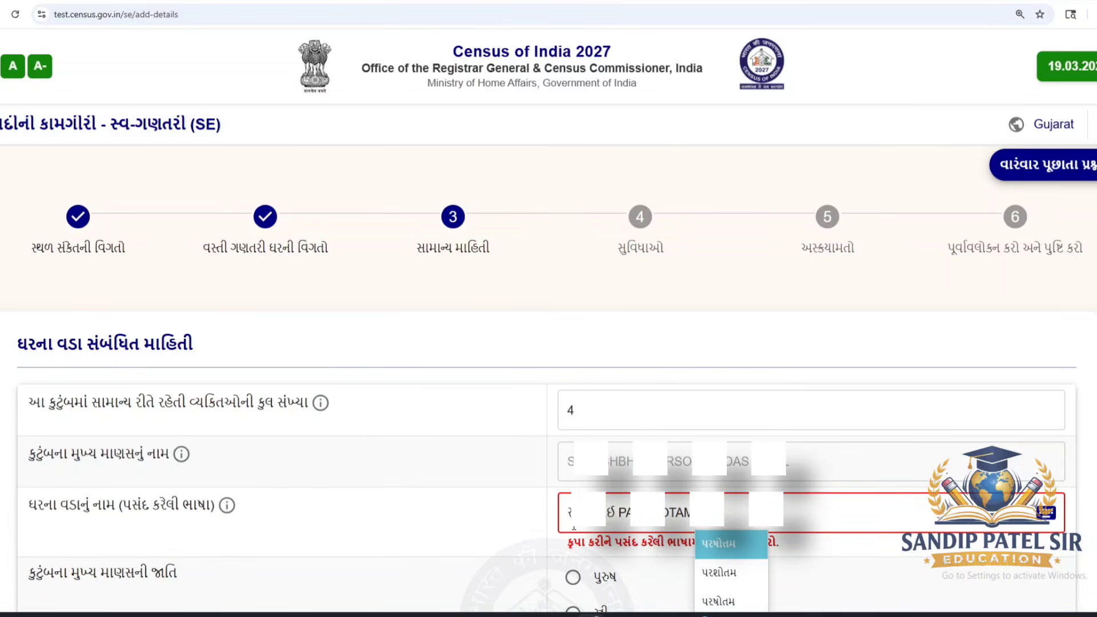
key("space")
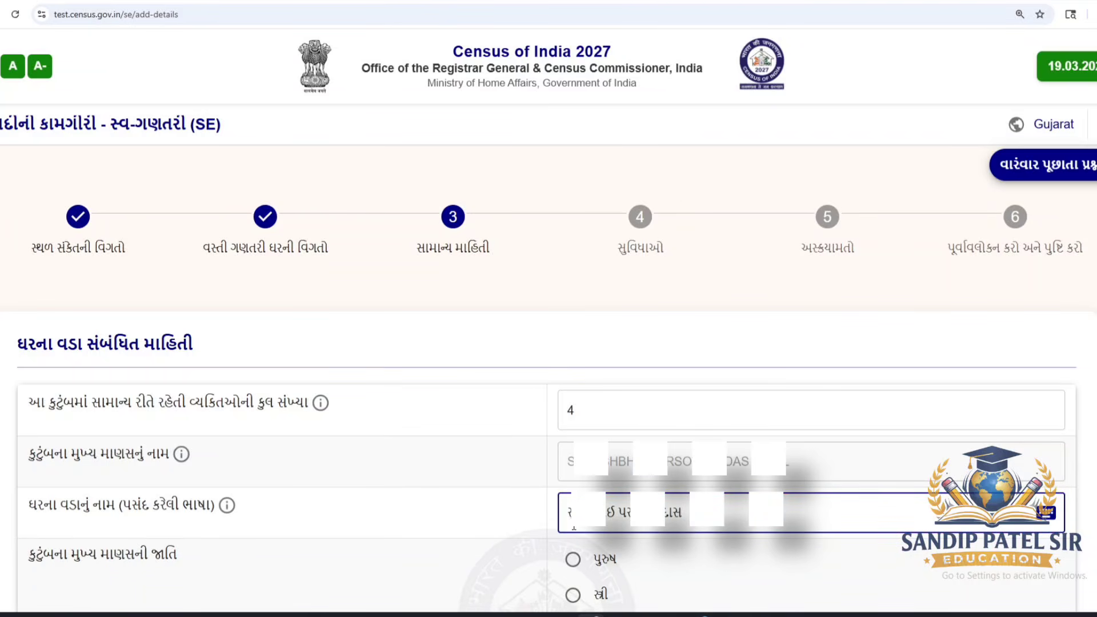
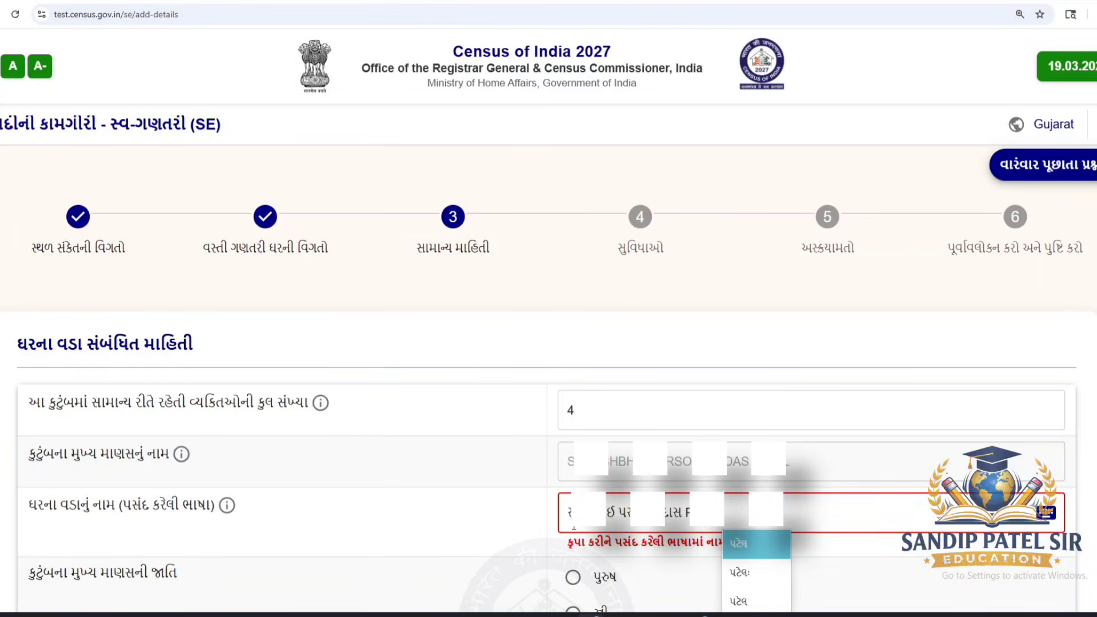
key("space")
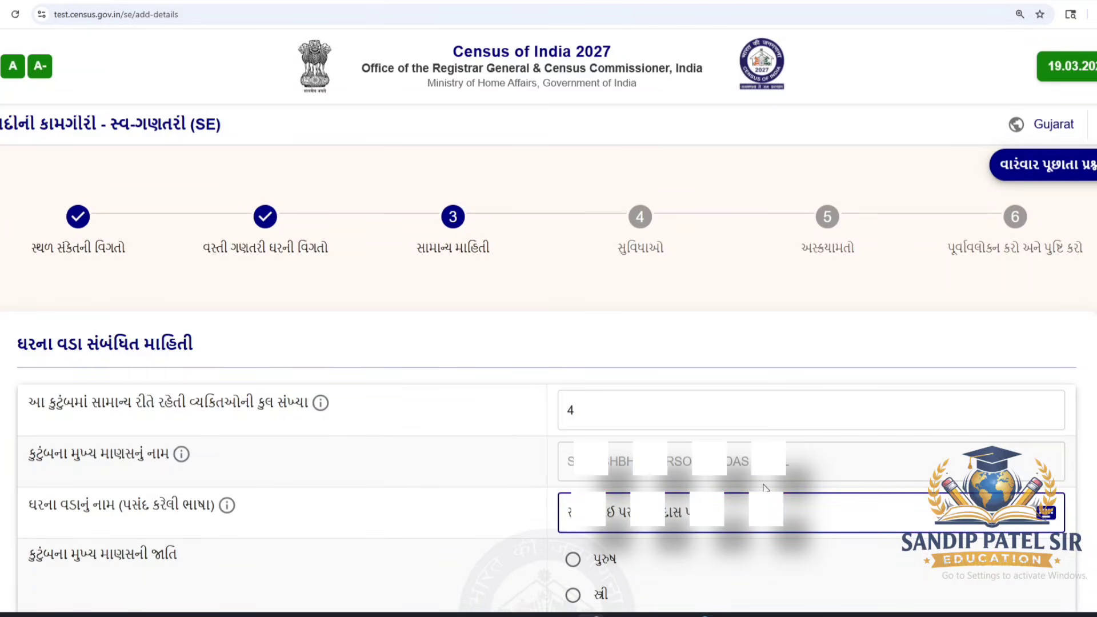
- Mark the household head as male with social category other (not SC/ST)
scroll(764, 487, "down", 2)
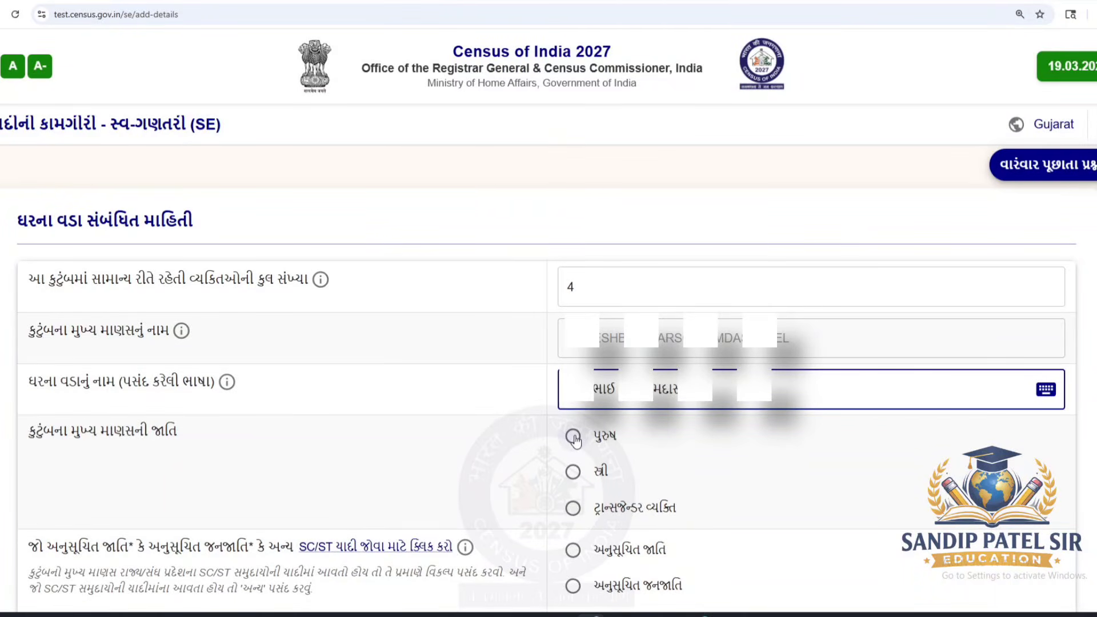
left_click(573, 437)
scroll(561, 445, "down", 2)
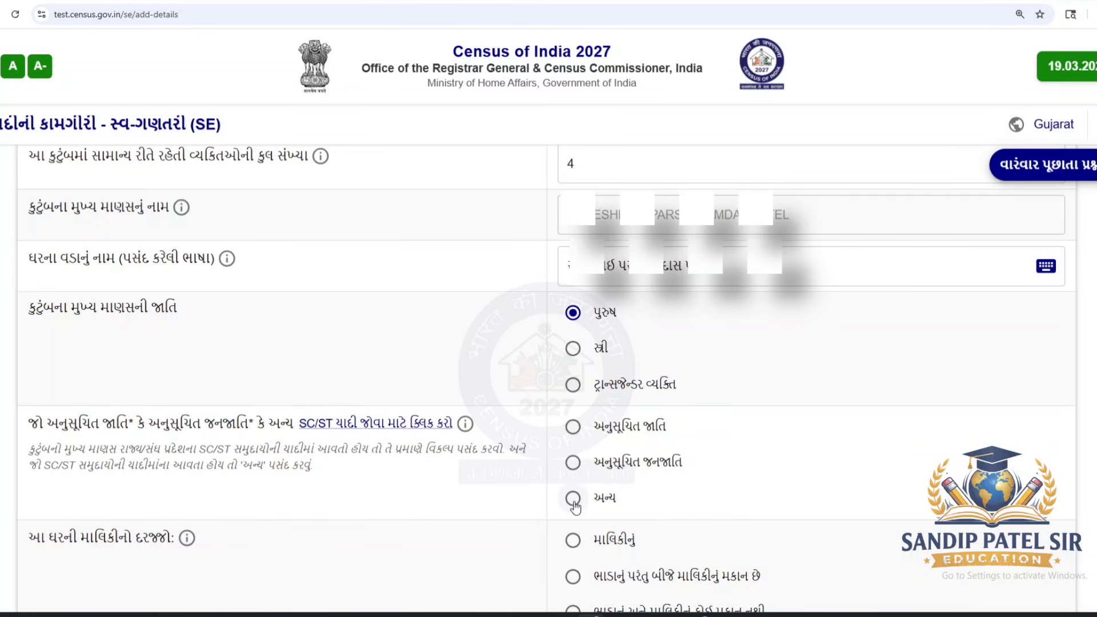
left_click(573, 498)
- Record an owned house with 5 rooms and 2 married couples, then save
scroll(457, 496, "down", 2)
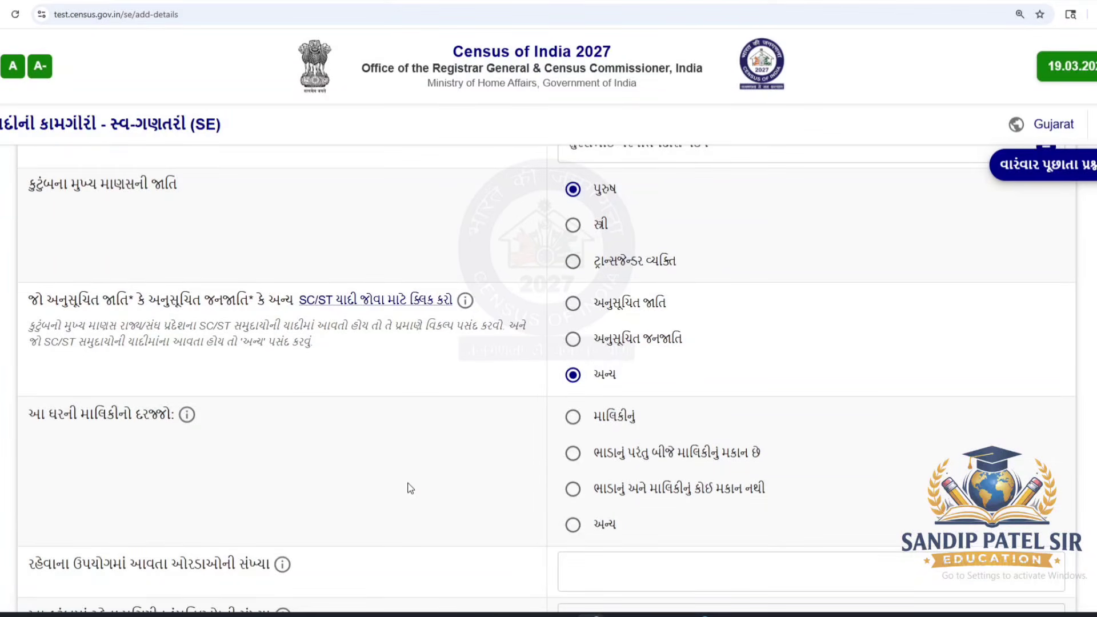
left_click(573, 419)
scroll(474, 441, "down", 2)
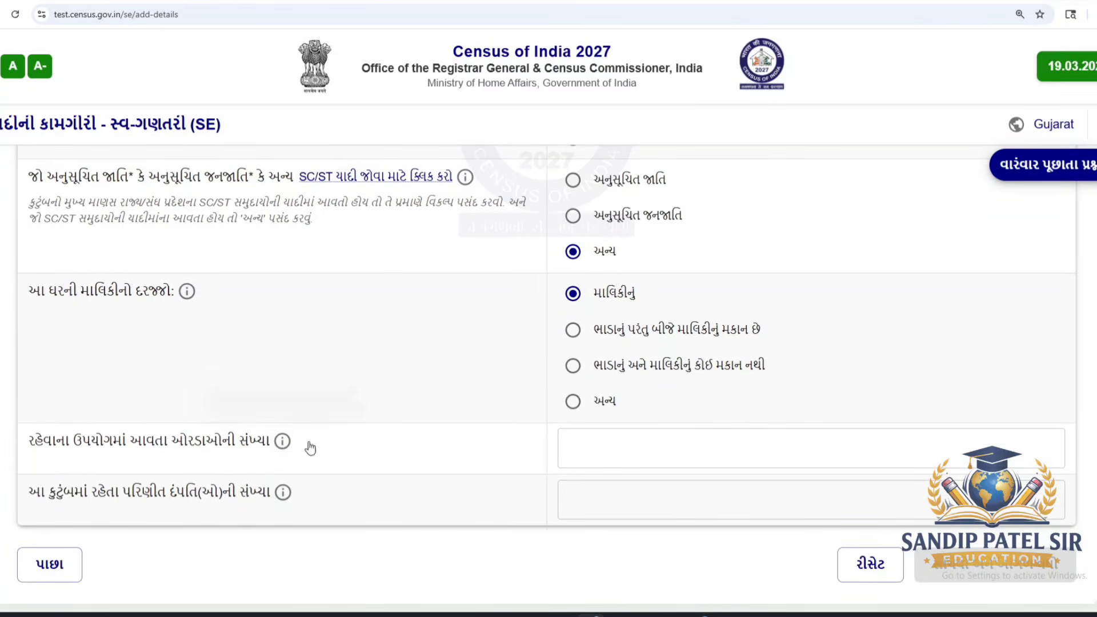
left_click(582, 452)
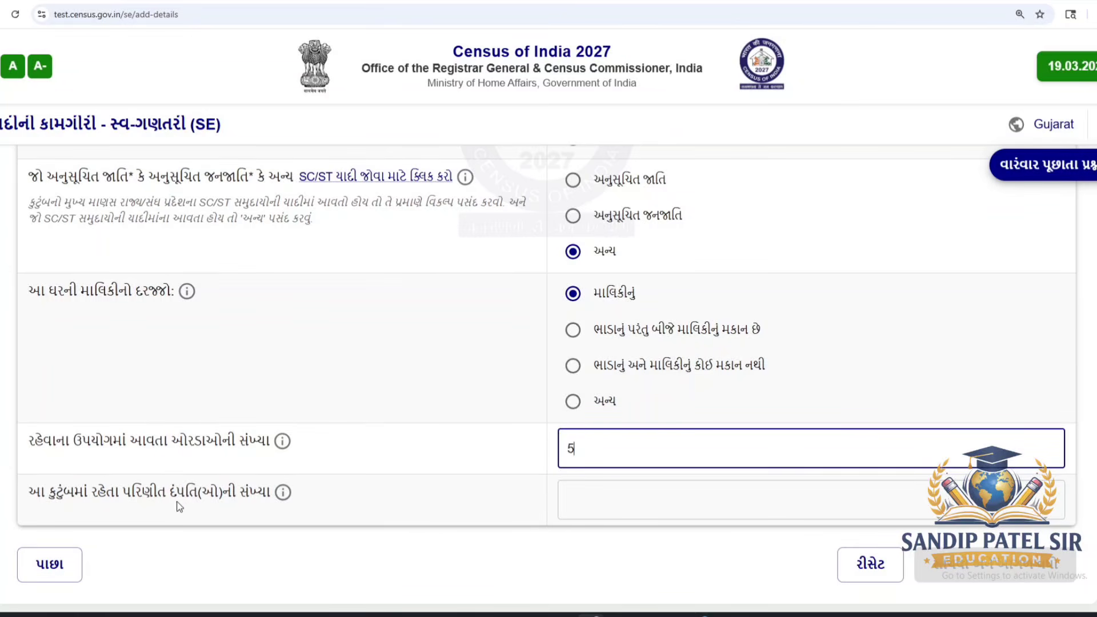
left_click(603, 492)
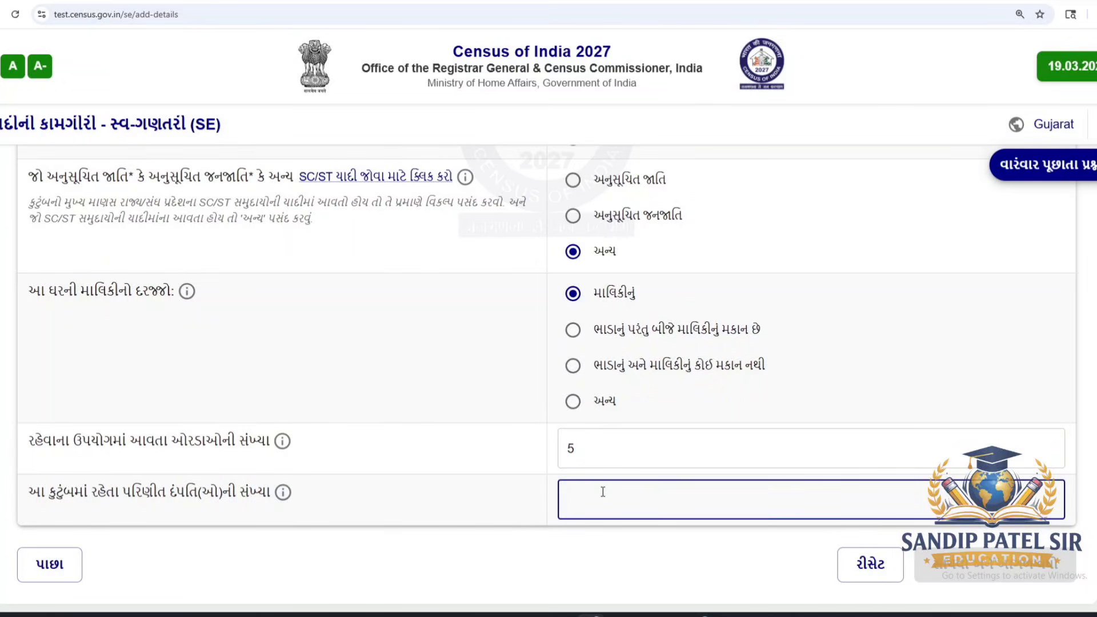
type("2")
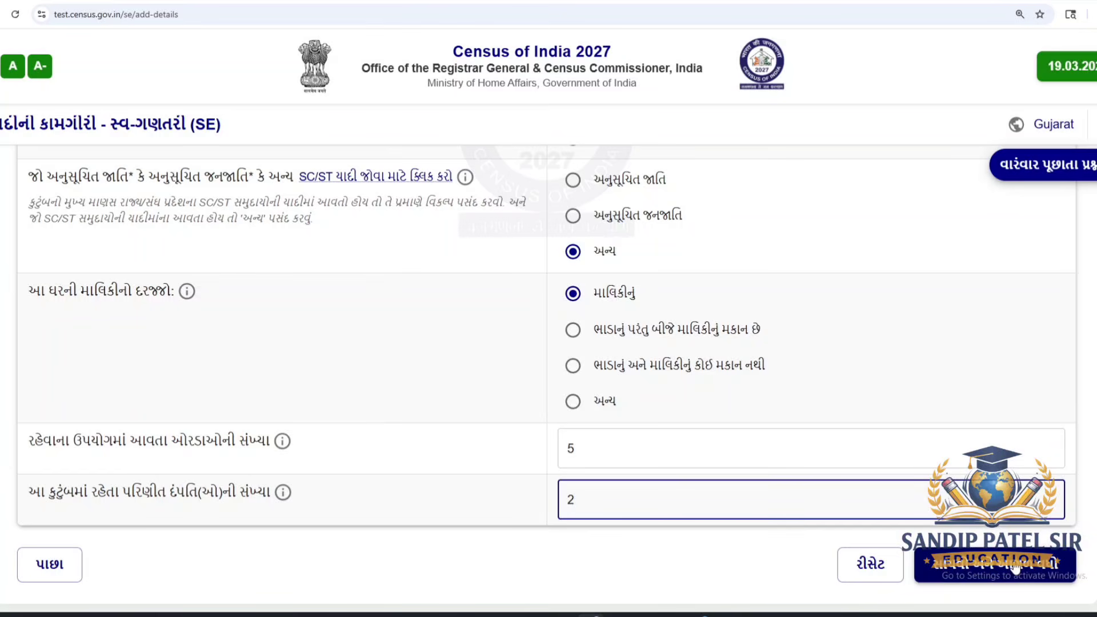
left_click(1015, 567)
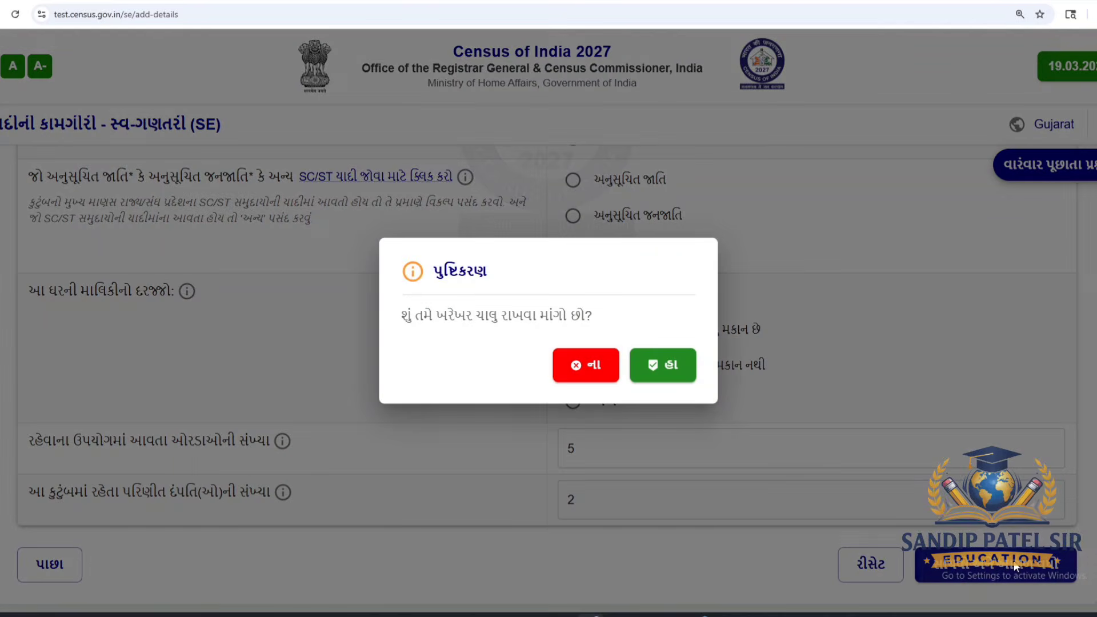
- Continue to the facilities step and pick the main drinking-water source
left_click(672, 366)
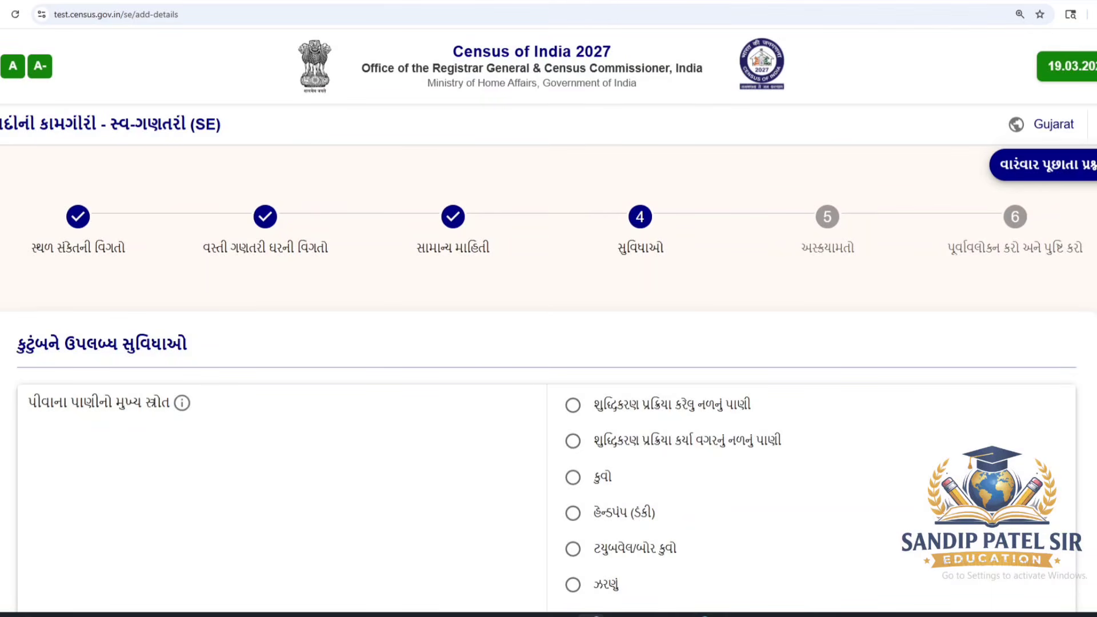
scroll(143, 420, "down", 2)
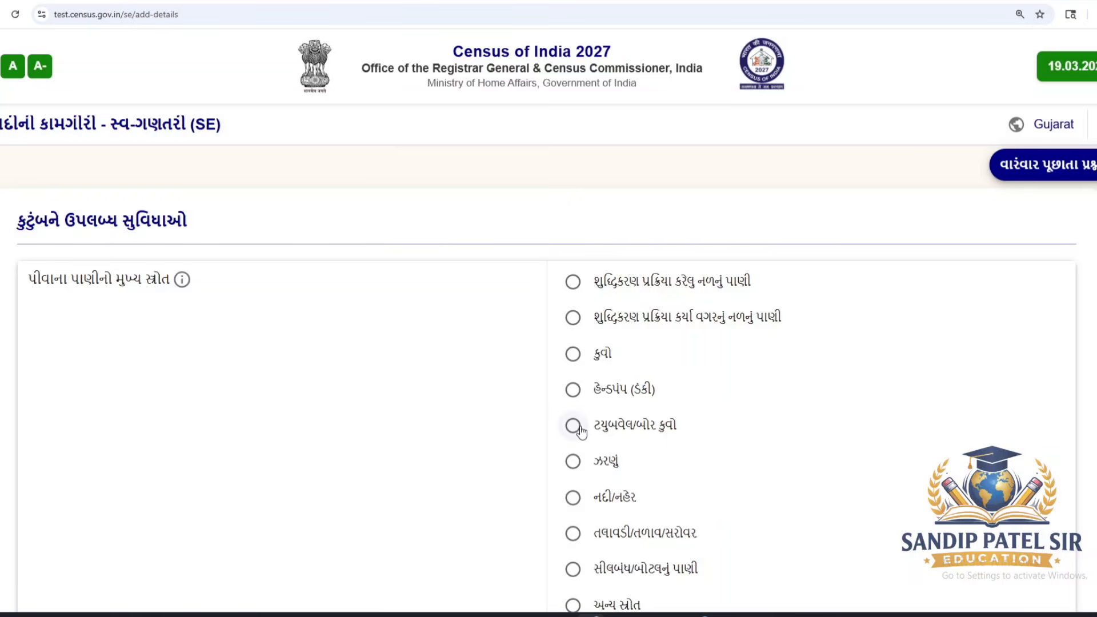
scroll(579, 429, "down", 1)
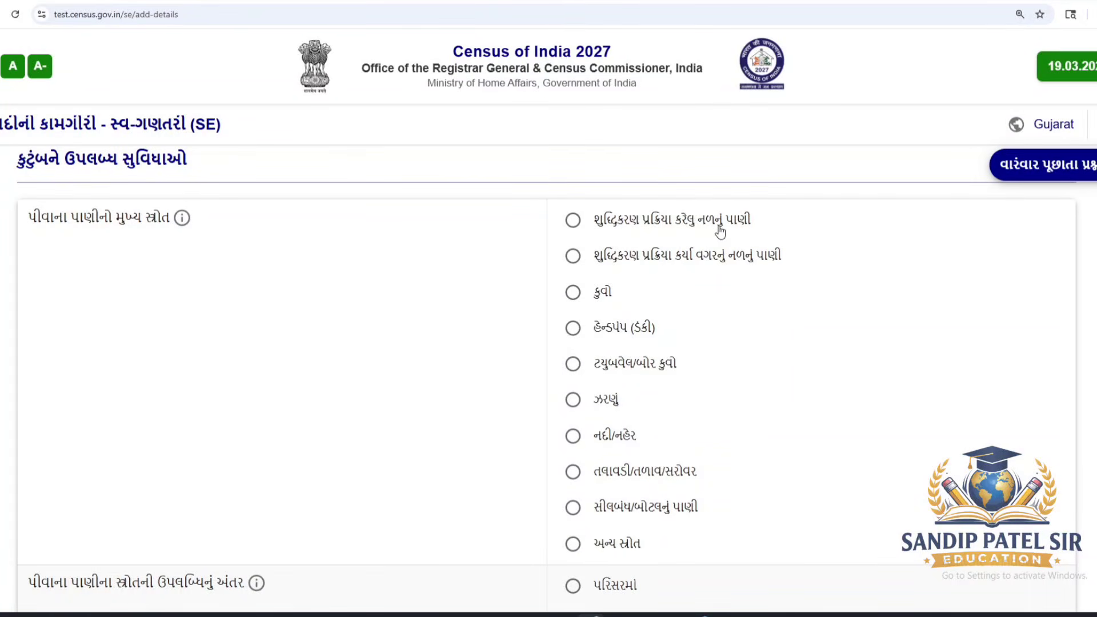
left_click(574, 257)
- Mark drinking water within premises (પરિસરમાં) and electricity (વીજળી) as the lighting source
mouse_move(182, 219)
scroll(299, 281, "down", 4)
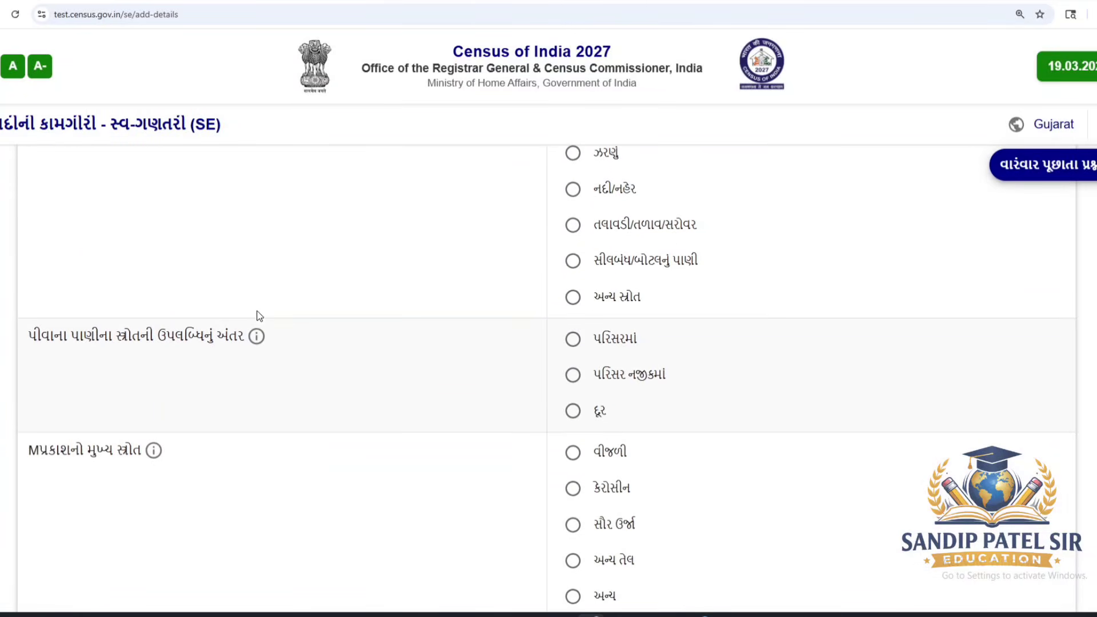
mouse_move(259, 337)
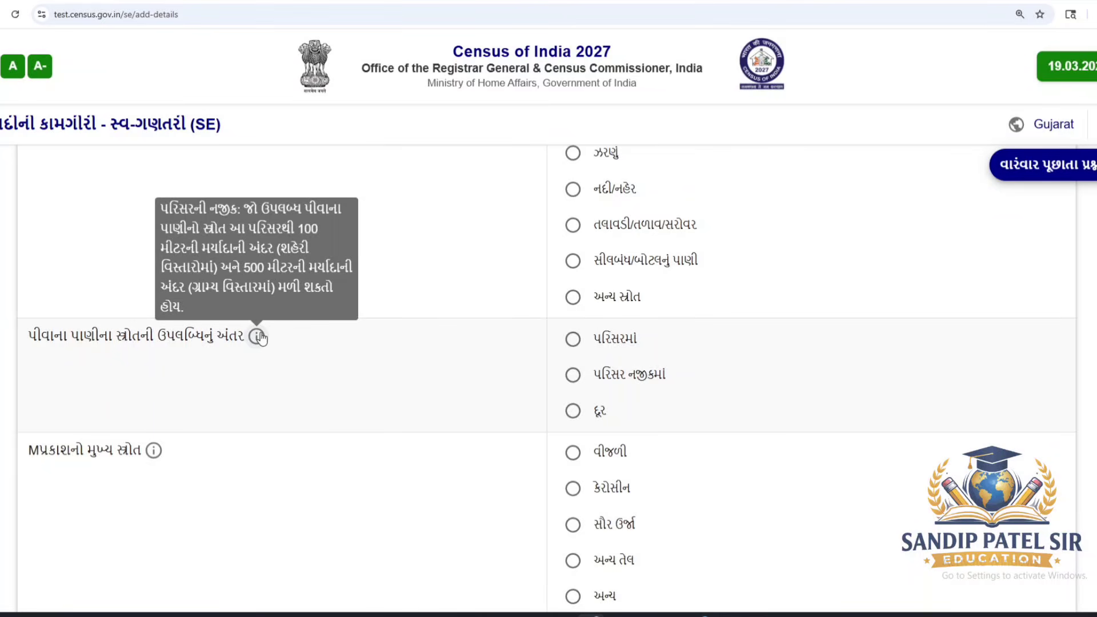
left_click(574, 340)
scroll(482, 369, "down", 2)
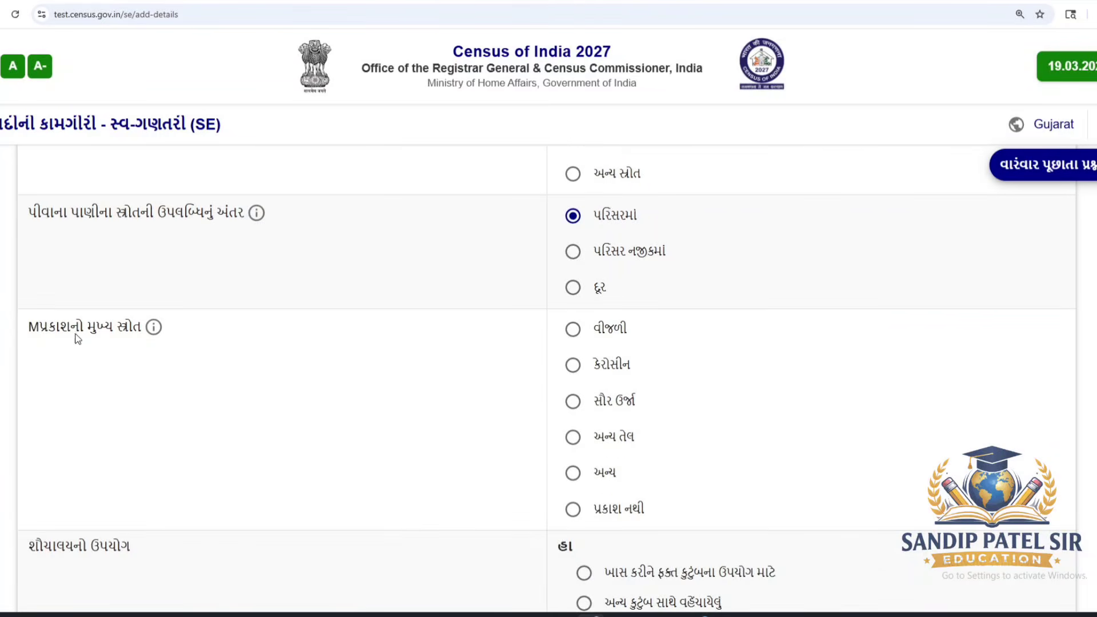
mouse_move(152, 331)
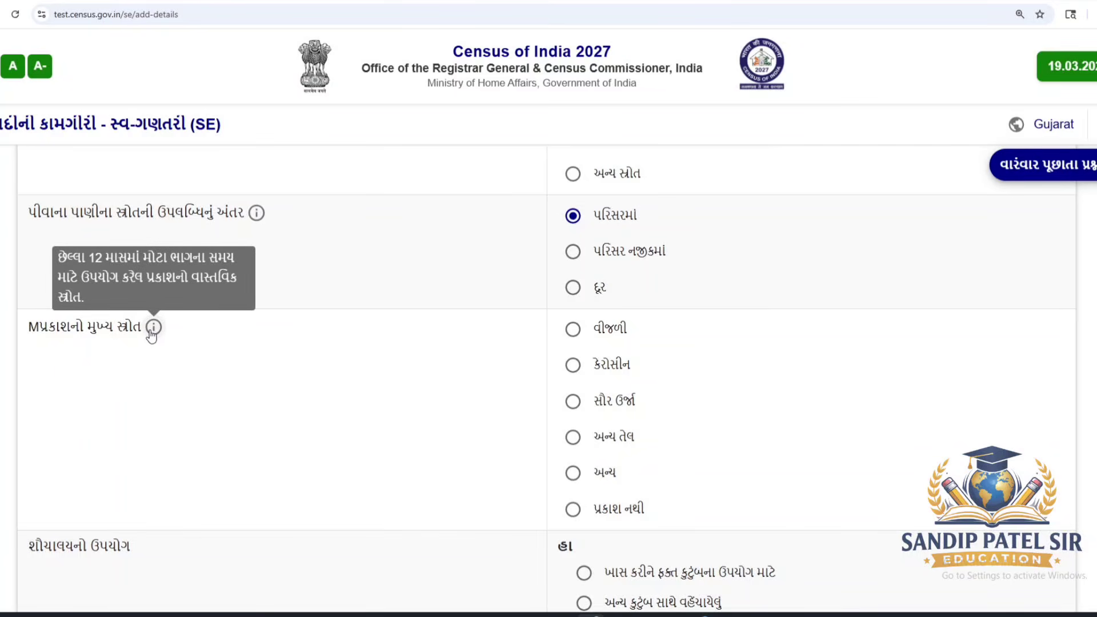
left_click(570, 329)
scroll(482, 370, "down", 1)
scroll(462, 373, "down", 2)
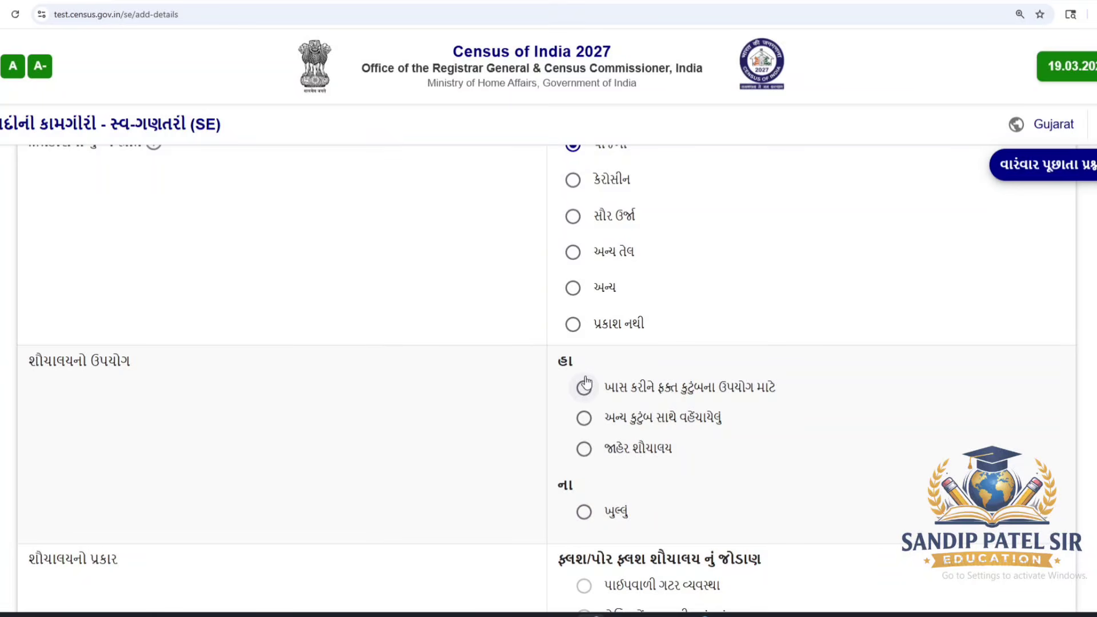
- Record that the toilet is used only by this household
left_click(584, 387)
scroll(373, 400, "down", 1)
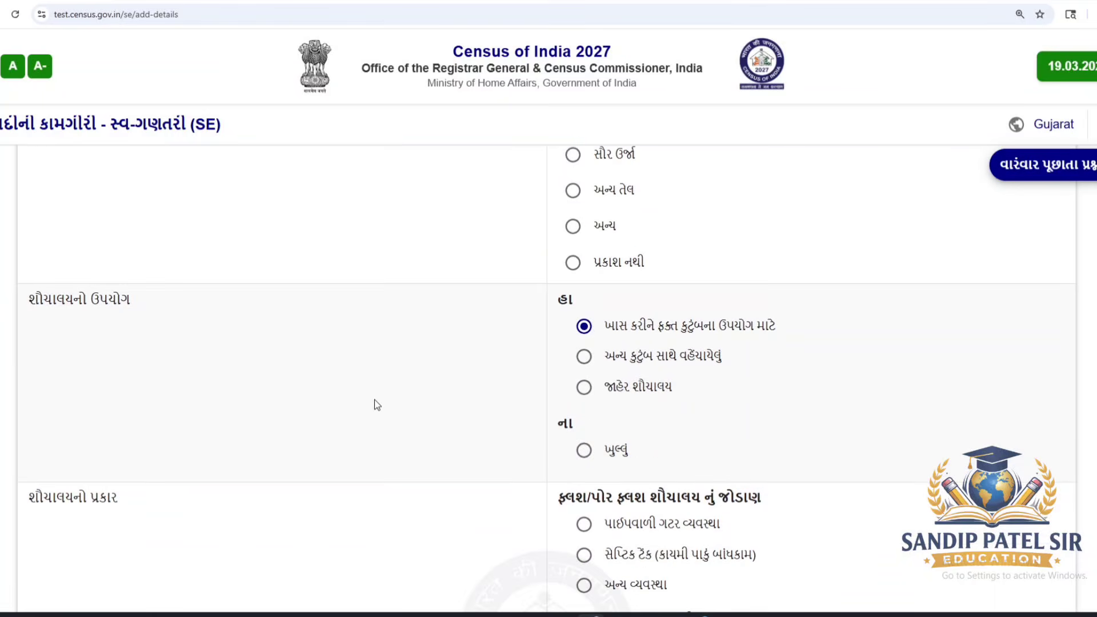
scroll(375, 399, "down", 2)
scroll(190, 386, "down", 2)
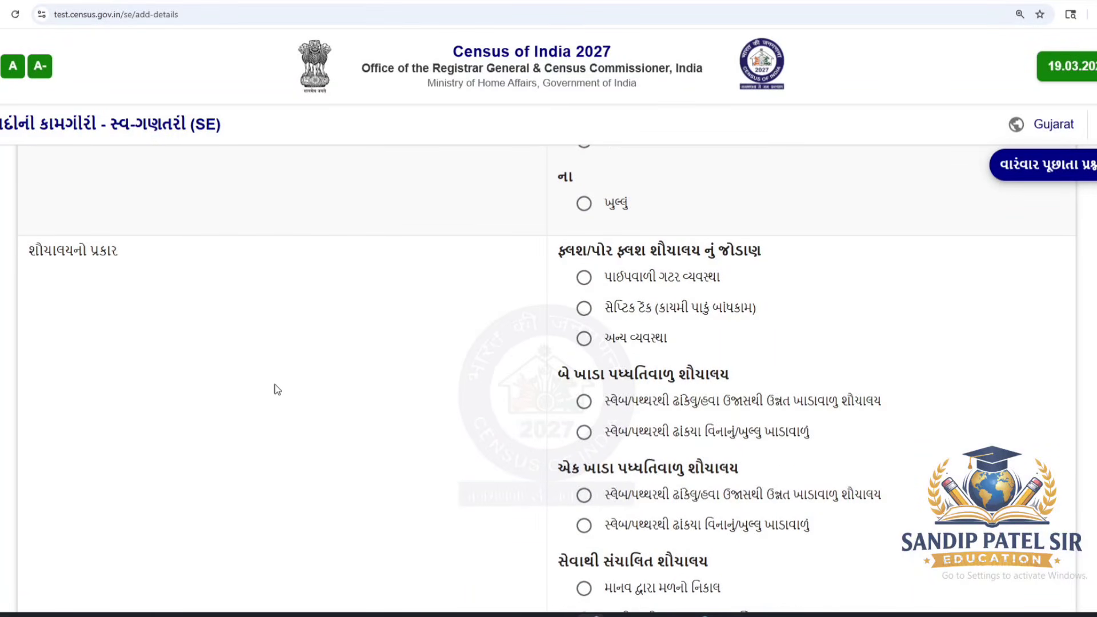
scroll(293, 371, "down", 1)
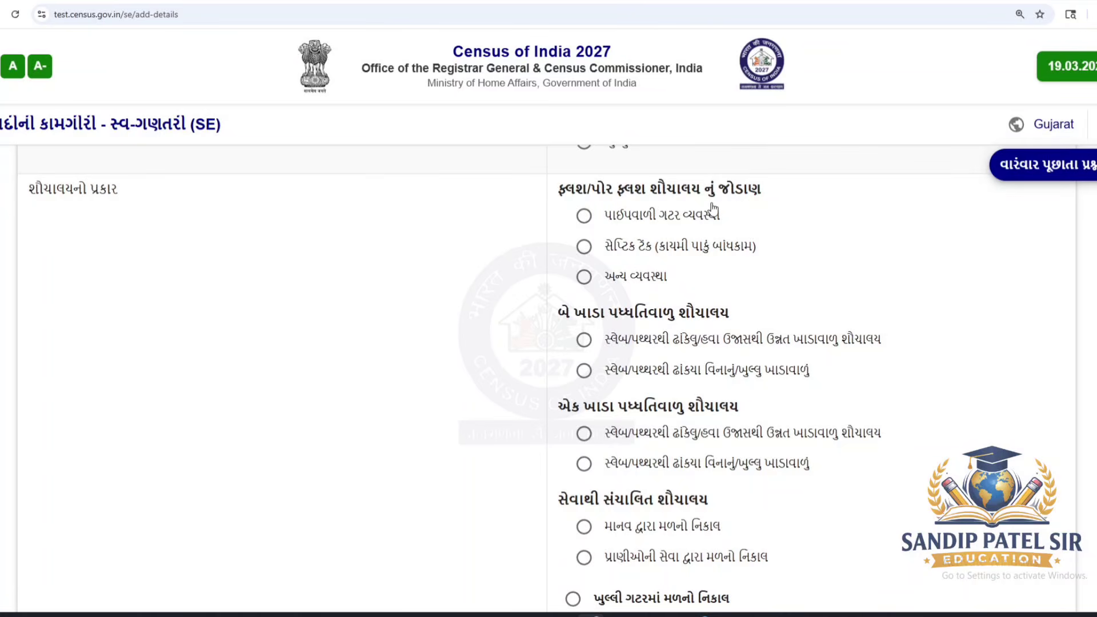
- Try piped sewer, two-pit and single-pit latrine toilet types, ending on night soil removed by humans
left_click(584, 217)
left_click(585, 341)
scroll(587, 343, "down", 1)
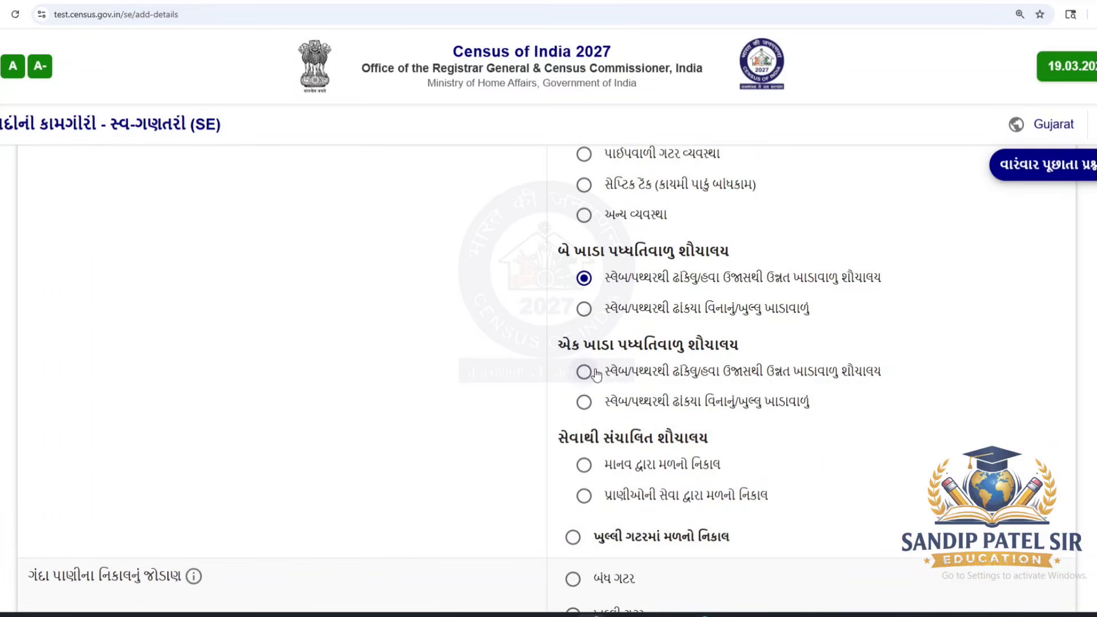
left_click(594, 373)
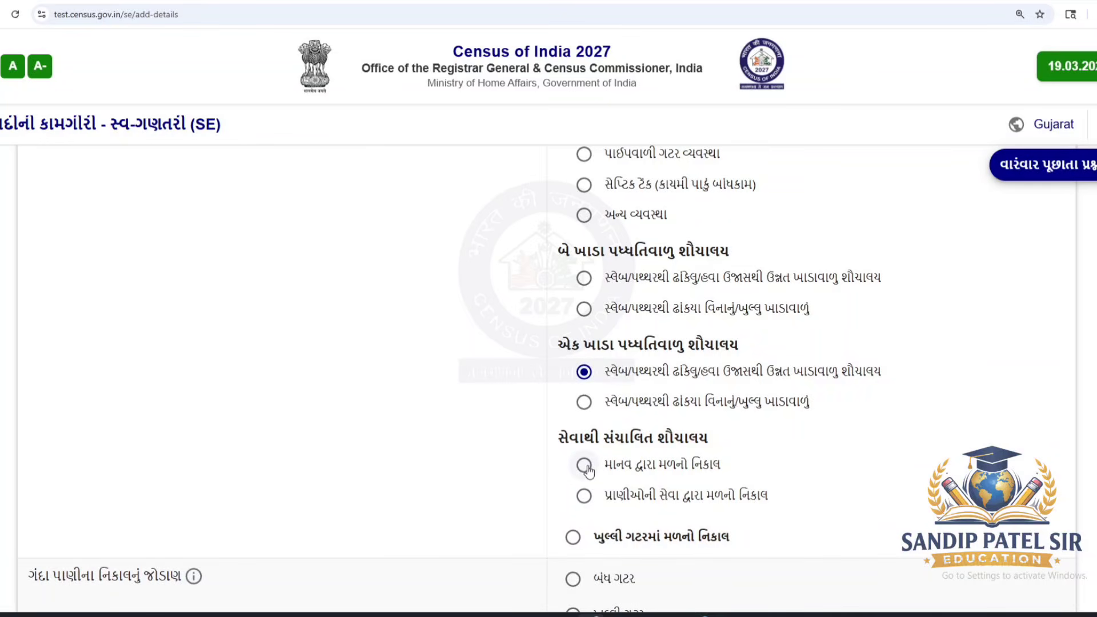
left_click(585, 466)
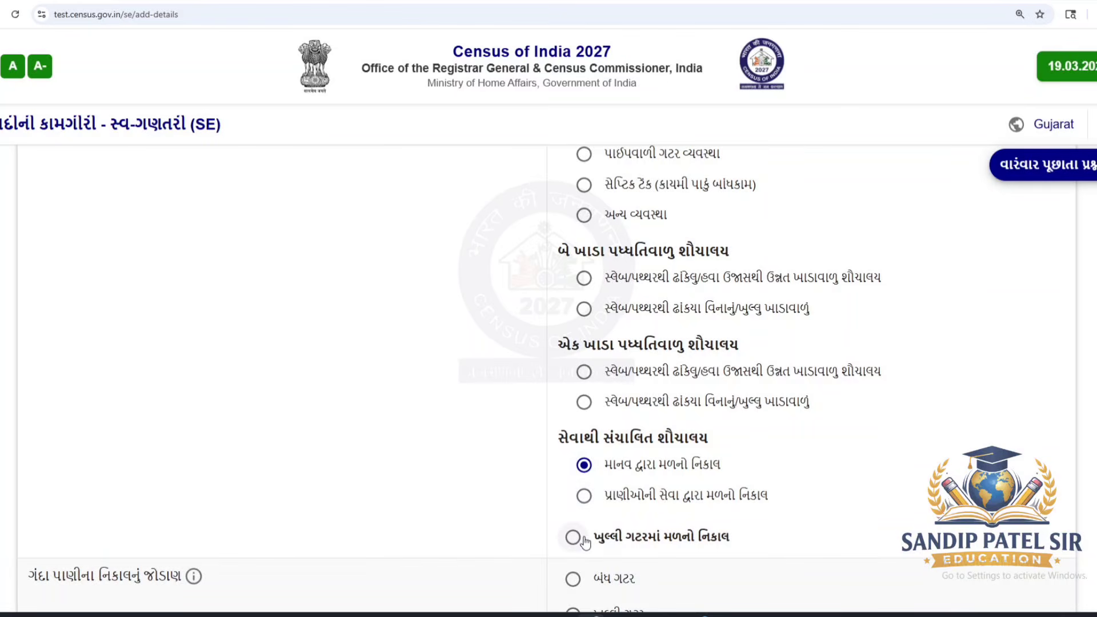
scroll(580, 540, "down", 1)
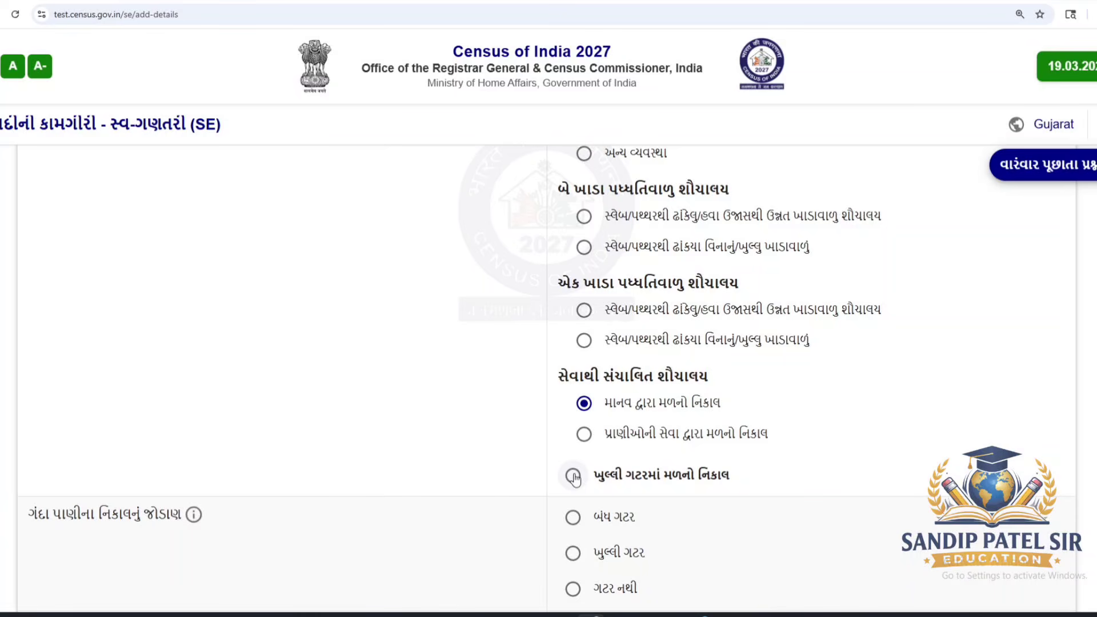
- Record the household's waste water as going to a closed drain (બંધ ગટર)
left_click(573, 476)
scroll(411, 461, "down", 2)
mouse_move(194, 392)
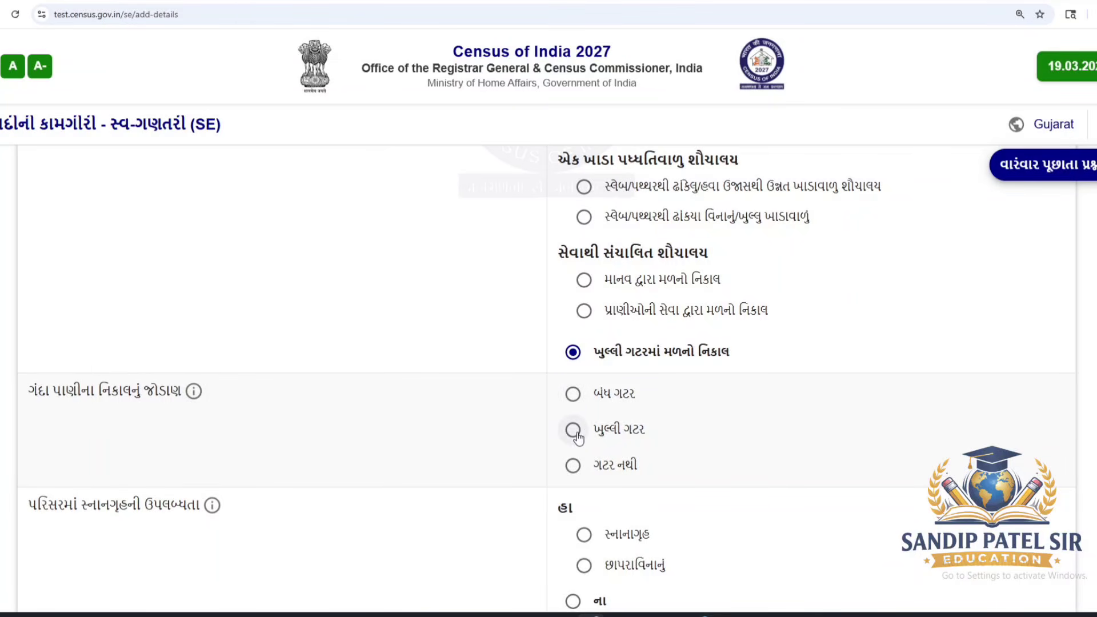
left_click(573, 393)
- Cycle through the toilet types again, leaving night soil removed by humans (માનવ દ્વારા મળનો નિકાલ) selected
scroll(588, 323, "up", 6)
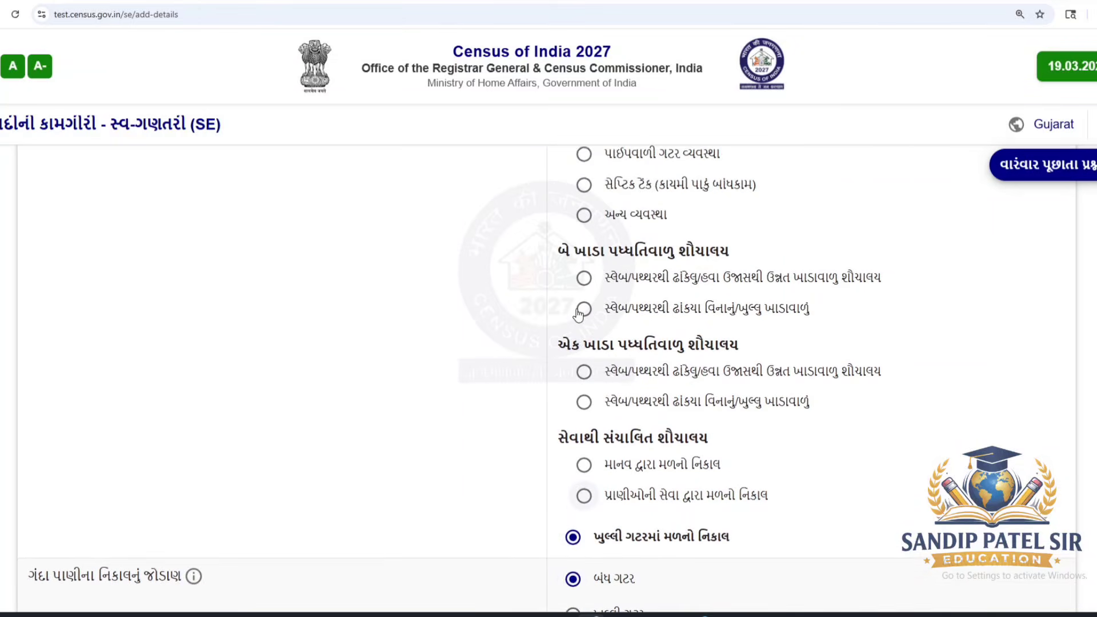
scroll(580, 292, "down", 1)
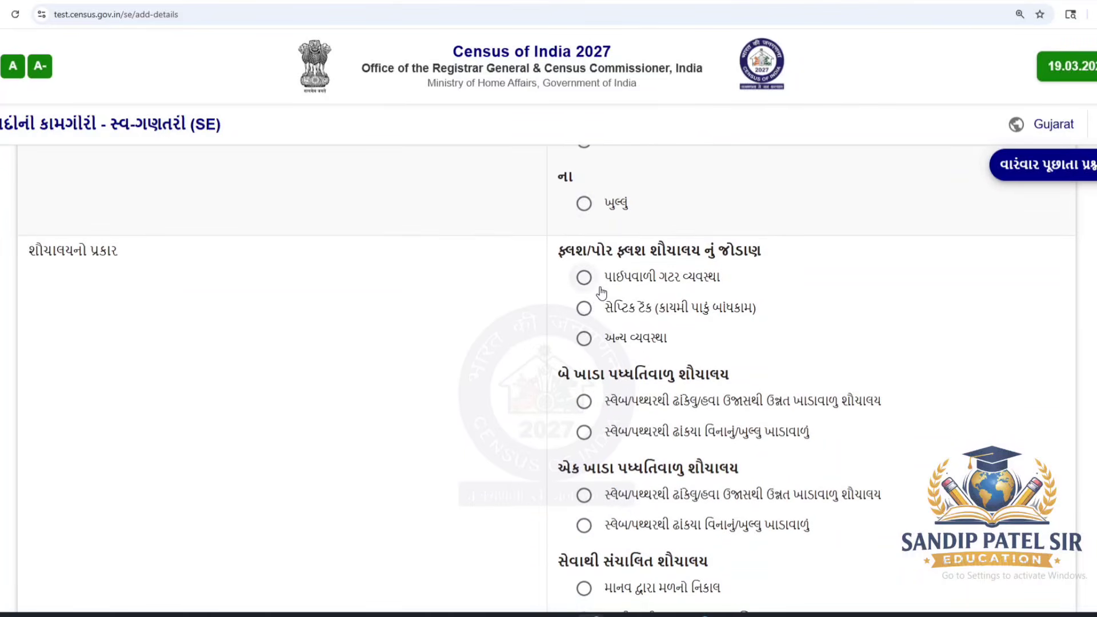
left_click(595, 278)
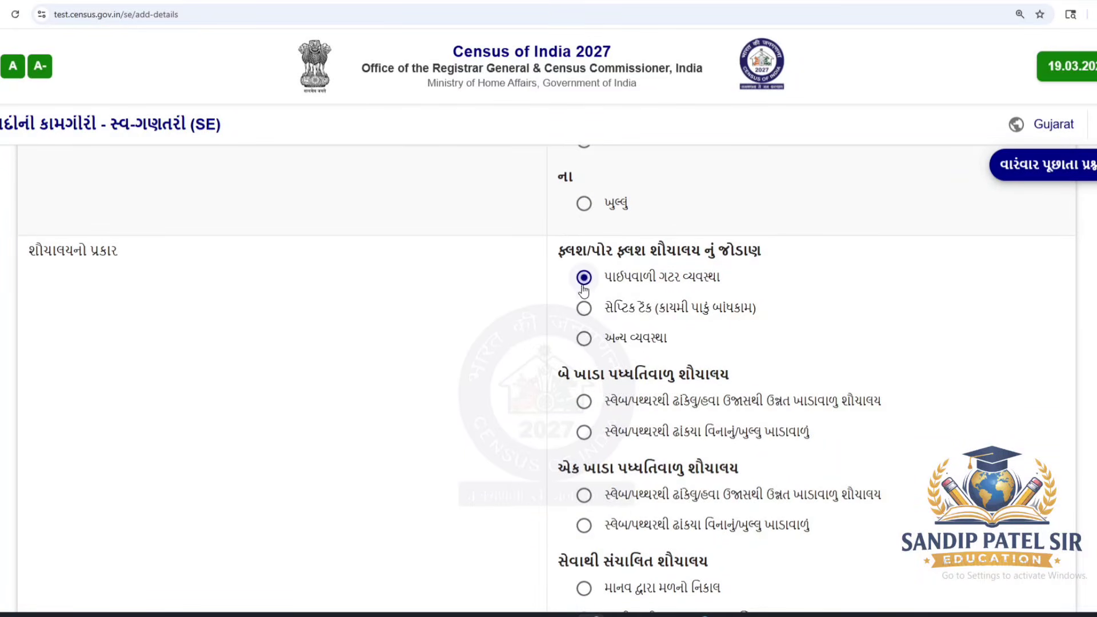
left_click(586, 403)
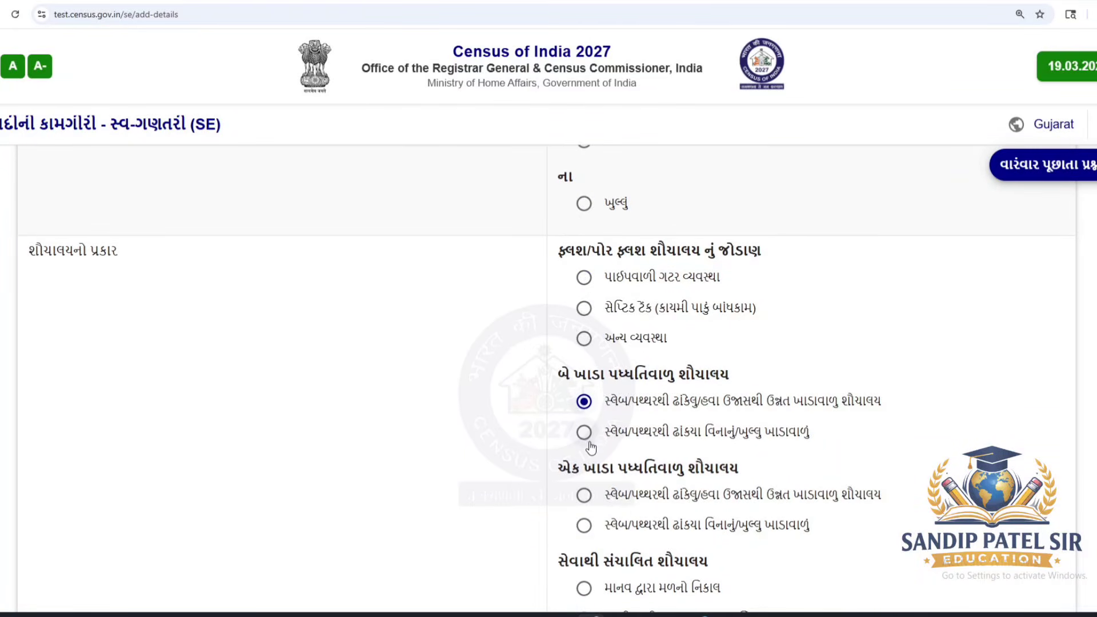
left_click(585, 495)
scroll(588, 491, "down", 2)
left_click(584, 464)
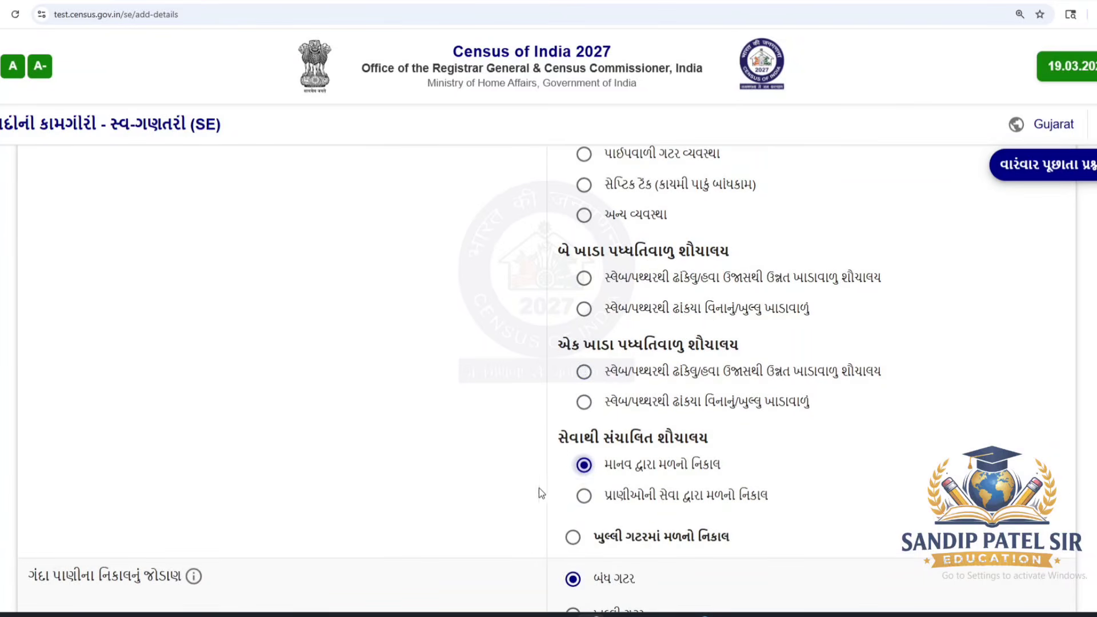
scroll(540, 488, "down", 4)
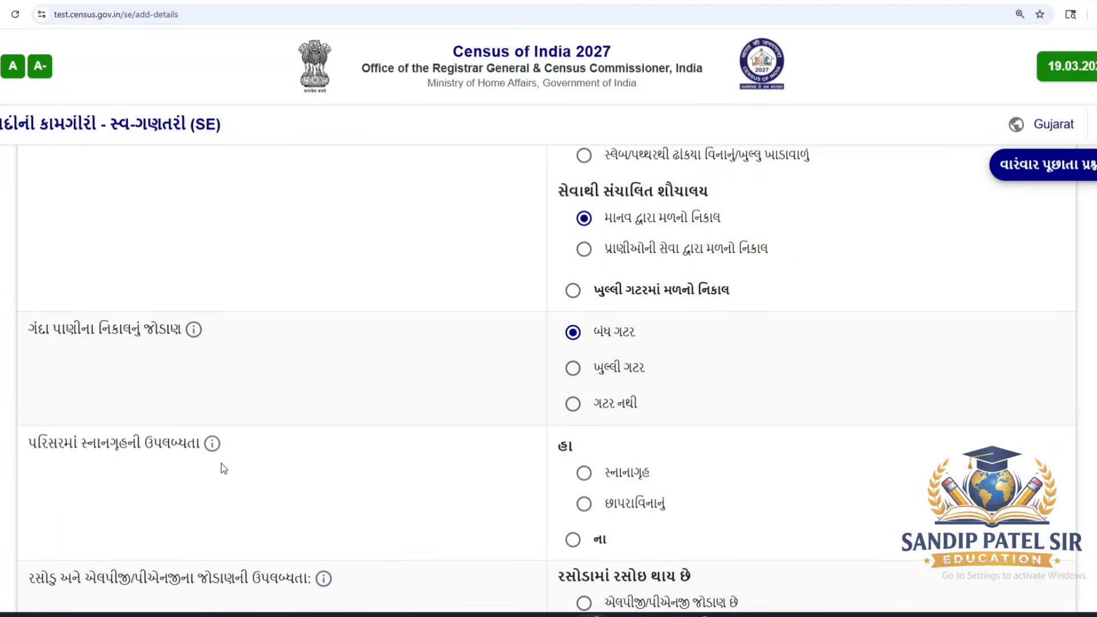
- Mark a bathroom (સ્નાનાગૃહ) as available within the premises
mouse_move(212, 450)
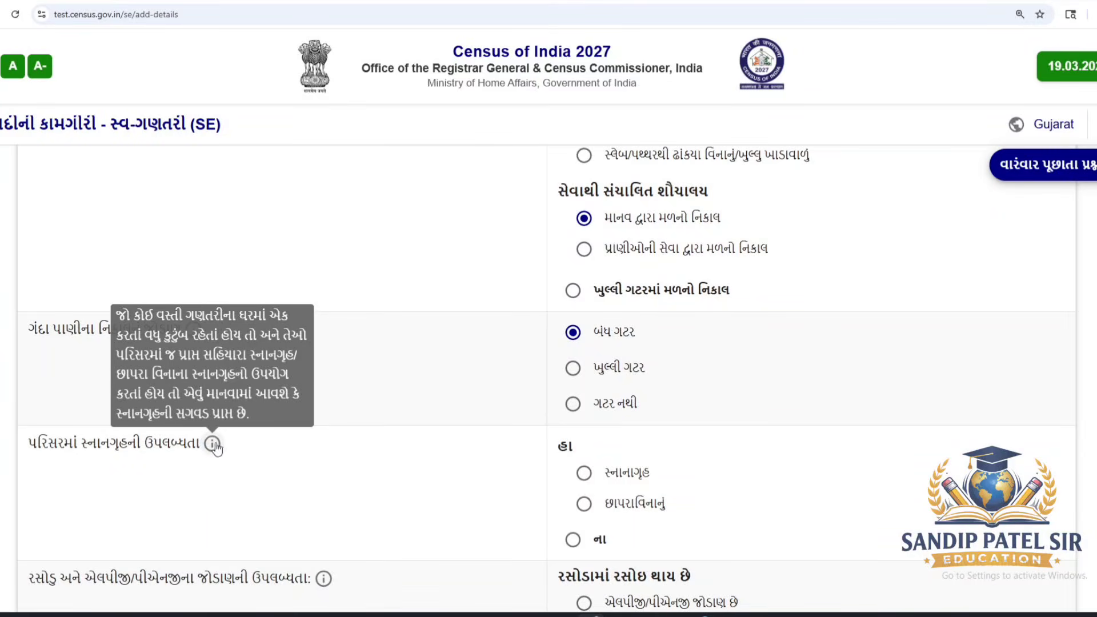
left_click(584, 473)
scroll(517, 478, "down", 2)
scroll(246, 479, "down", 2)
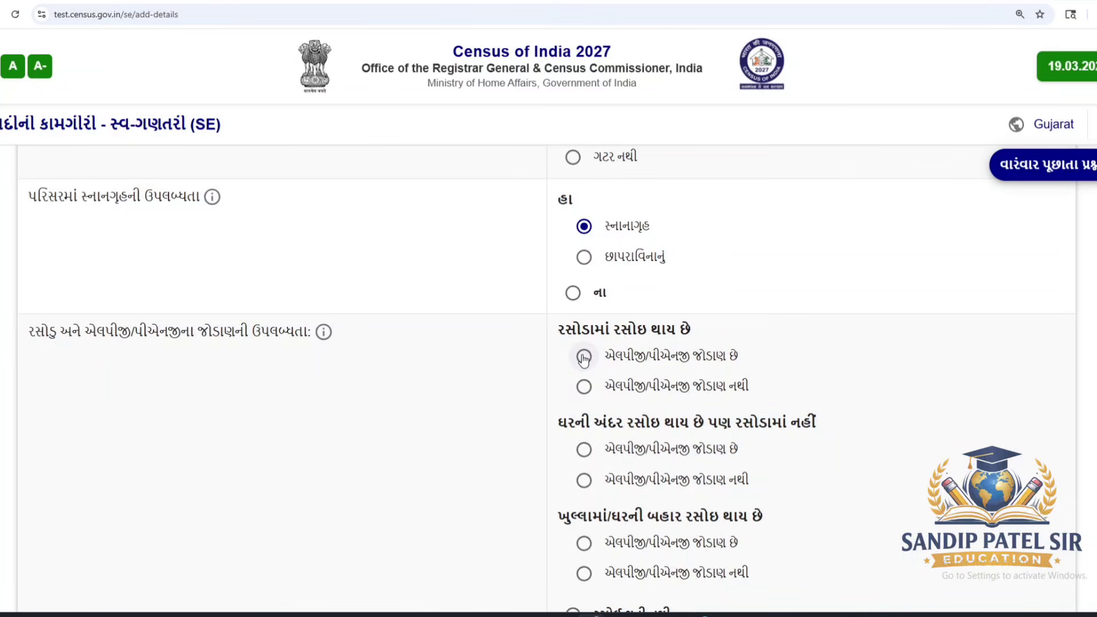
- Record outdoor cooking with an LPG connection, after trying the kitchen and indoor options
left_click(584, 357)
left_click(584, 450)
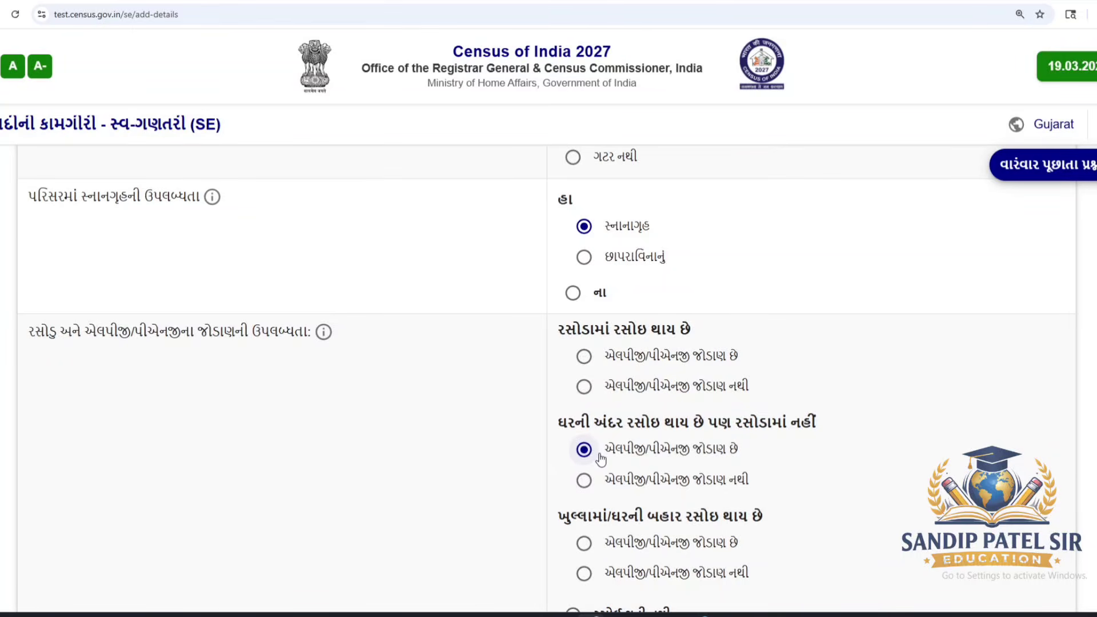
scroll(586, 452, "down", 2)
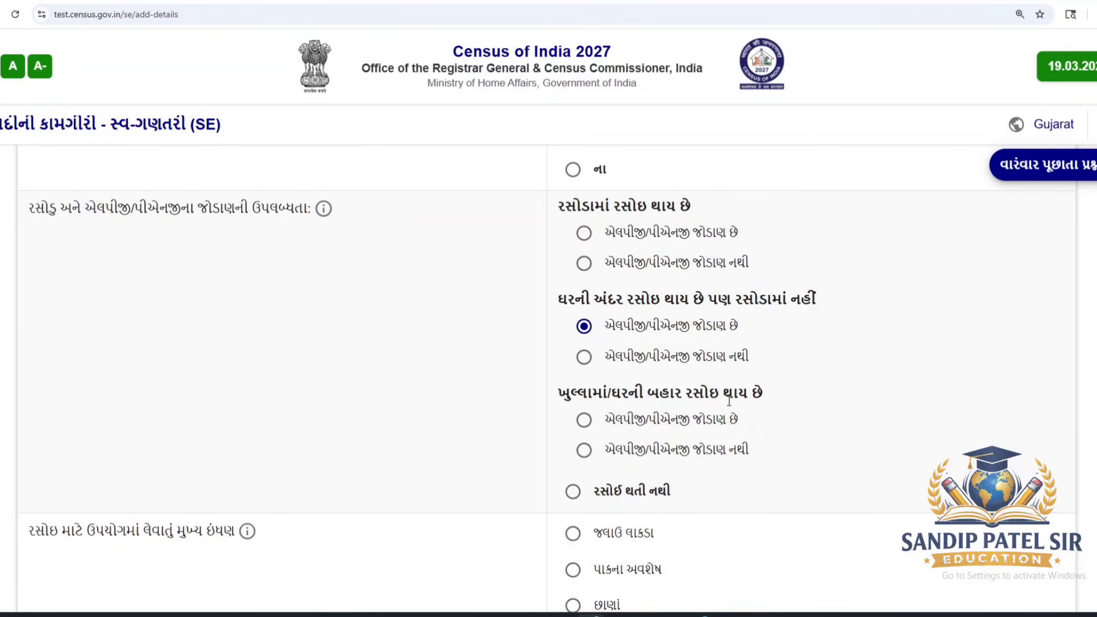
left_click(584, 421)
scroll(481, 416, "down", 3)
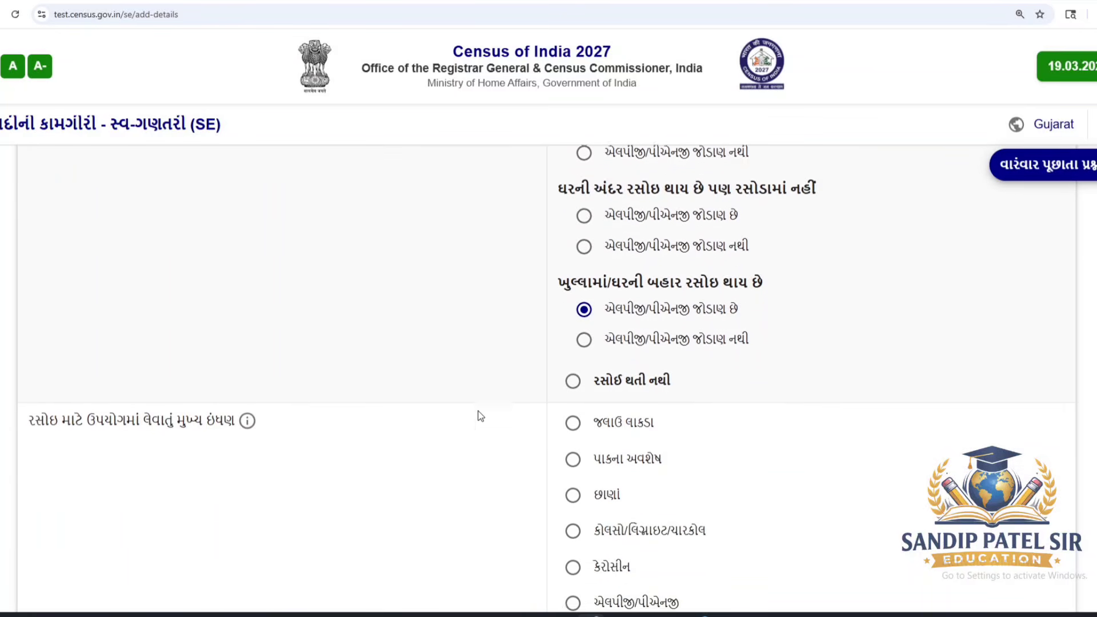
scroll(457, 403, "down", 2)
- Set LPG/PNG as the main cooking fuel, then save the facilities answers and confirm with હા
mouse_move(255, 233)
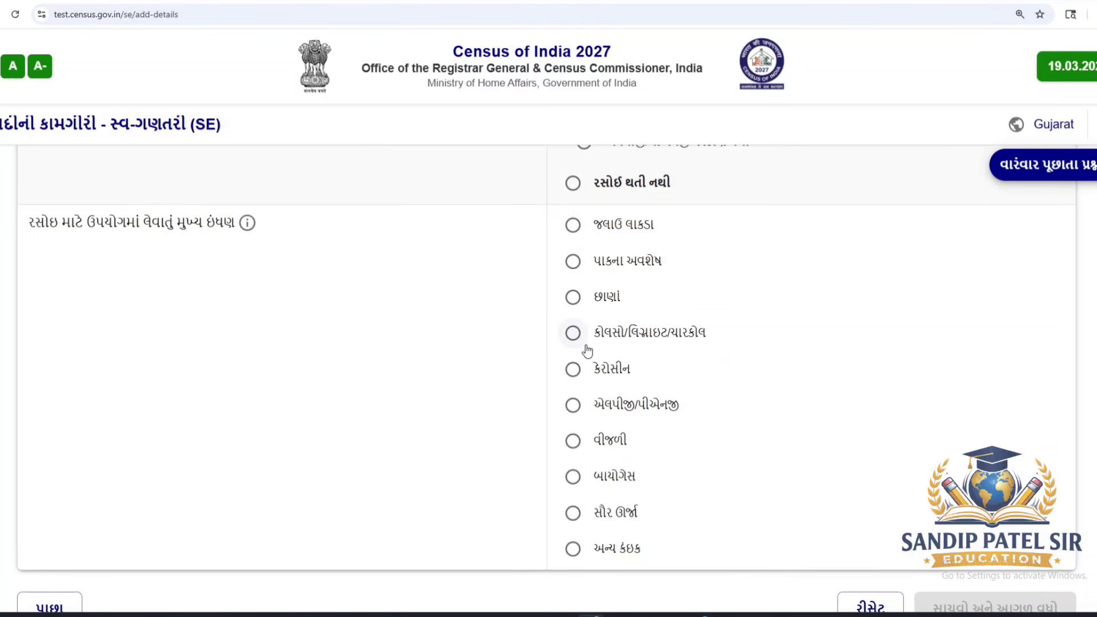
left_click(571, 406)
scroll(514, 388, "down", 2)
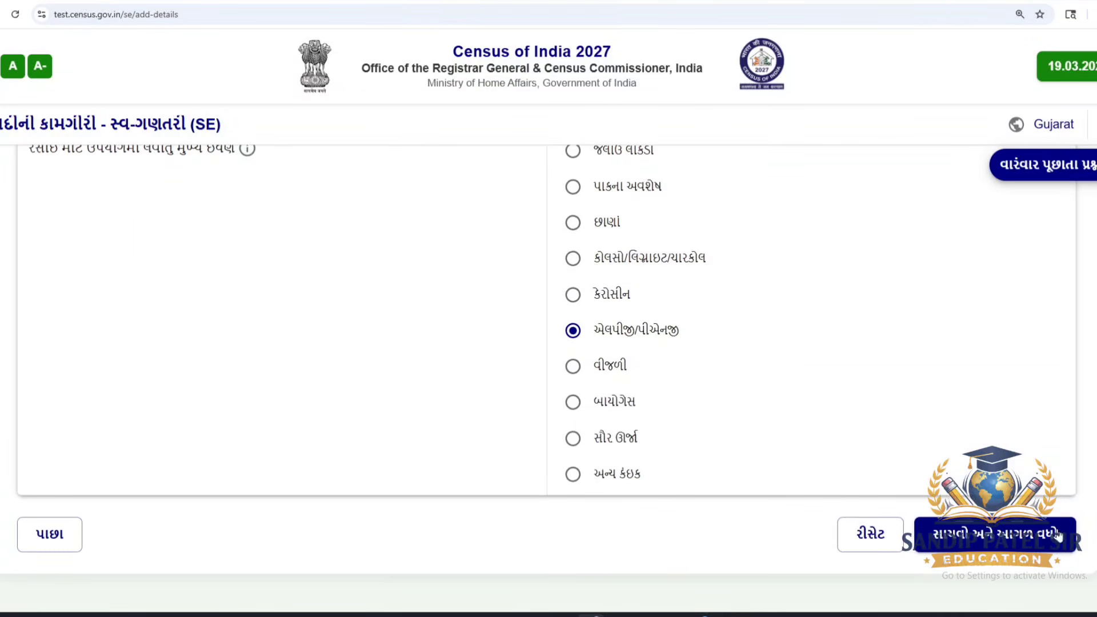
left_click(1017, 537)
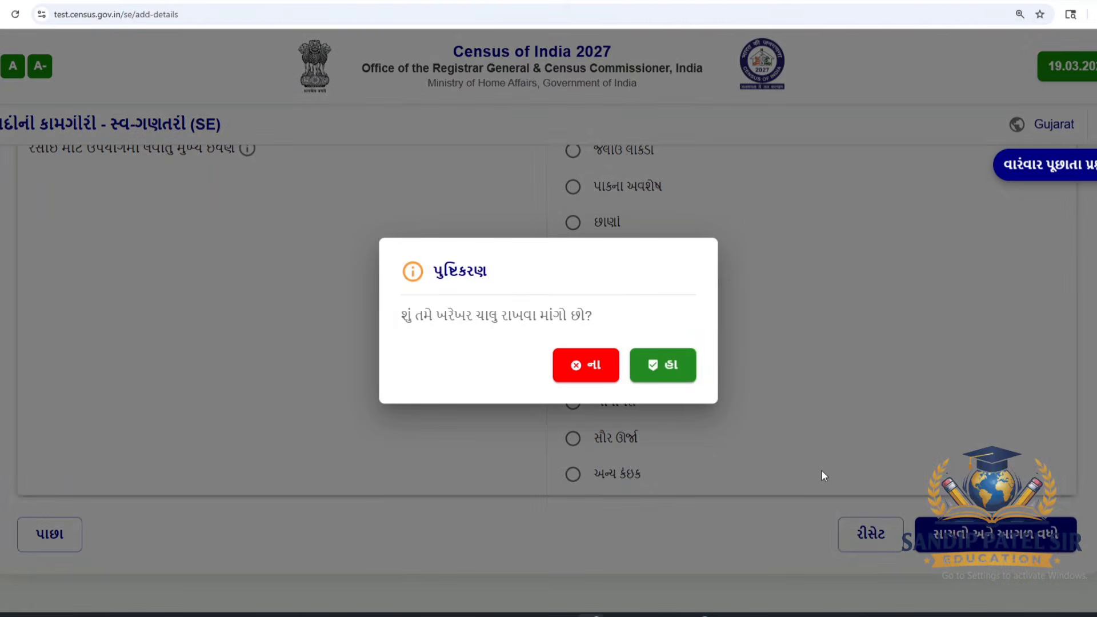
left_click(674, 365)
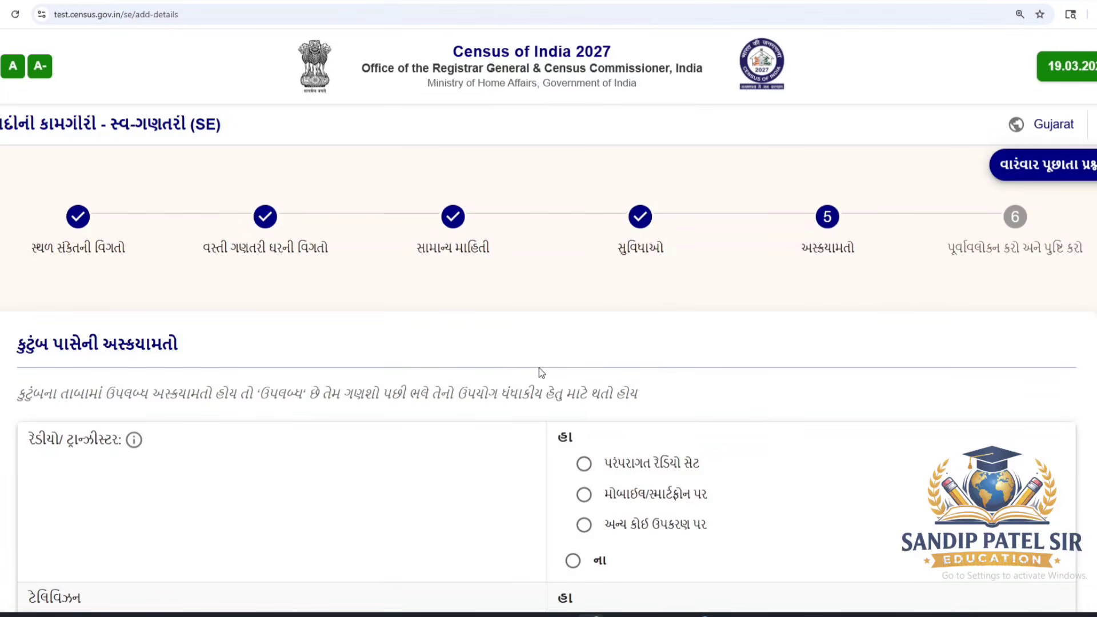
- Record radio on mobile/smartphone and a cable connection for the television
scroll(493, 359, "down", 1)
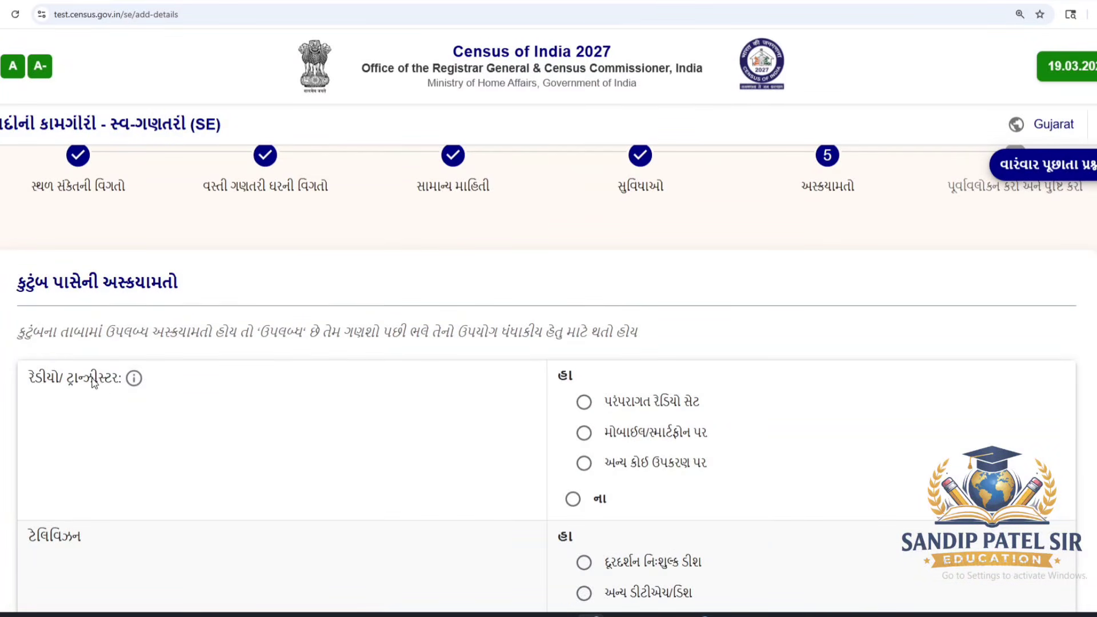
mouse_move(134, 380)
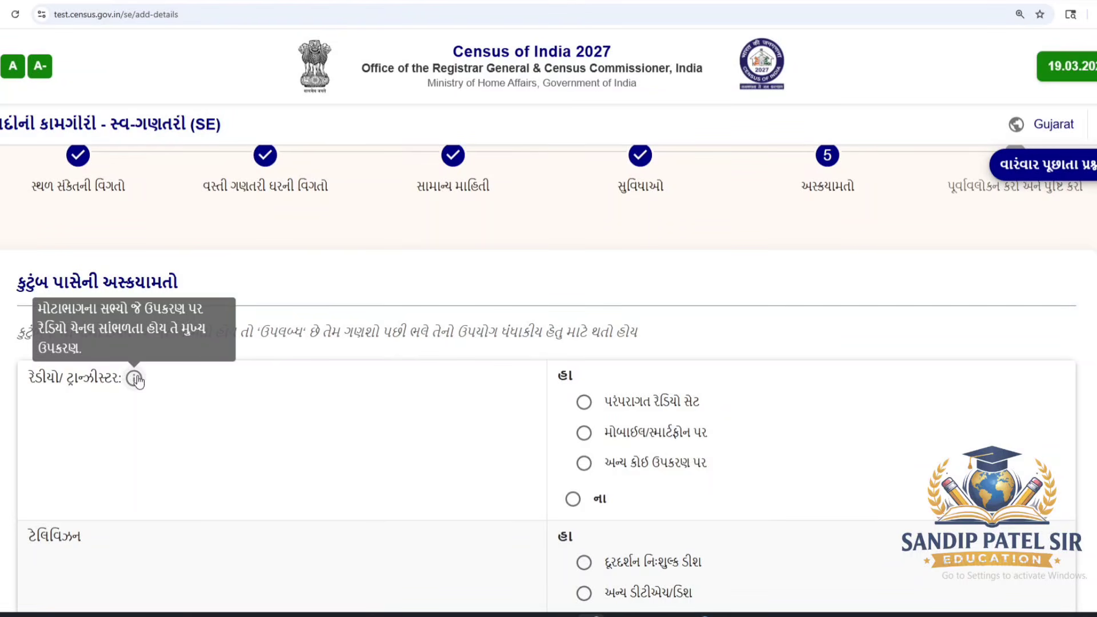
left_click(584, 433)
scroll(509, 416, "down", 3)
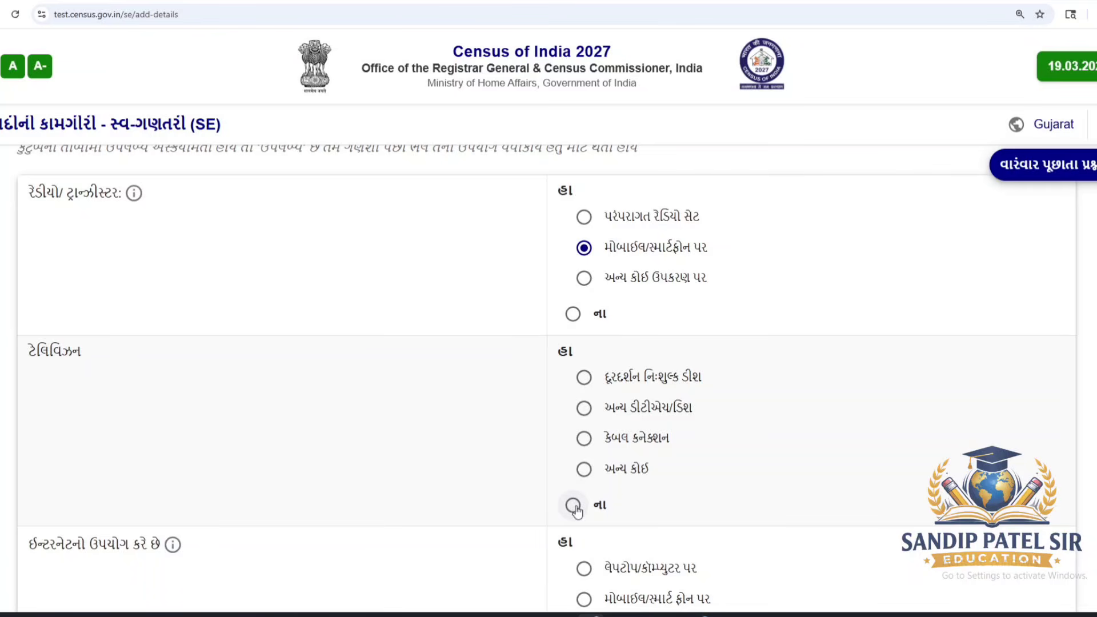
left_click(589, 441)
scroll(434, 437, "down", 3)
- Record internet use on mobile/smartphone, no laptop/computer (ના), and a smartphone as the phone
mouse_move(173, 364)
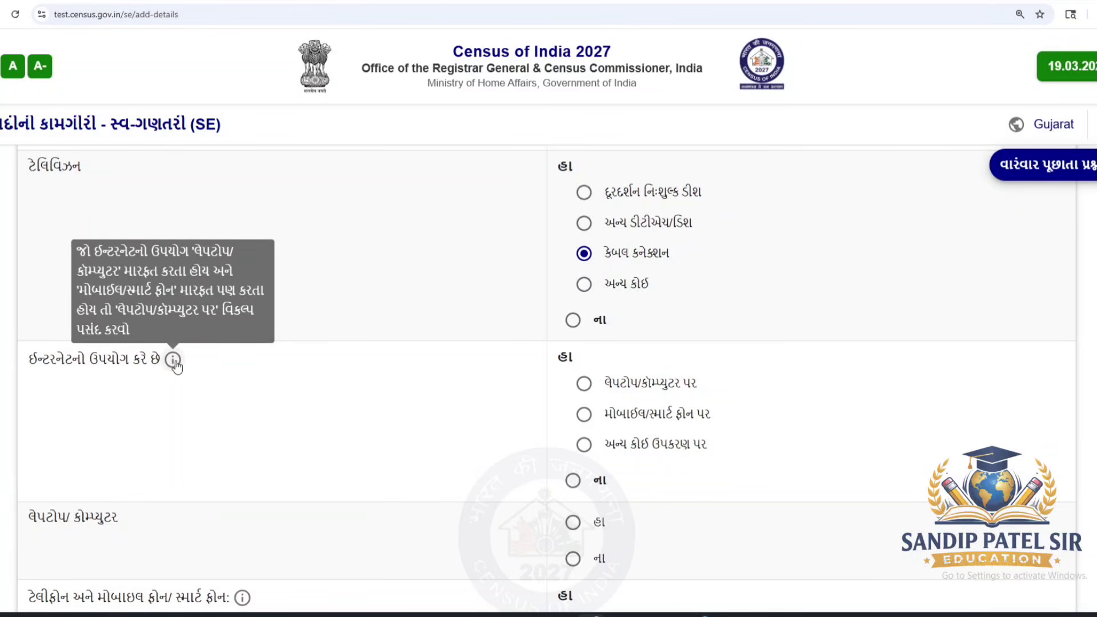
left_click(584, 414)
scroll(430, 438, "down", 2)
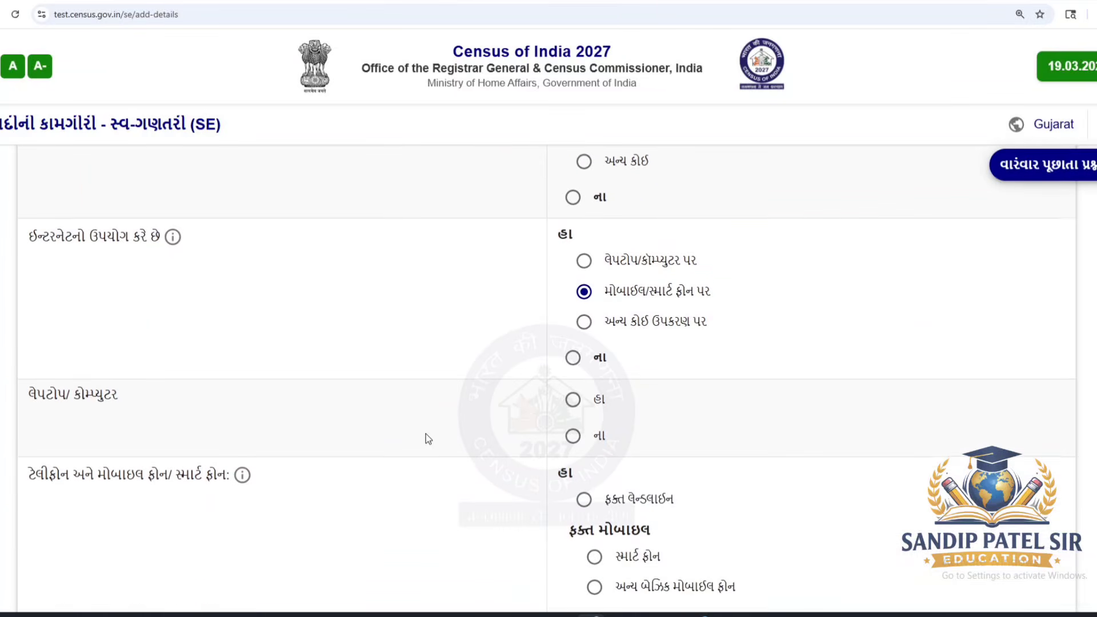
left_click(572, 437)
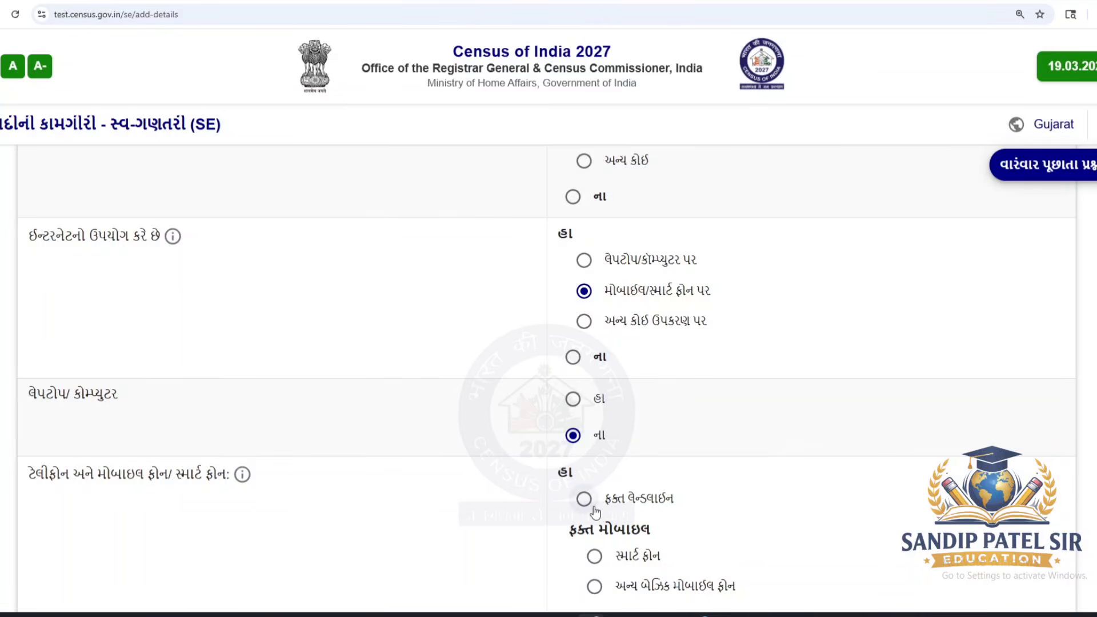
scroll(560, 502, "down", 1)
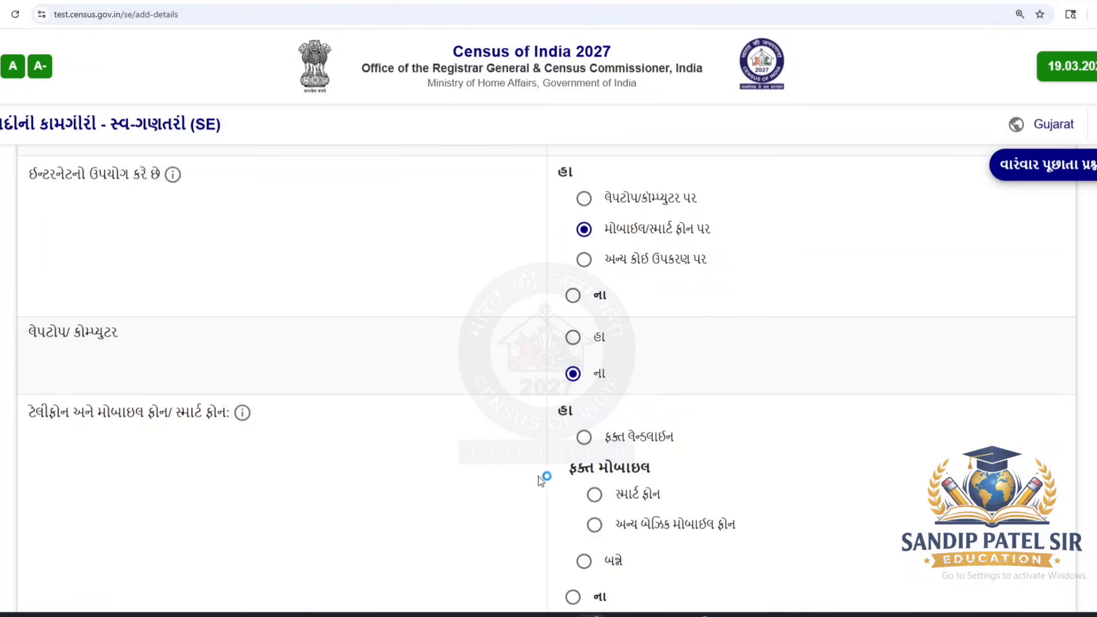
left_click(594, 494)
scroll(468, 500, "down", 3)
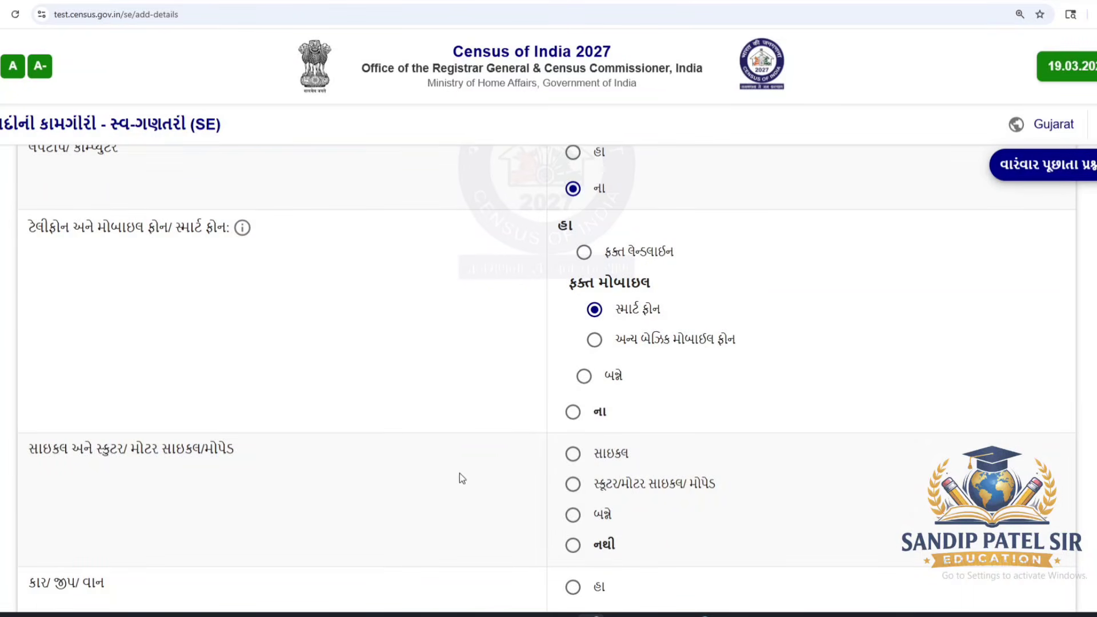
- Record owning a scooter/motorcycle/moped and no car, jeep or van
left_click(575, 486)
scroll(483, 496, "down", 2)
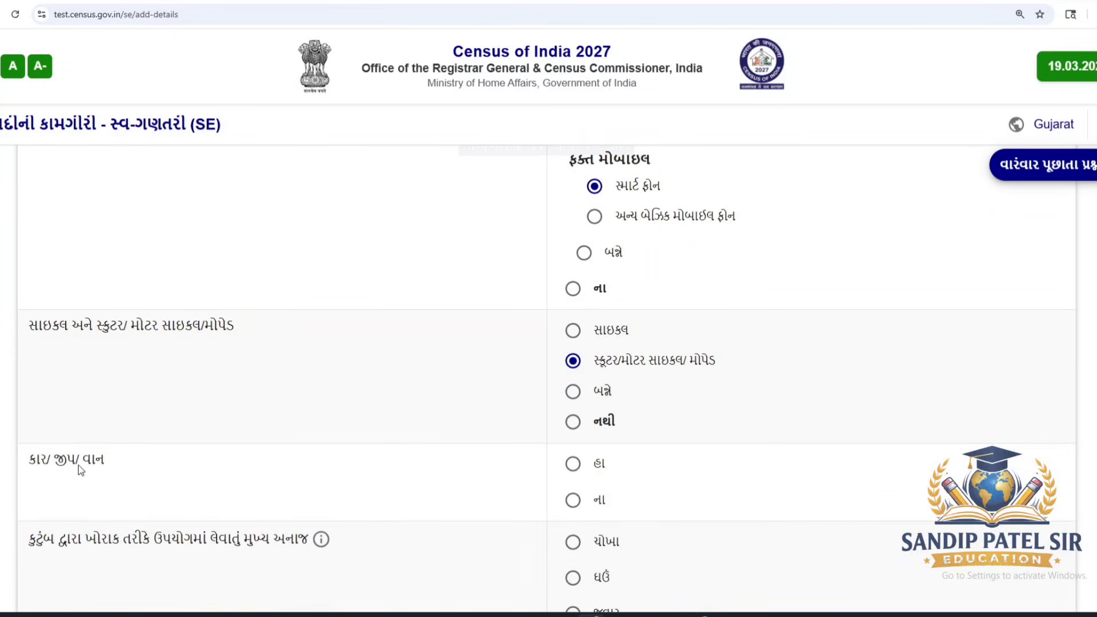
left_click(573, 500)
scroll(499, 487, "down", 1)
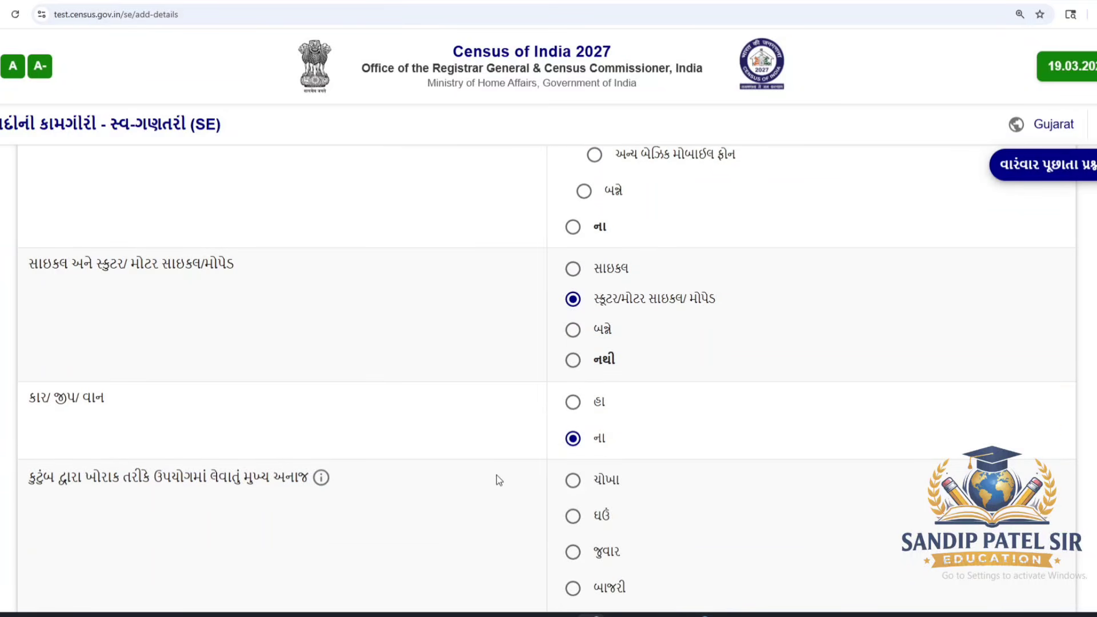
scroll(496, 480, "down", 2)
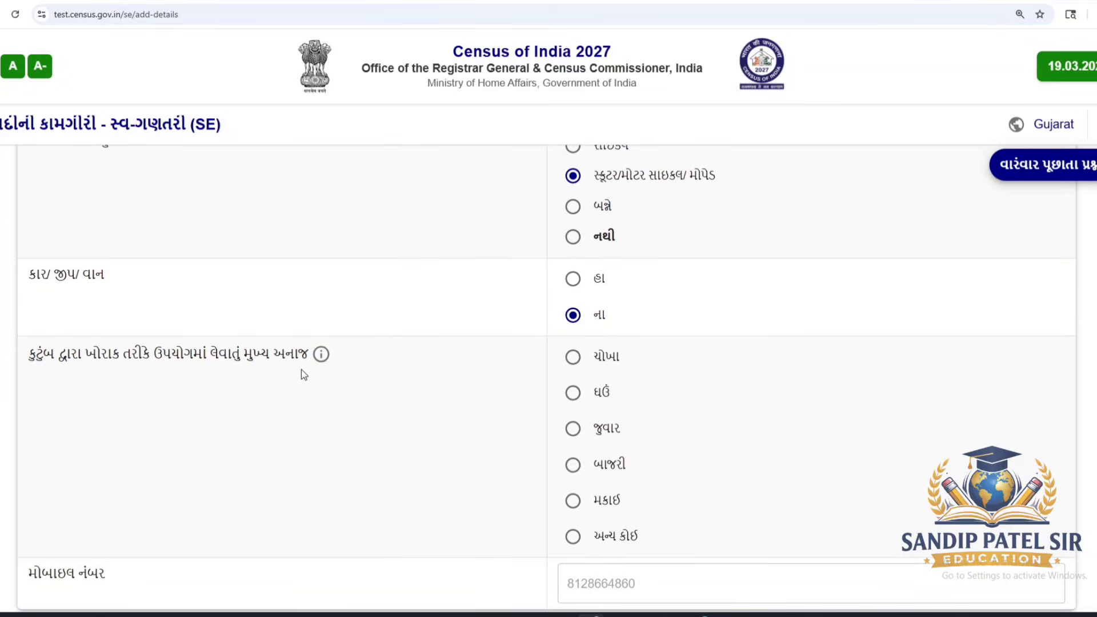
- Choose wheat (ઘઉં) as the main staple grain and save the asset answers
mouse_move(322, 356)
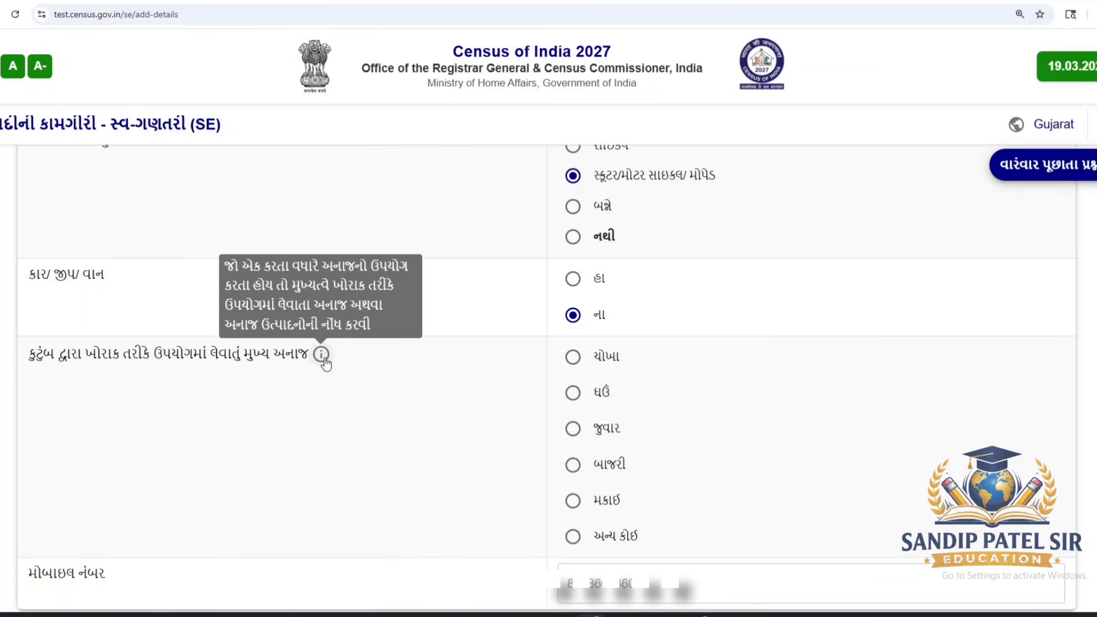
left_click(574, 393)
scroll(540, 430, "down", 2)
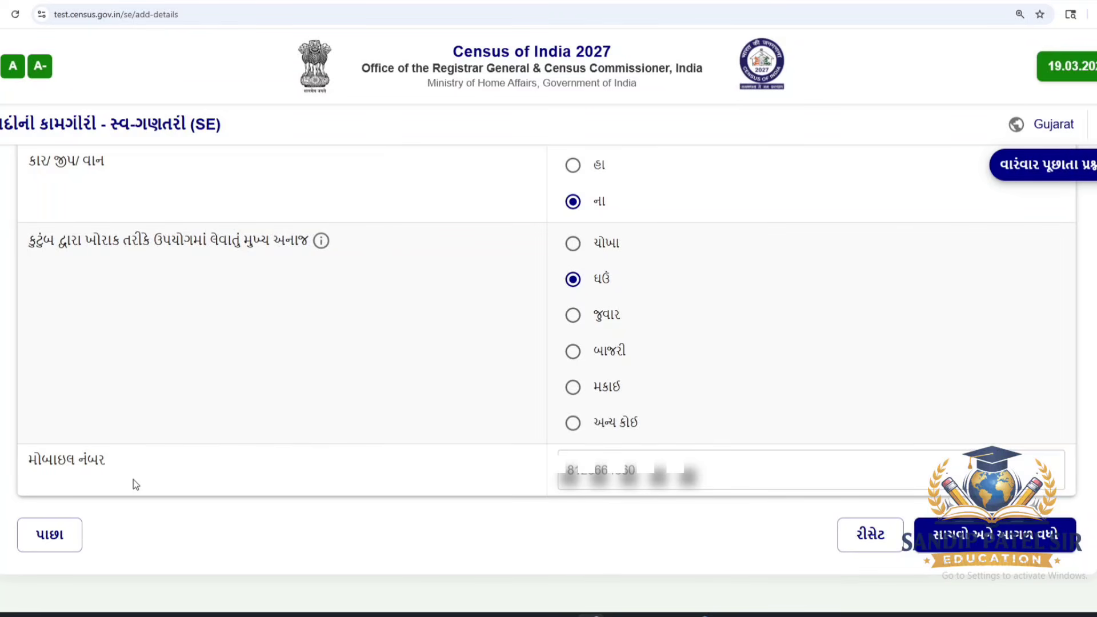
left_click(974, 546)
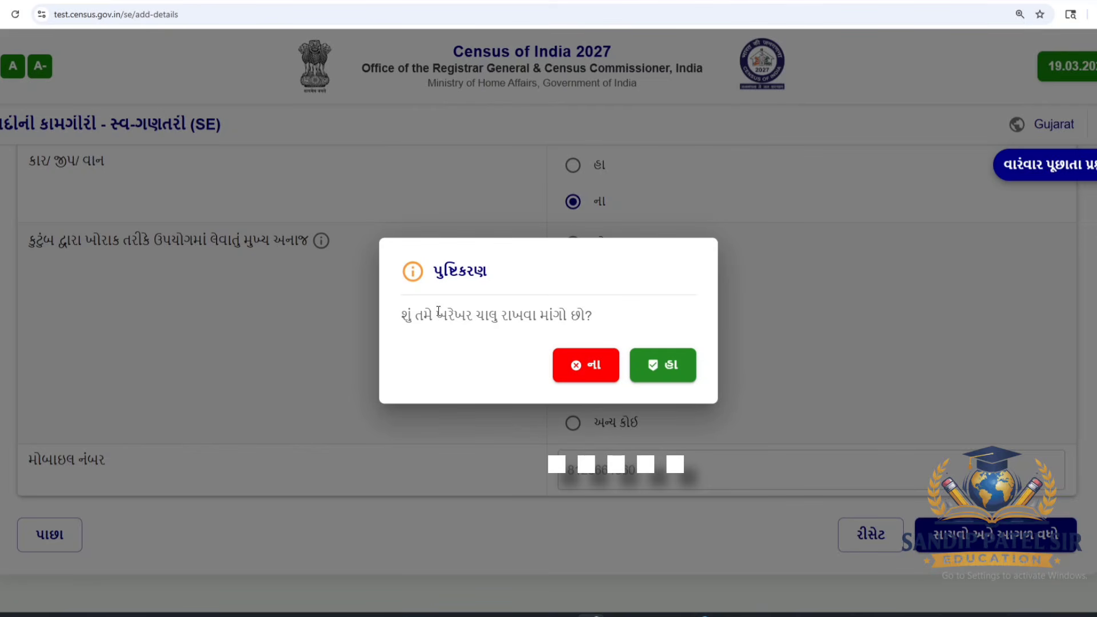
left_click(660, 366)
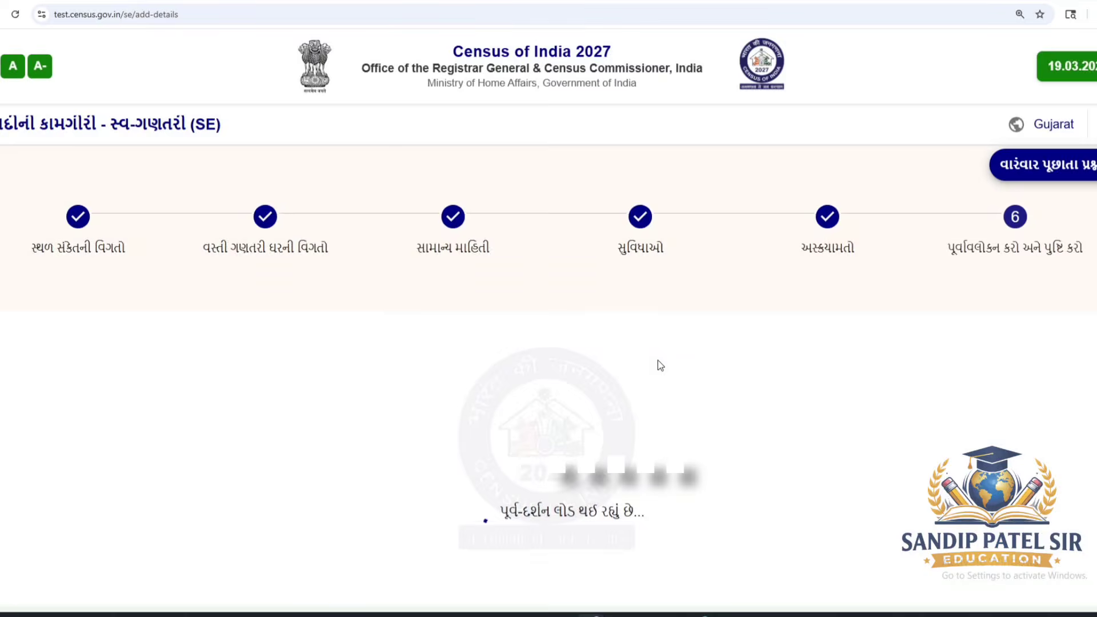
scroll(527, 360, "down", 6)
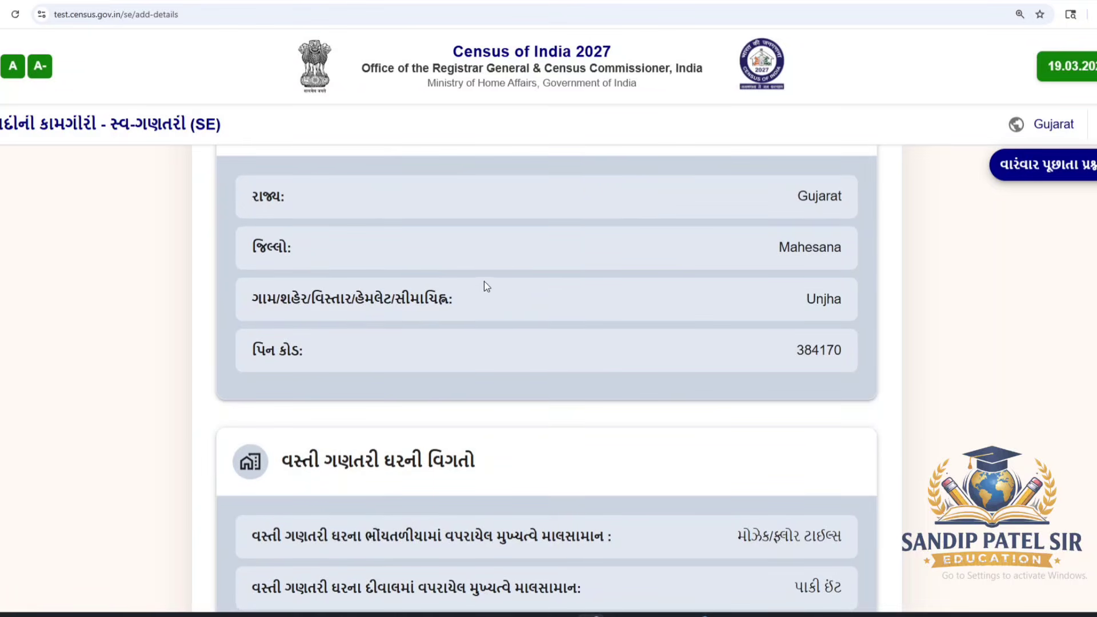
scroll(486, 283, "up", 1)
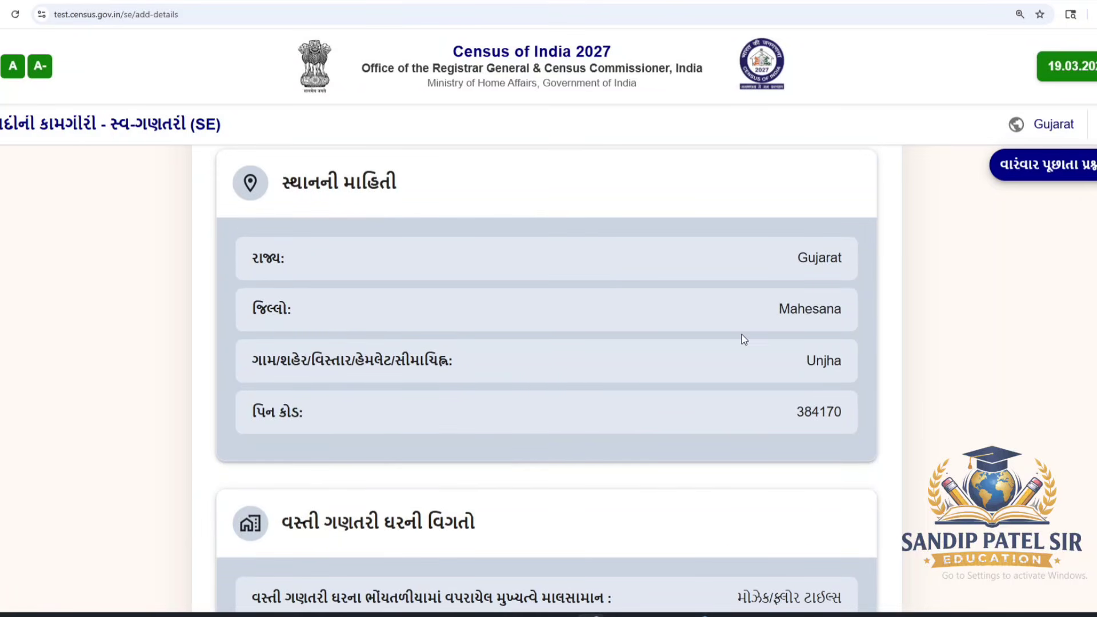
scroll(695, 339, "down", 4)
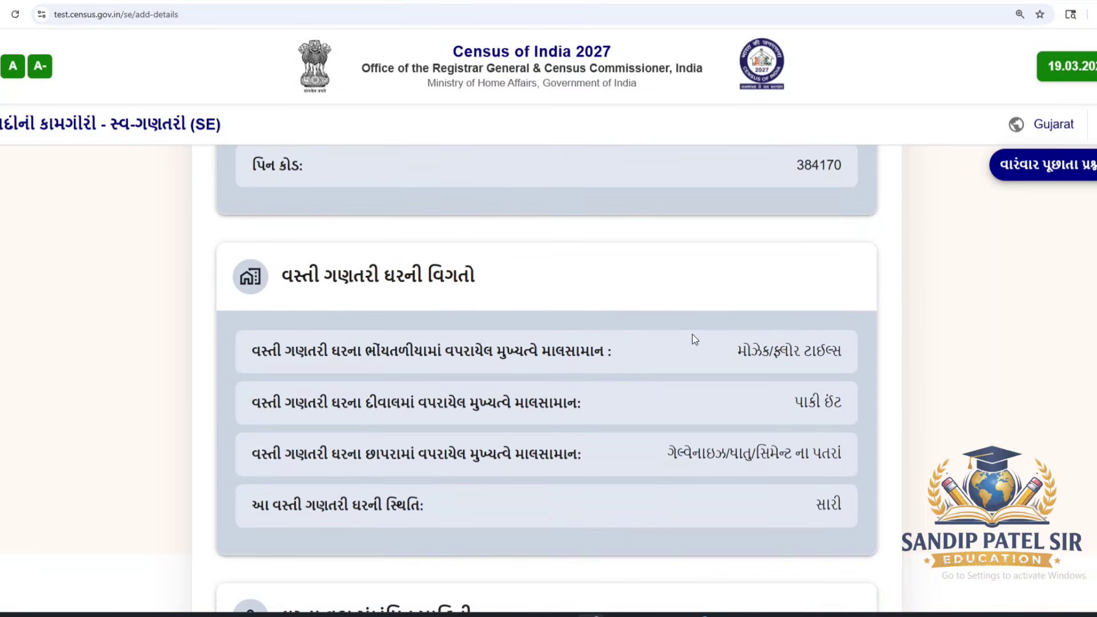
scroll(720, 400, "down", 2)
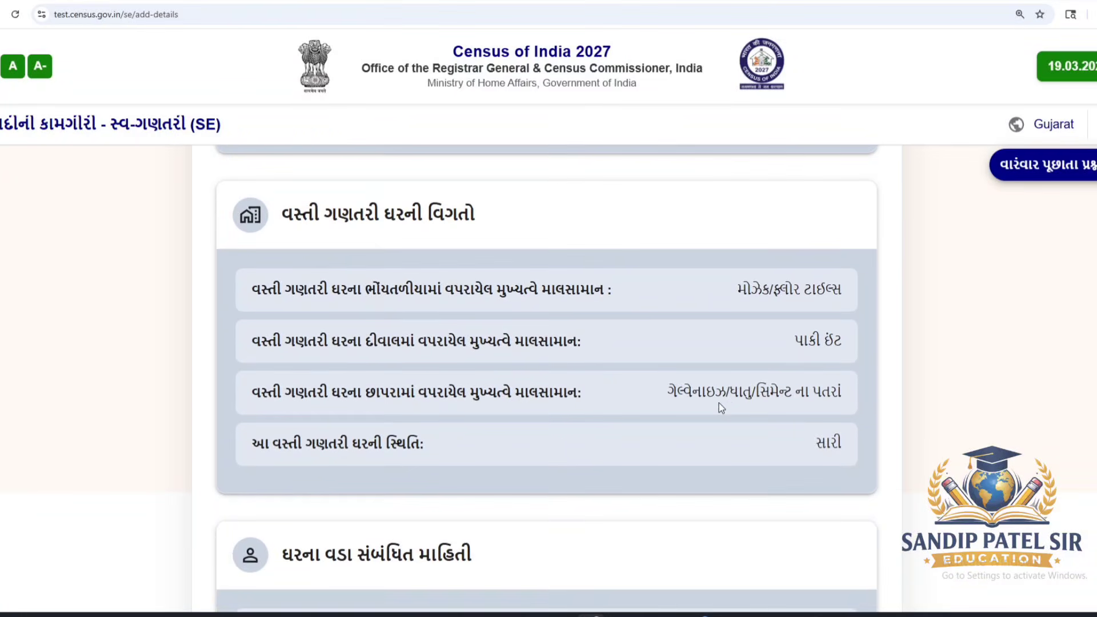
scroll(726, 397, "down", 4)
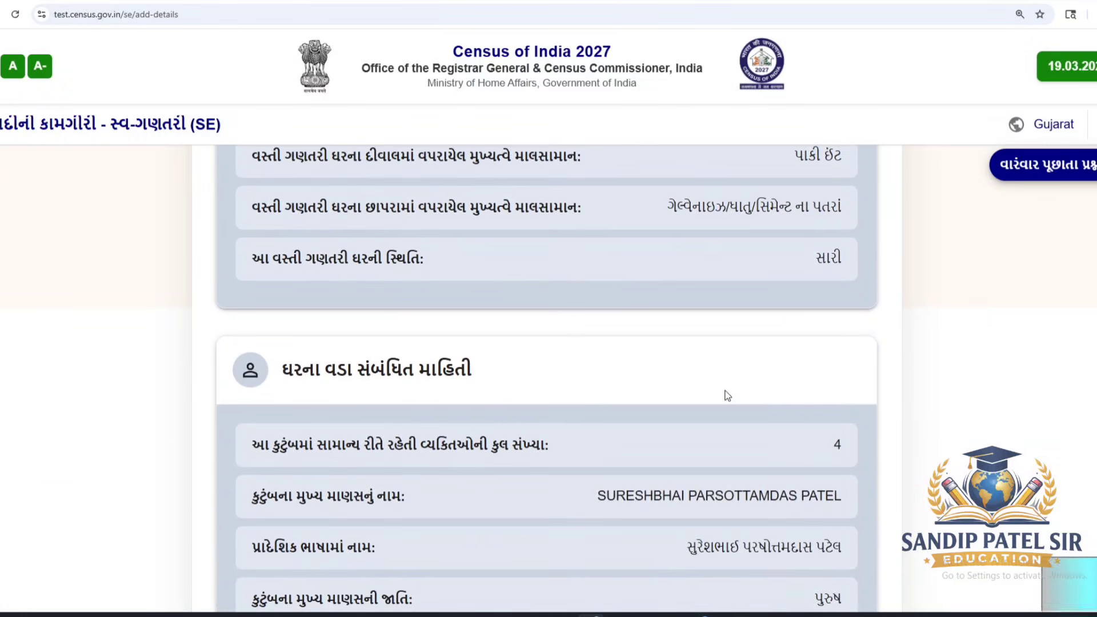
scroll(727, 396, "down", 3)
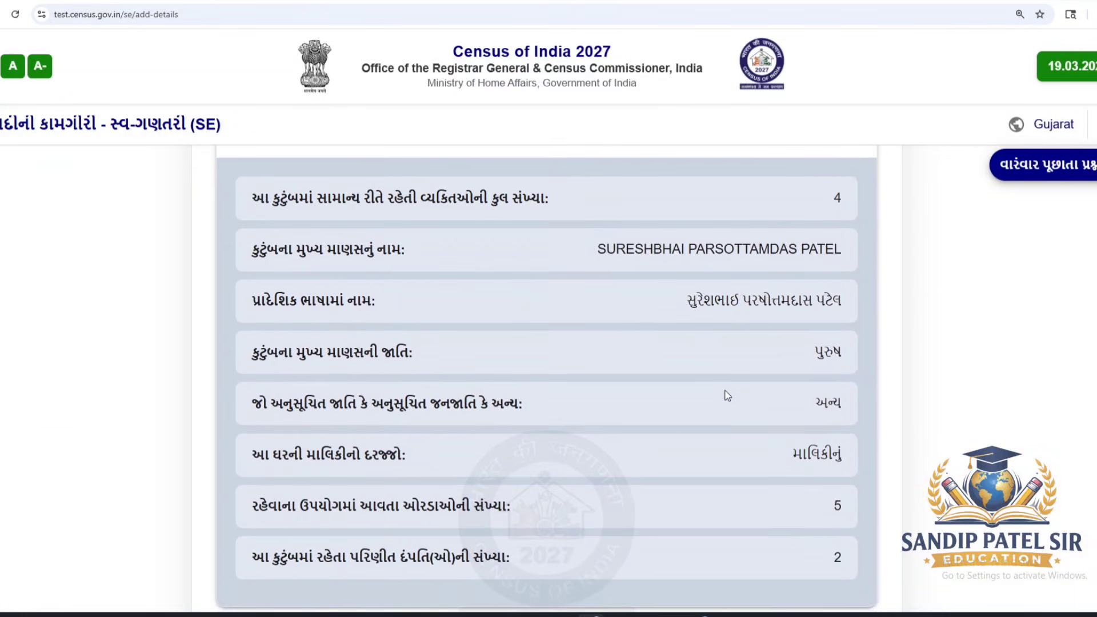
scroll(727, 395, "down", 7)
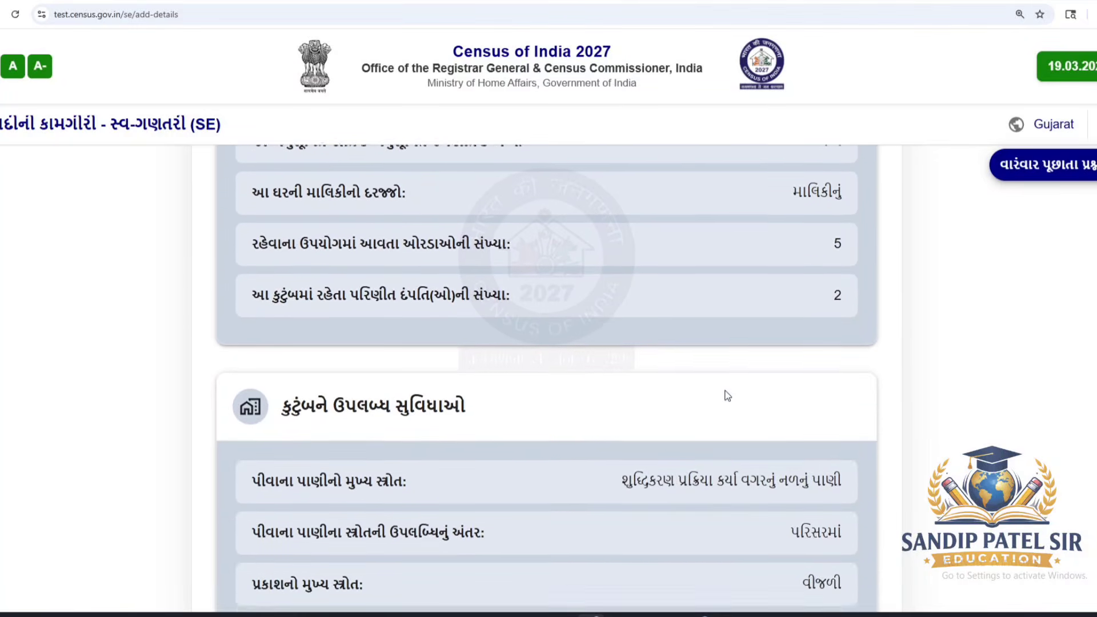
scroll(727, 395, "down", 1)
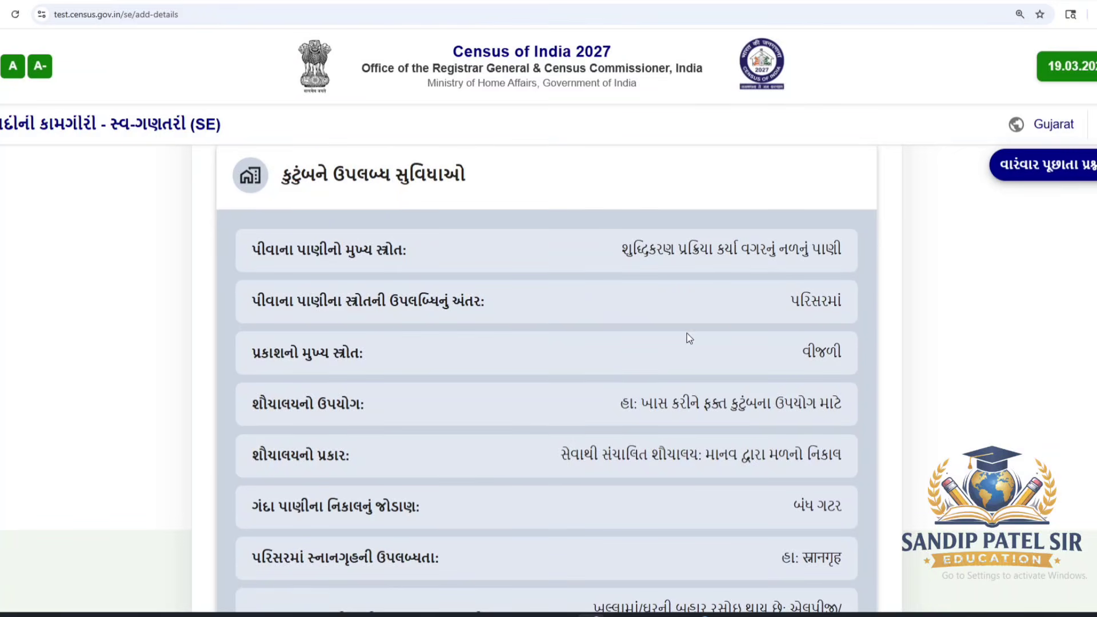
scroll(687, 333, "down", 2)
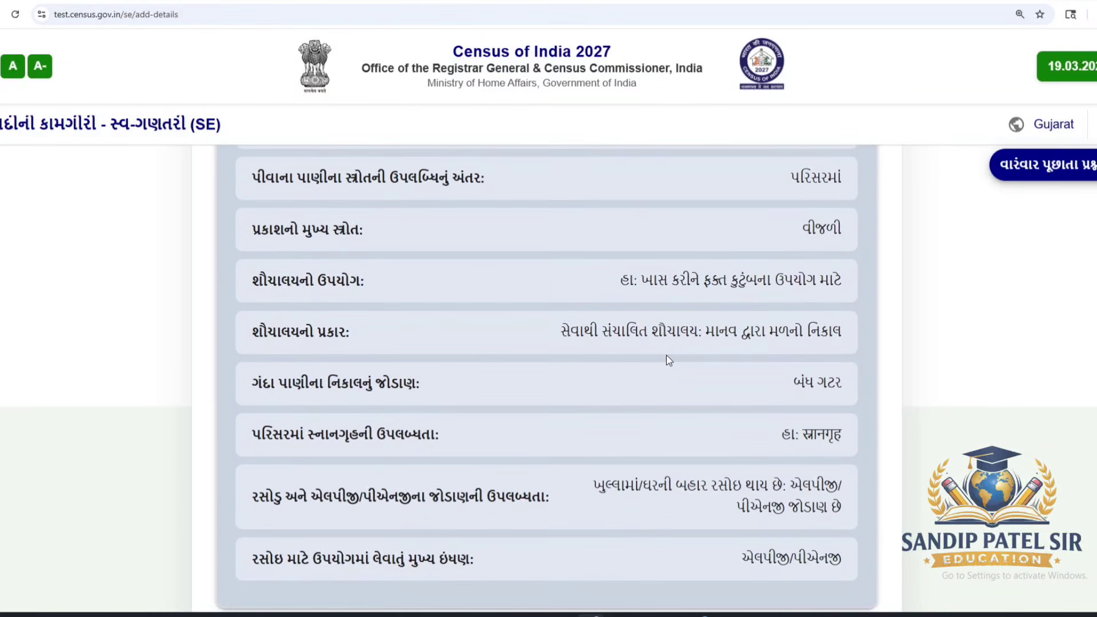
scroll(667, 357, "down", 2)
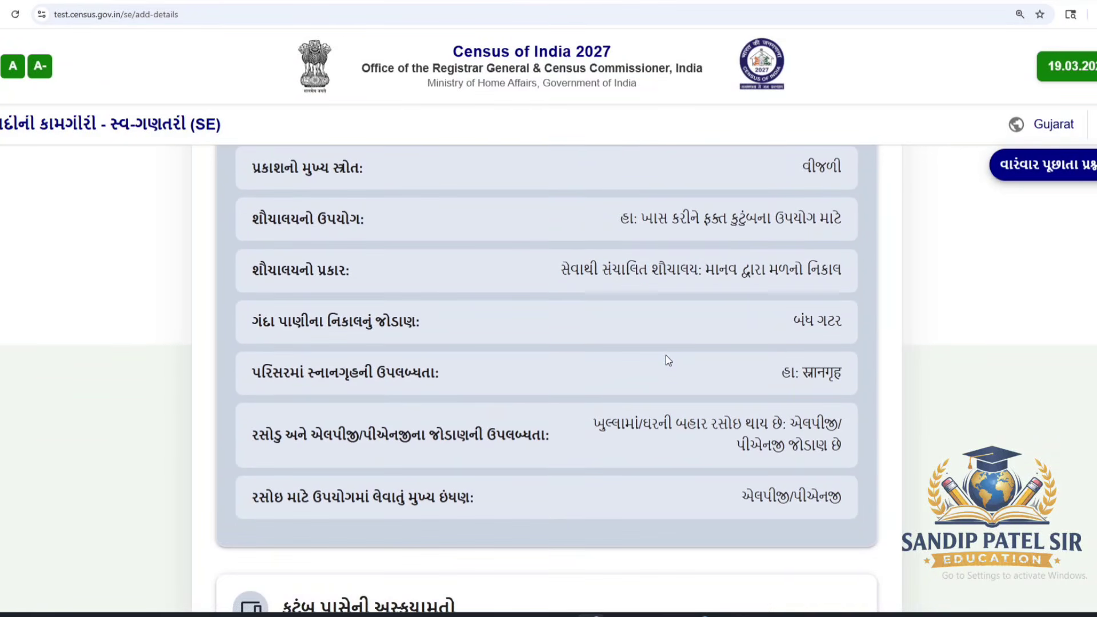
scroll(667, 361, "down", 4)
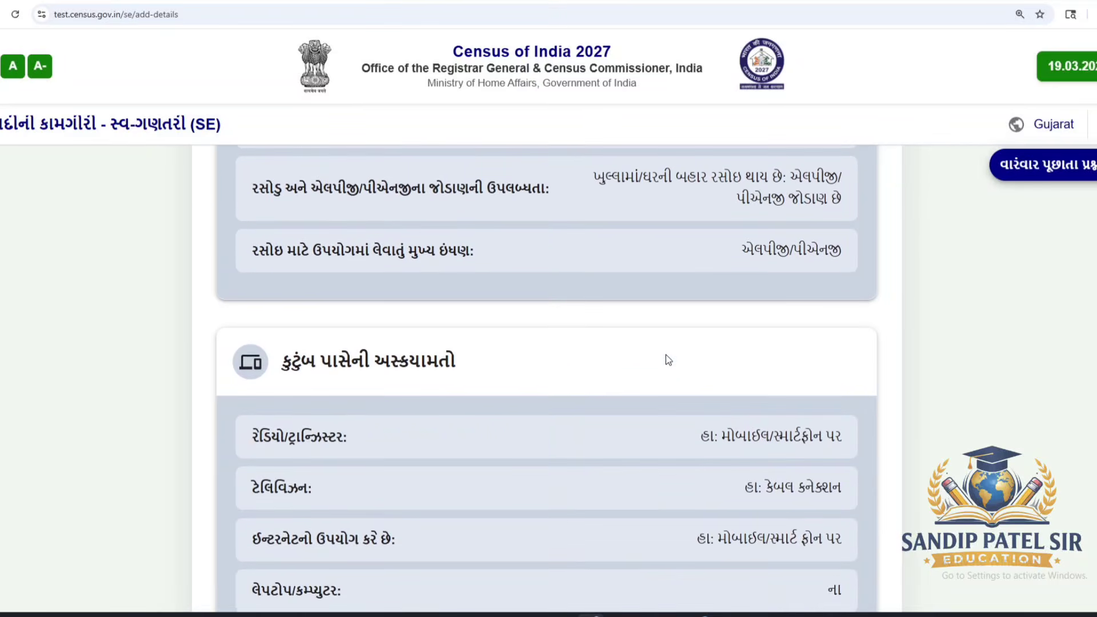
scroll(666, 354, "down", 2)
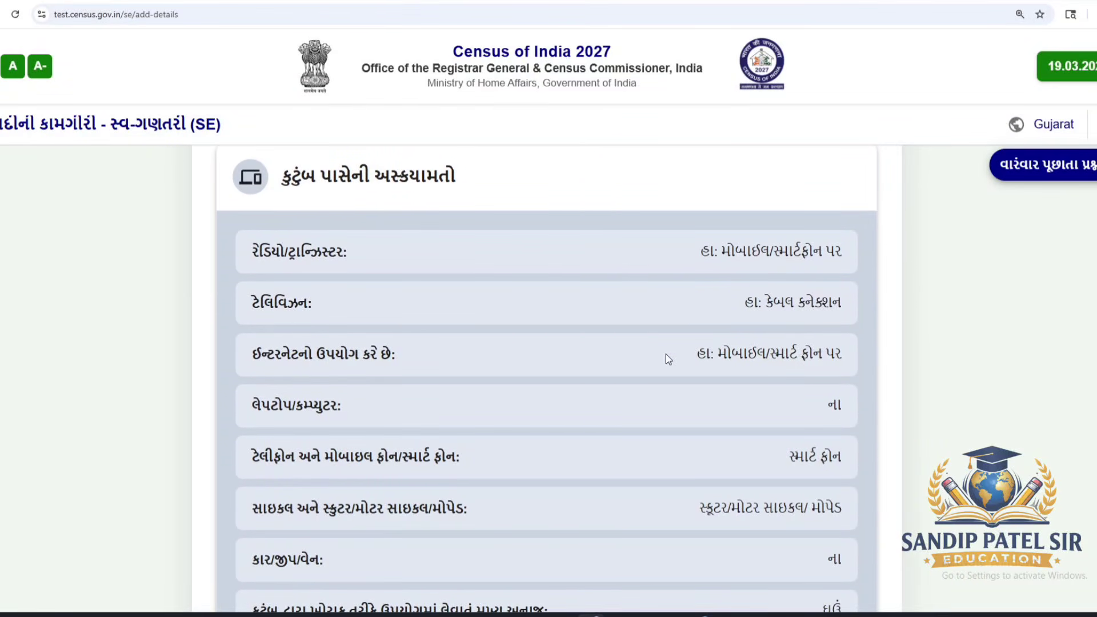
scroll(666, 355, "down", 1)
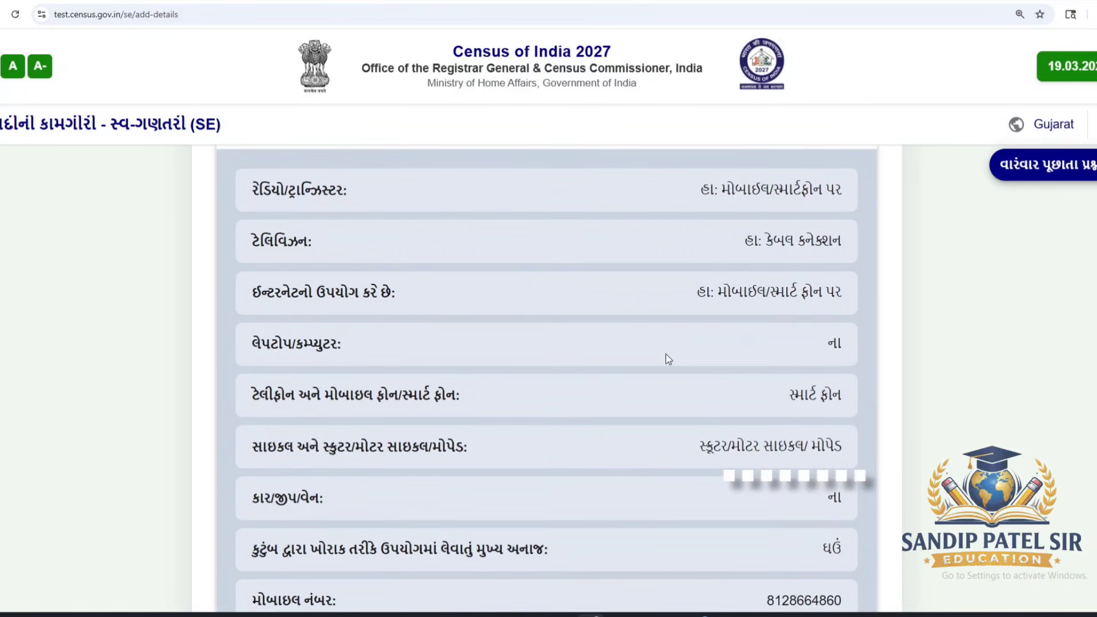
scroll(667, 354, "down", 1)
scroll(666, 359, "down", 1)
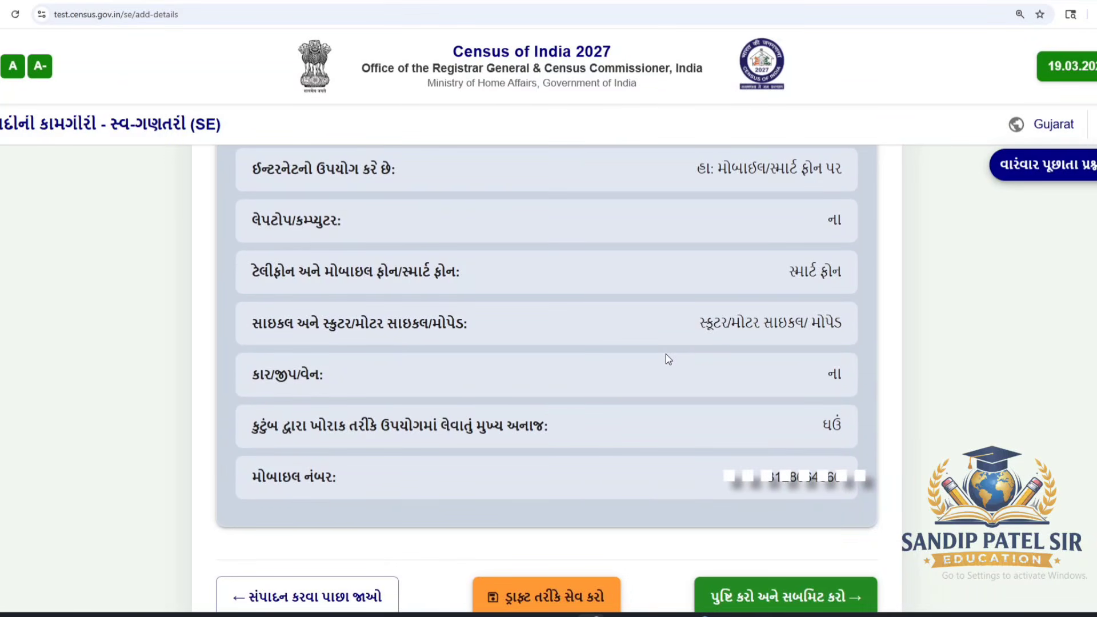
scroll(667, 354, "down", 1)
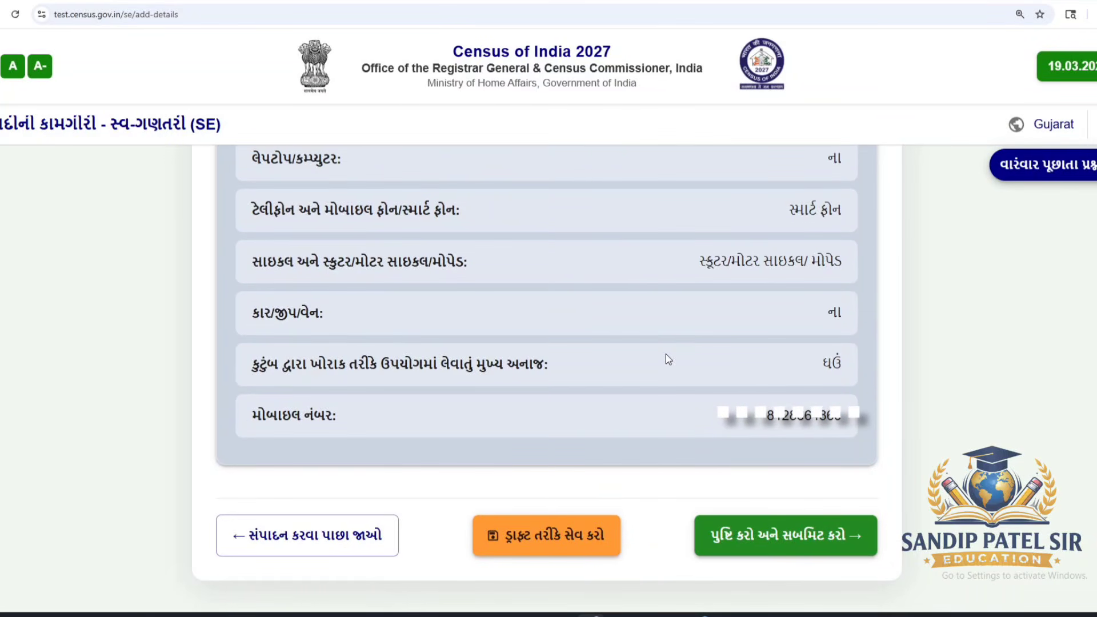
- Save the completed form as a draft (editable until 19.04.2026) and dismiss the confirmation with ઓકે
left_click(574, 527)
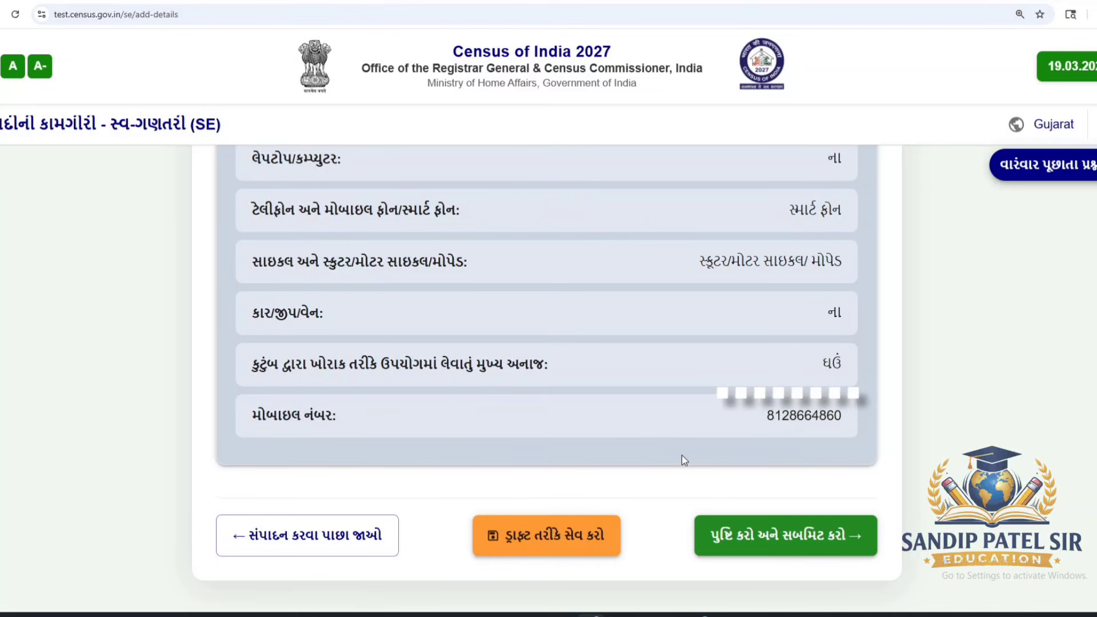
scroll(681, 455, "down", 1)
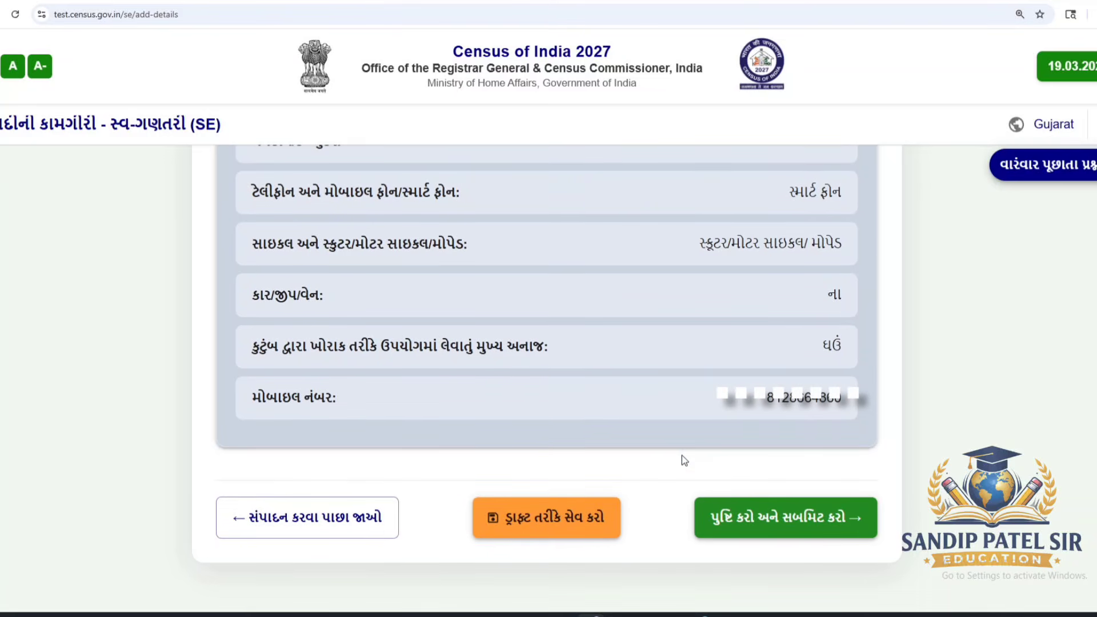
left_click(543, 527)
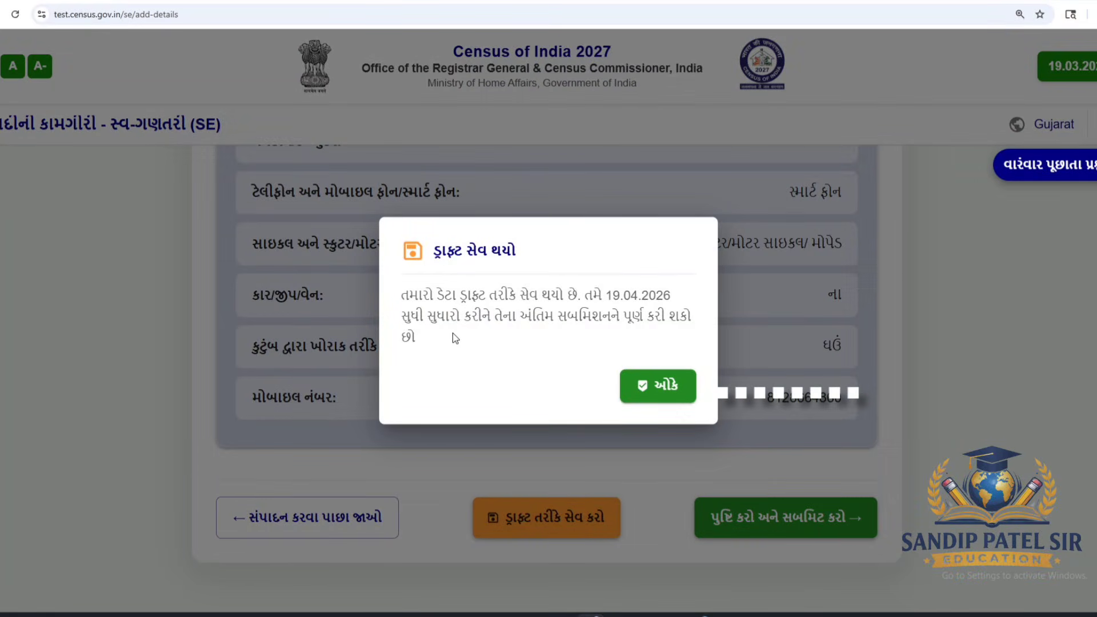
left_click(666, 385)
scroll(694, 358, "up", 10)
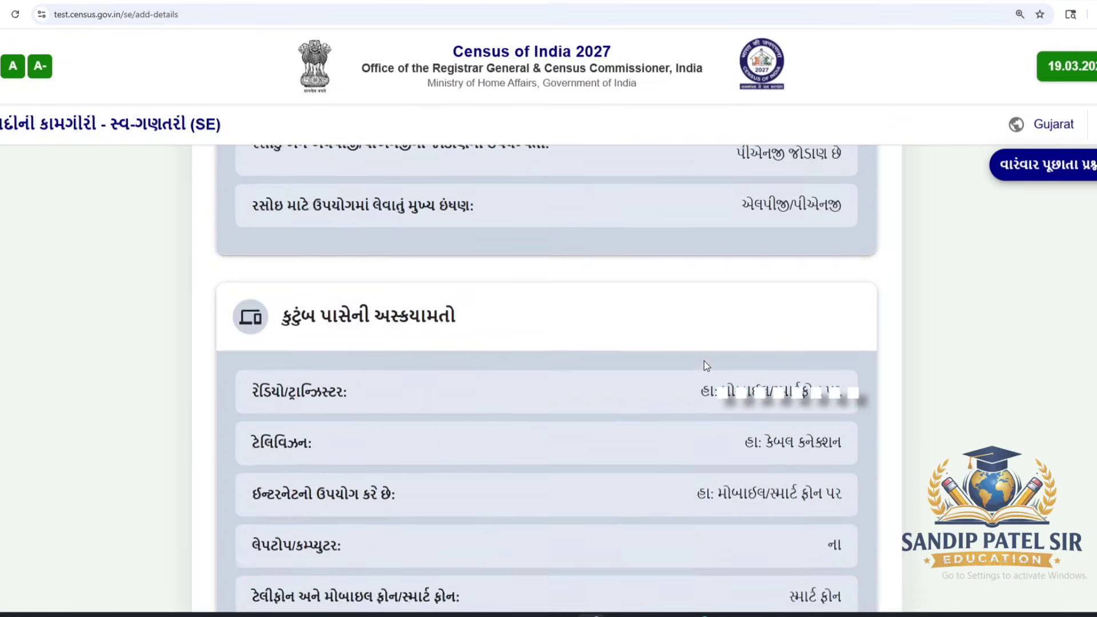